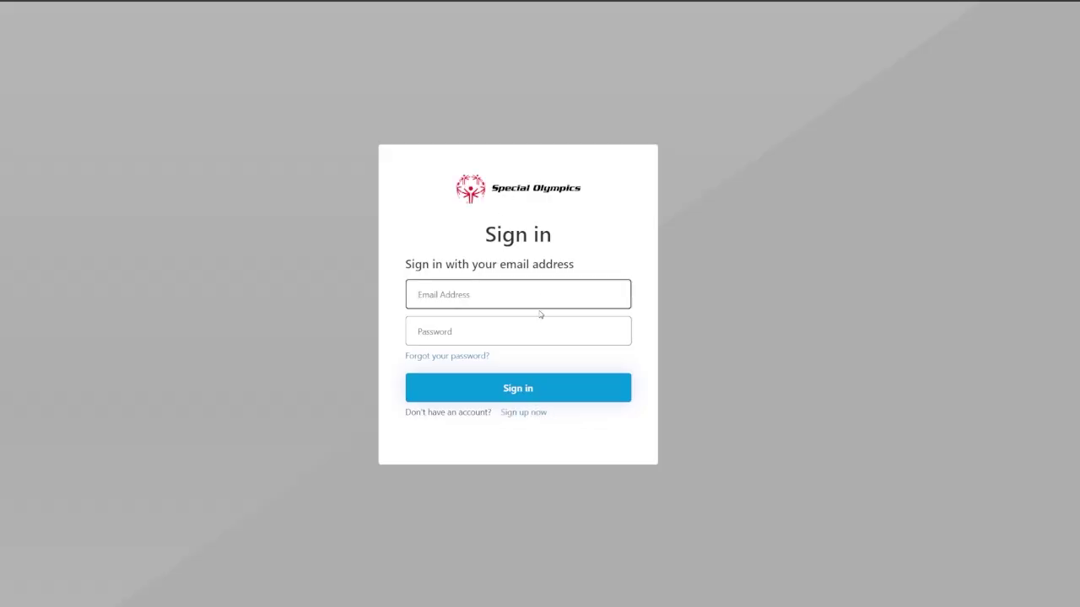
# Sign in to the parent account with the saved e-mail address and the account password.
pyautogui.click(545, 297)
pyautogui.hotkey('ctrl', 'v')
pyautogui.press('Tab')
pyautogui.write('******')
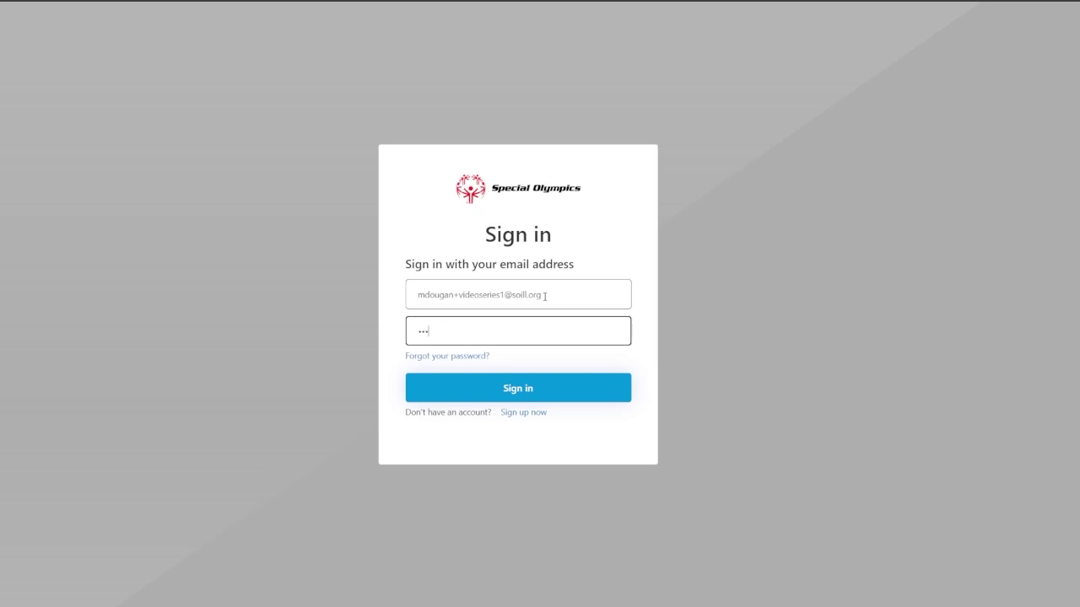
pyautogui.write('**')
pyautogui.press('Return')
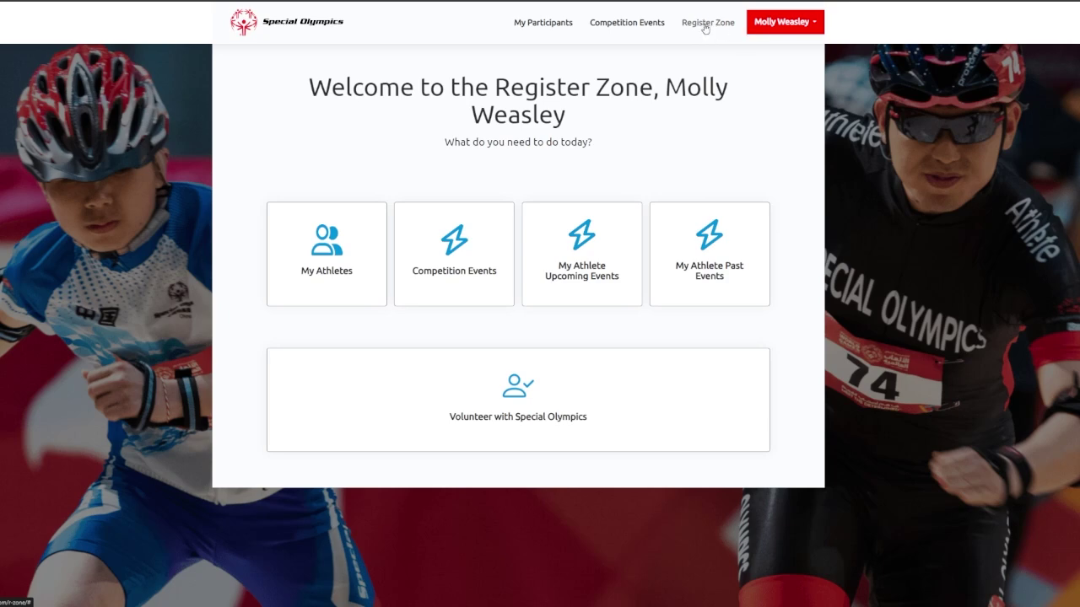
# Reload the welcome page, view the Competition Events sign-up list, then open Your Athletes.
pyautogui.click(705, 28)
pyautogui.click(628, 25)
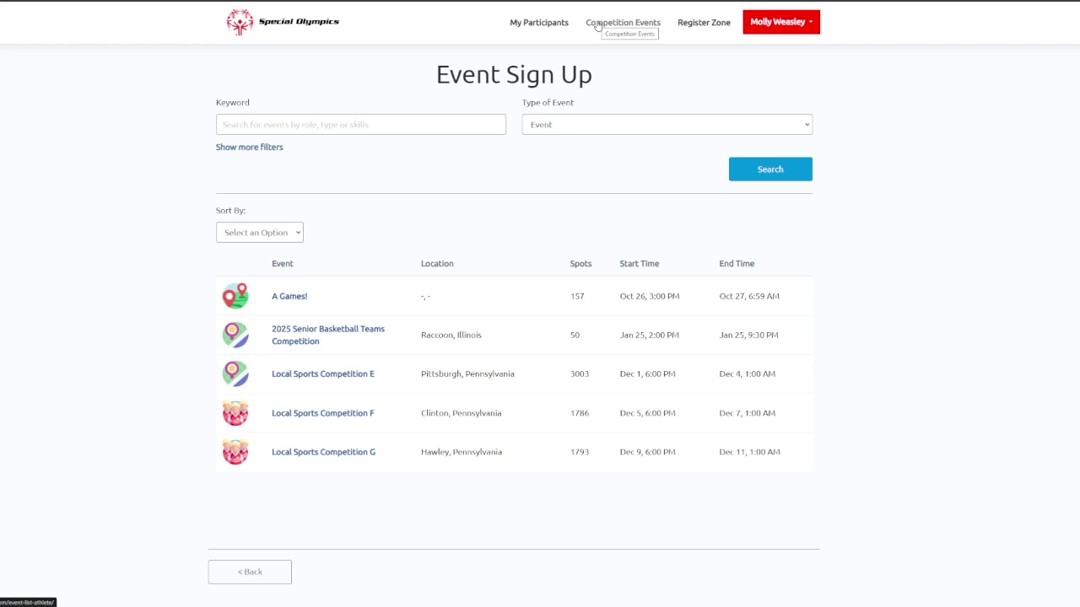
pyautogui.click(550, 19)
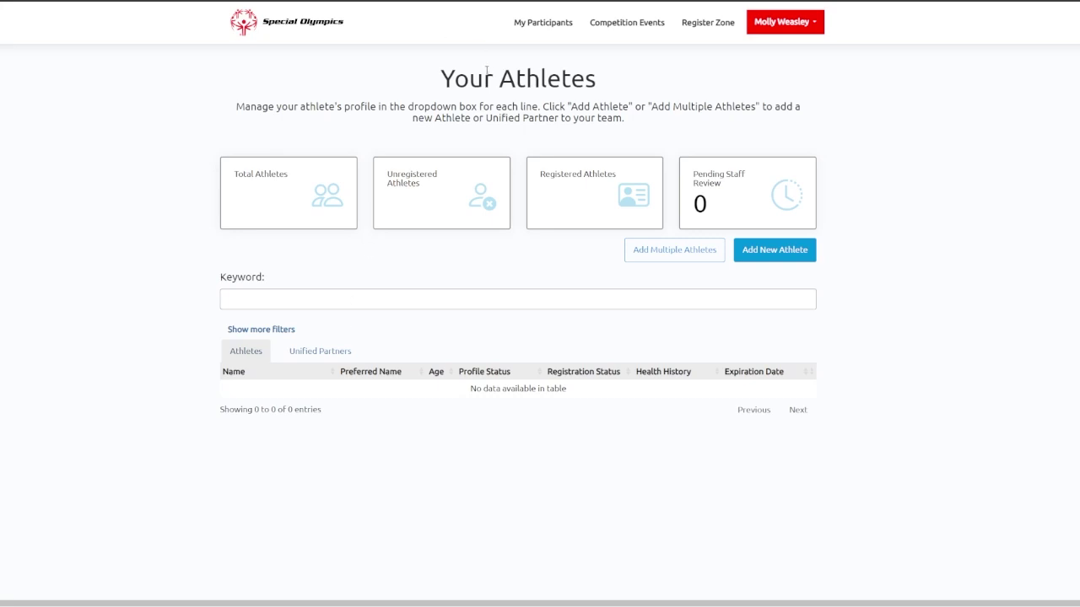
pyautogui.click(713, 32)
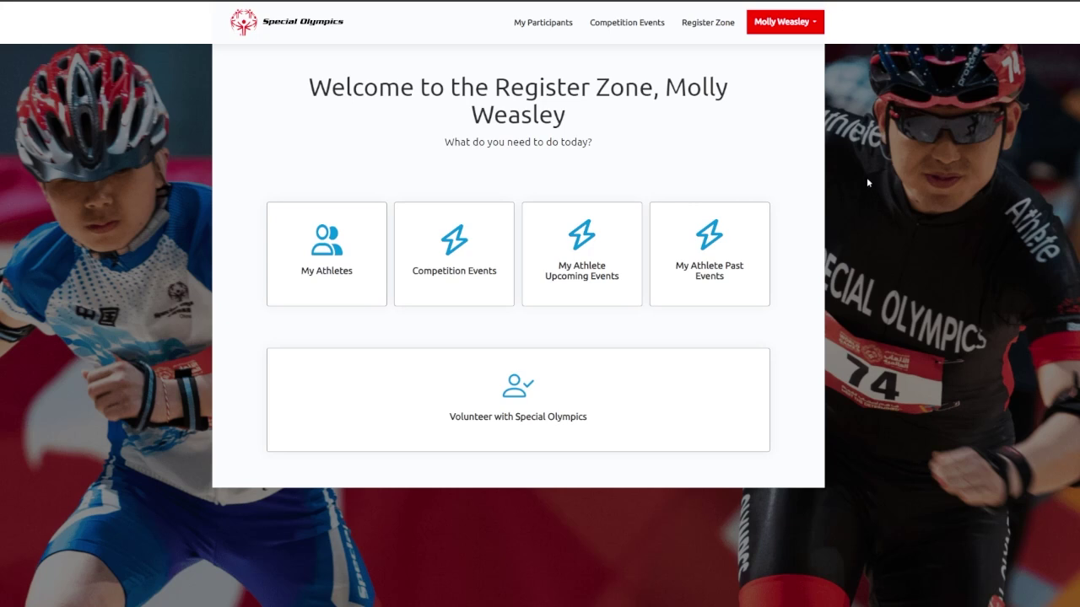
pyautogui.click(334, 277)
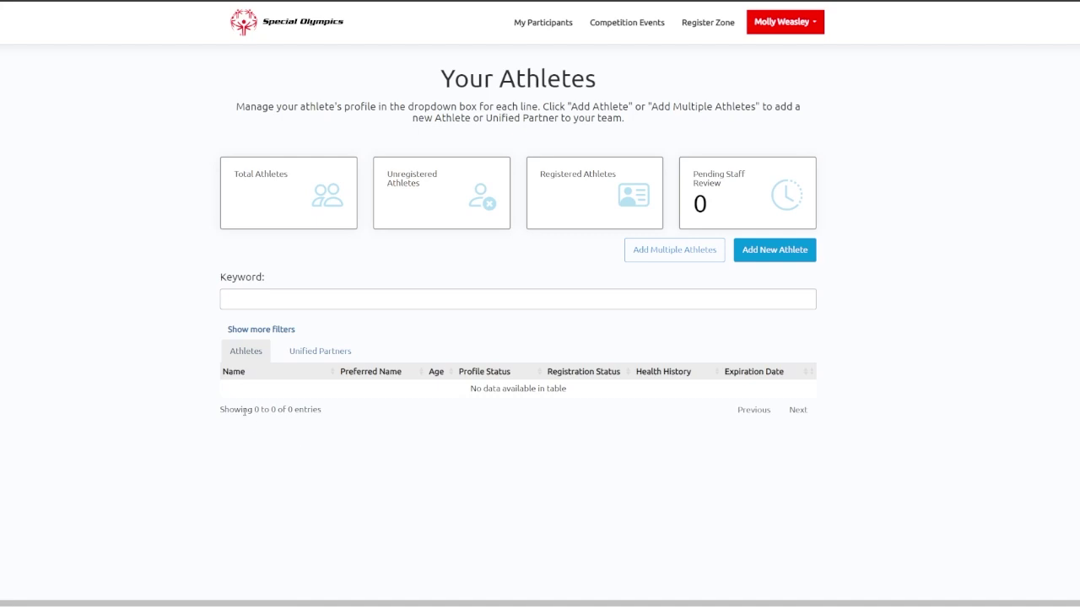
pyautogui.click(322, 351)
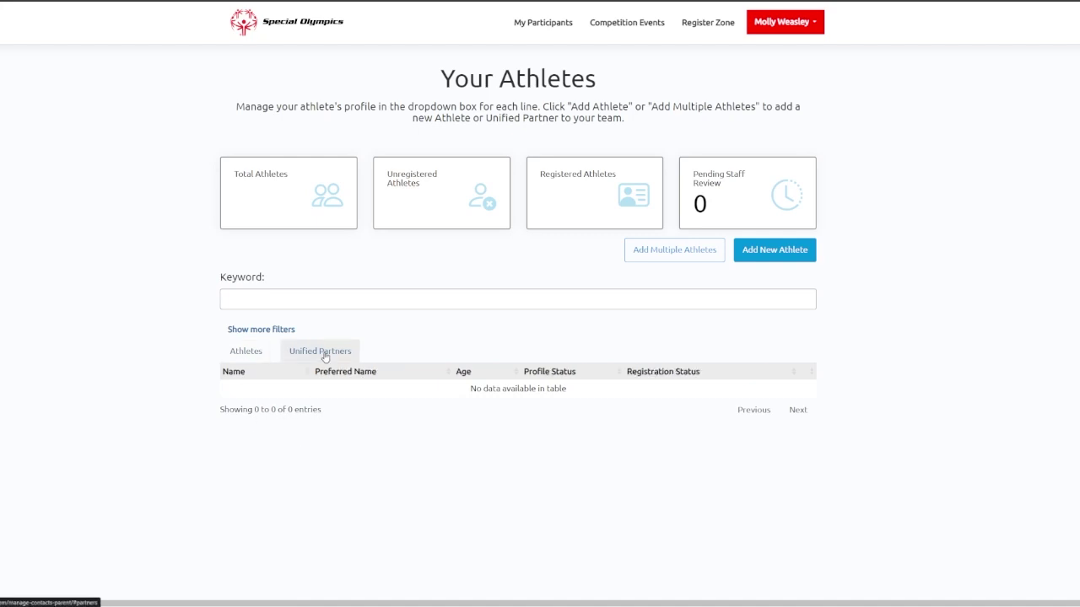
pyautogui.click(253, 357)
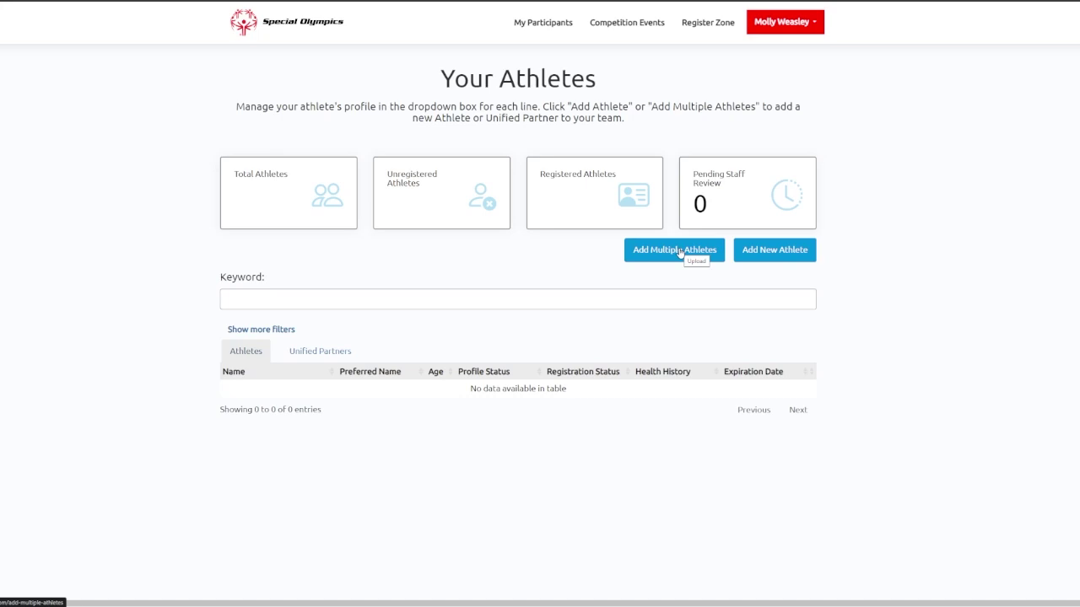
# Open the blank Add New Athlete Contact form and scroll through its sections and back.
pyautogui.click(766, 252)
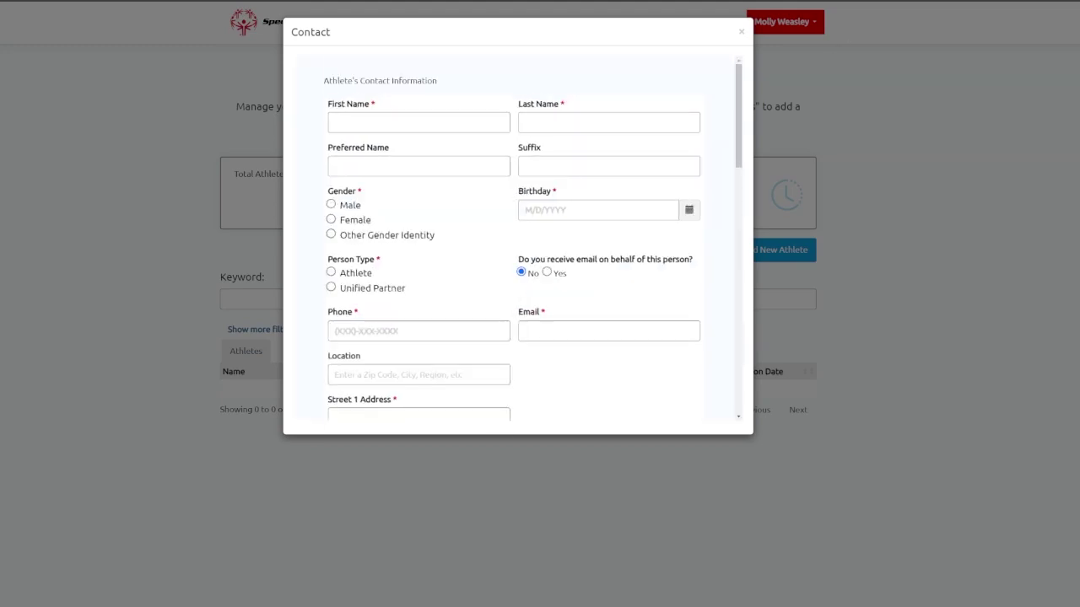
pyautogui.scroll(-1, 712, 97)
pyautogui.scroll(-3, 714, 102)
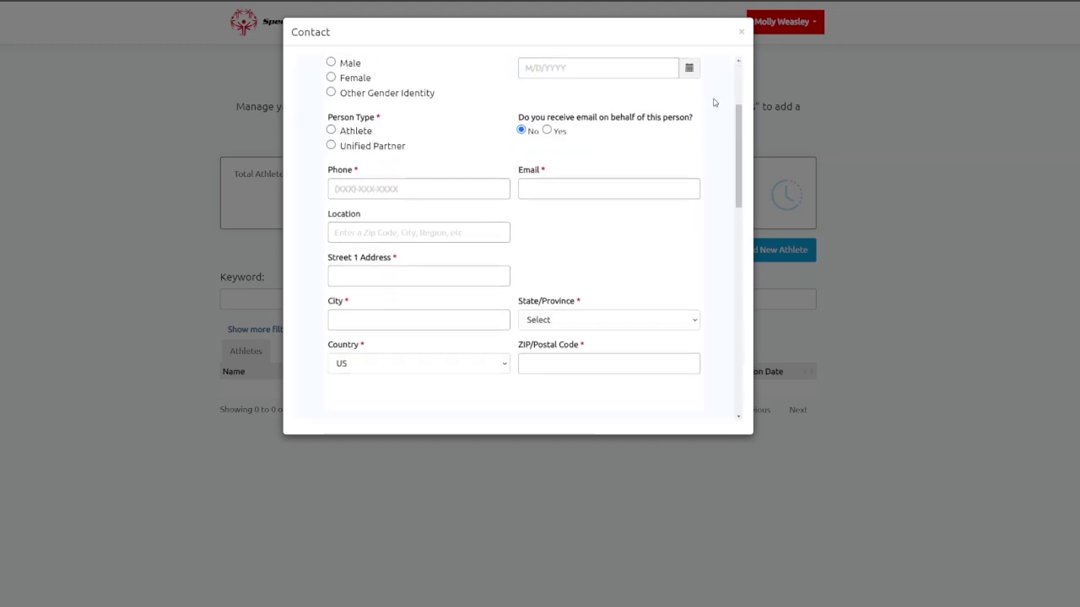
pyautogui.scroll(-3, 713, 105)
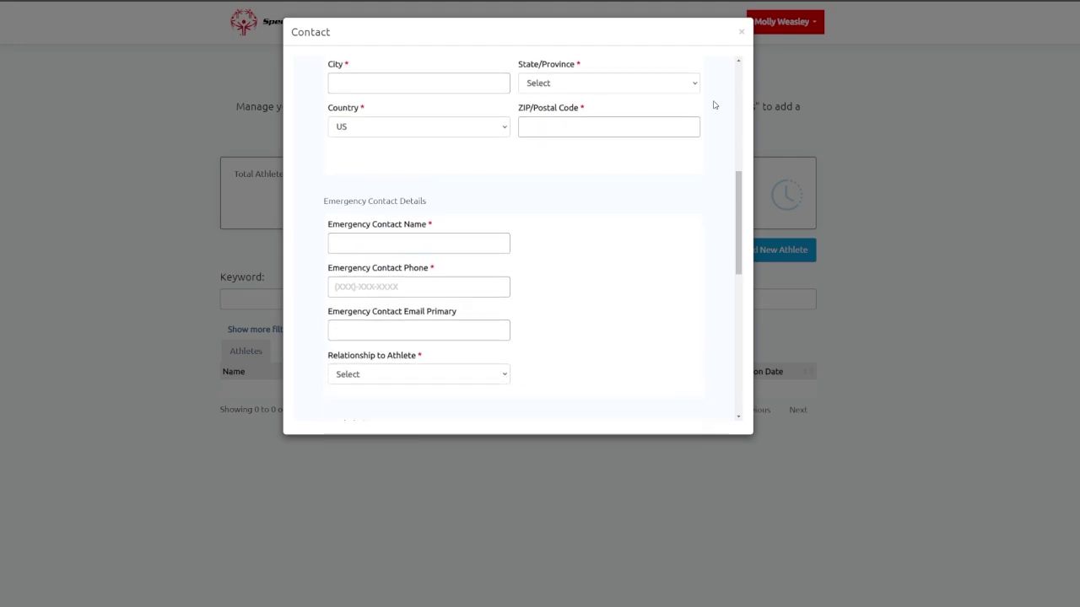
pyautogui.scroll(-1, 713, 107)
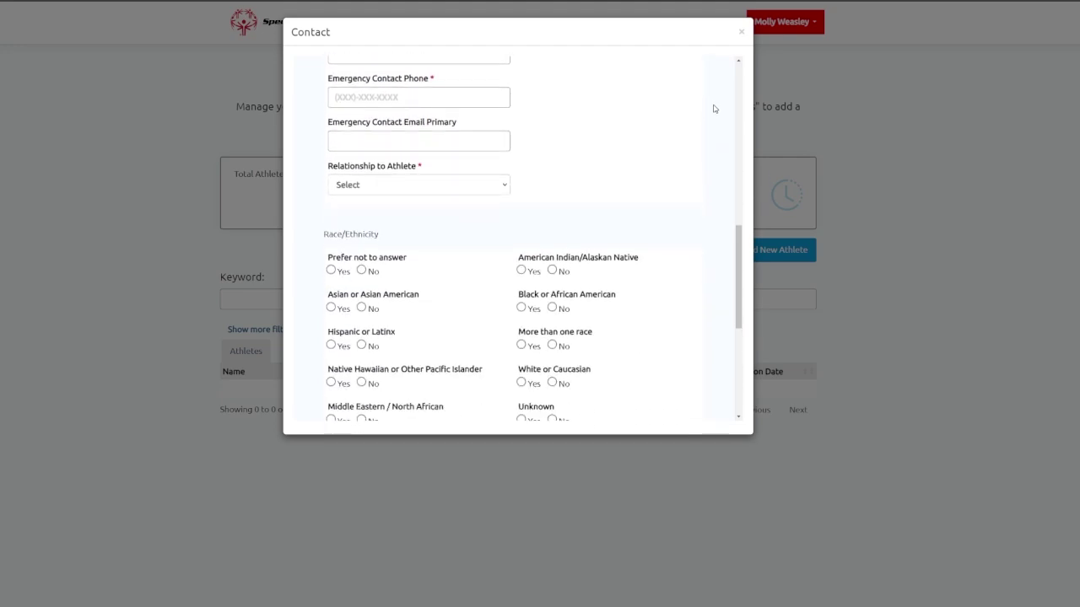
pyautogui.scroll(2, 714, 107)
pyautogui.scroll(4, 713, 109)
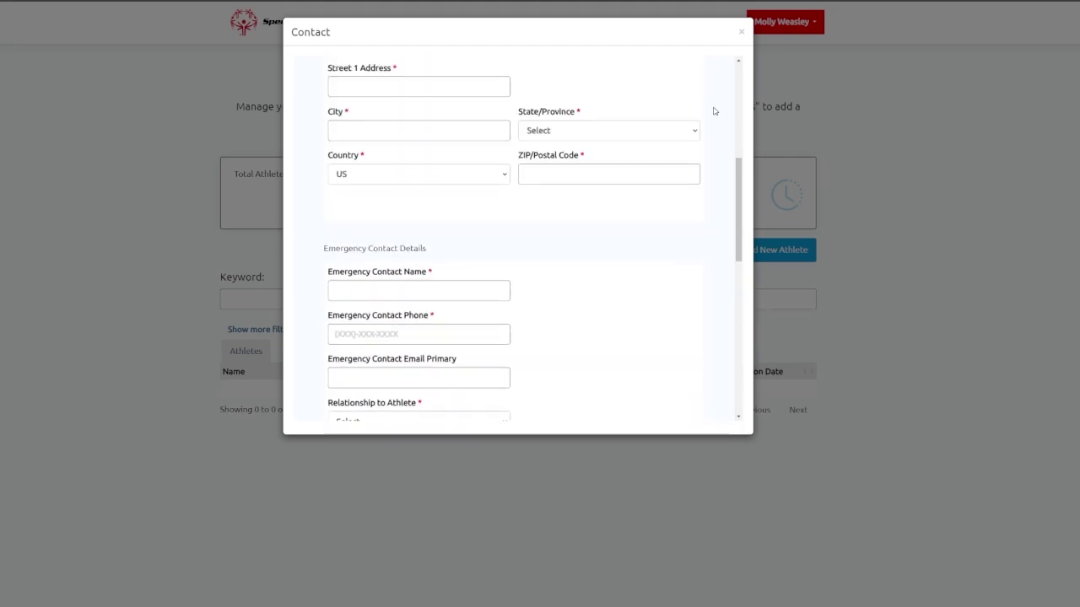
pyautogui.scroll(1, 714, 112)
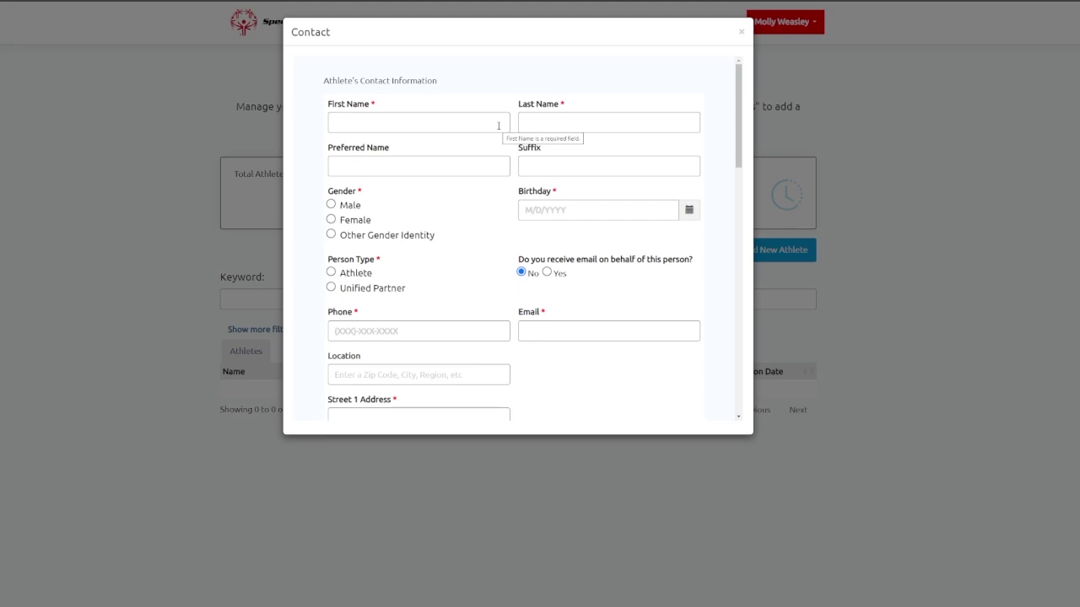
# Enter the athlete's first, last and preferred names.
pyautogui.click(368, 113)
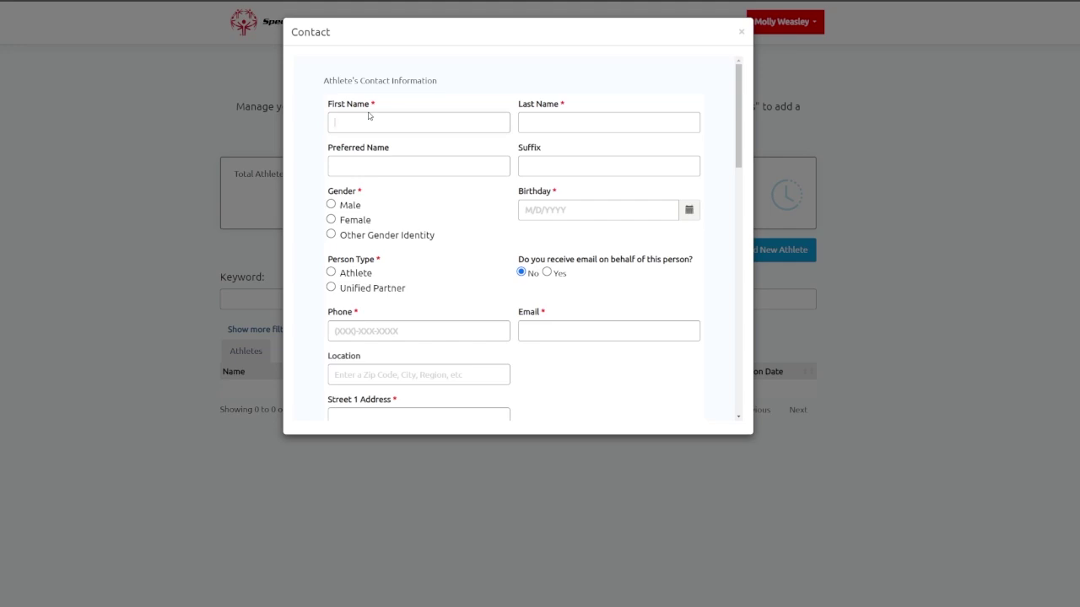
pyautogui.write('Ginny')
pyautogui.press('Tab')
pyautogui.write('Weasley')
pyautogui.press('Tab')
pyautogui.write('Ginny')
pyautogui.click(331, 220)
pyautogui.click(655, 211)
pyautogui.write('12')
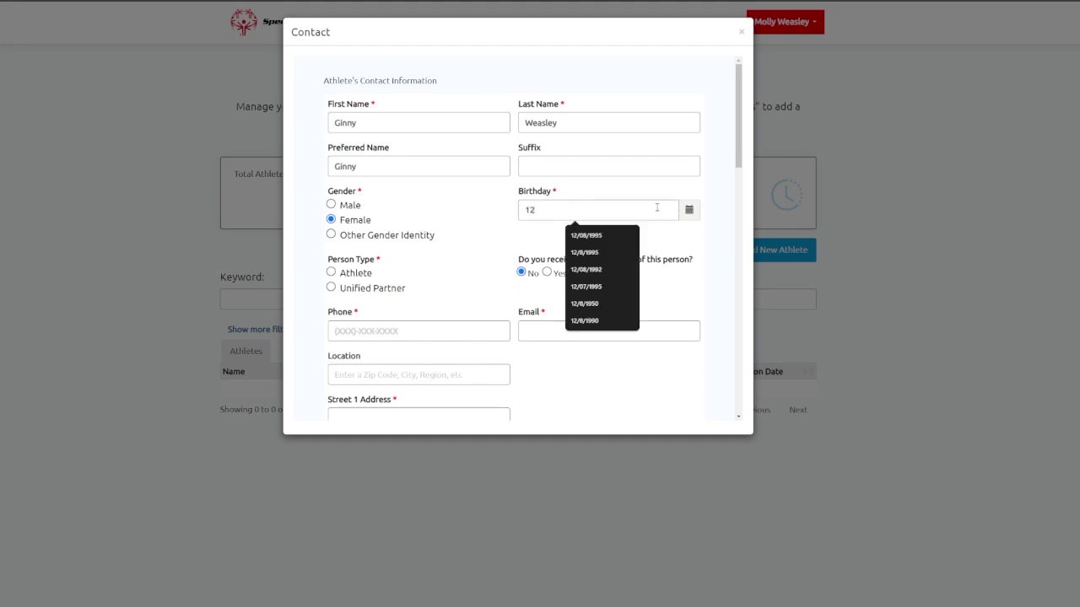
pyautogui.write('/08/2001')
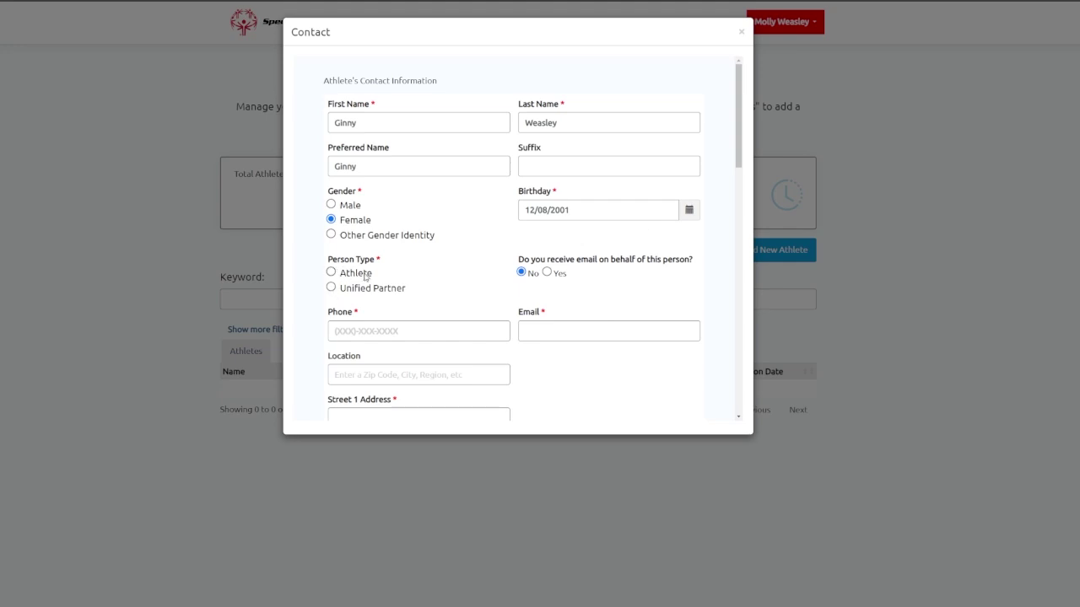
pyautogui.click(331, 287)
pyautogui.click(331, 273)
pyautogui.click(547, 272)
pyautogui.scroll(-1, 594, 295)
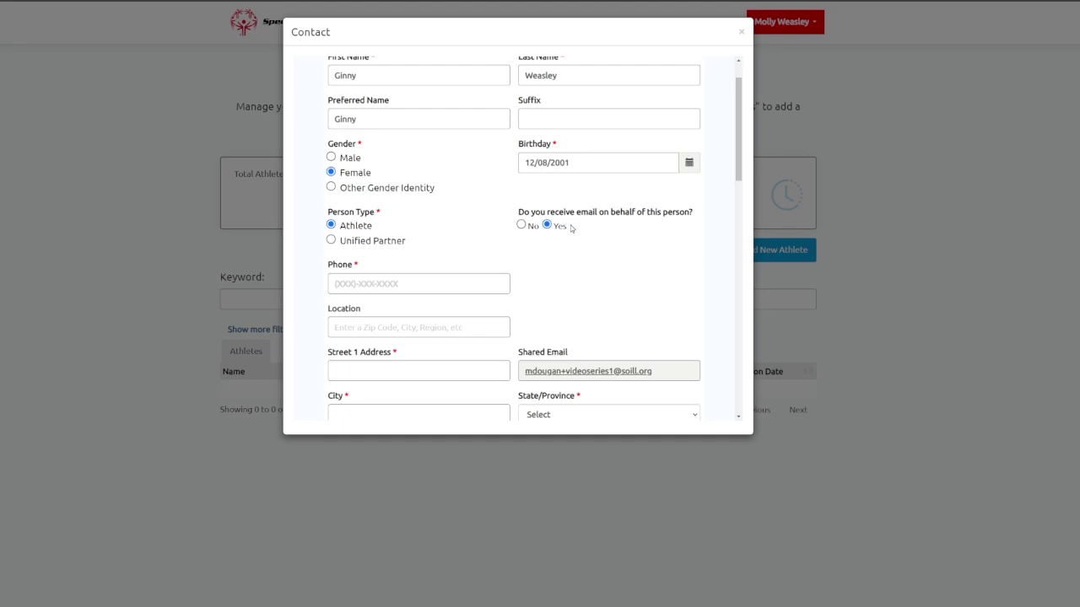
# Try giving the athlete her own email, then switch back to the shared email.
pyautogui.click(521, 224)
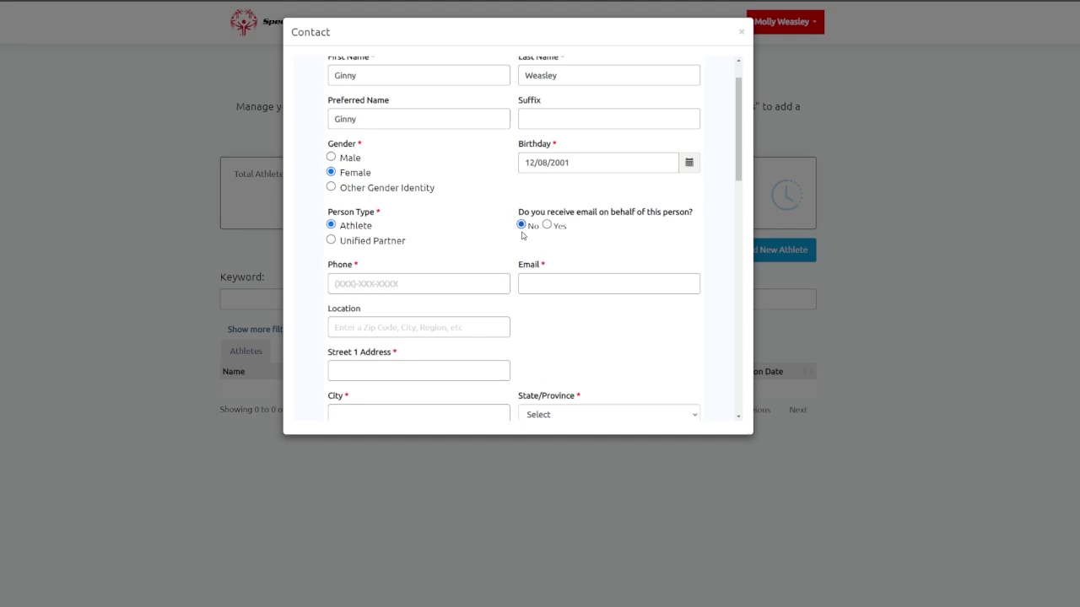
pyautogui.click(577, 287)
pyautogui.click(579, 264)
pyautogui.click(547, 225)
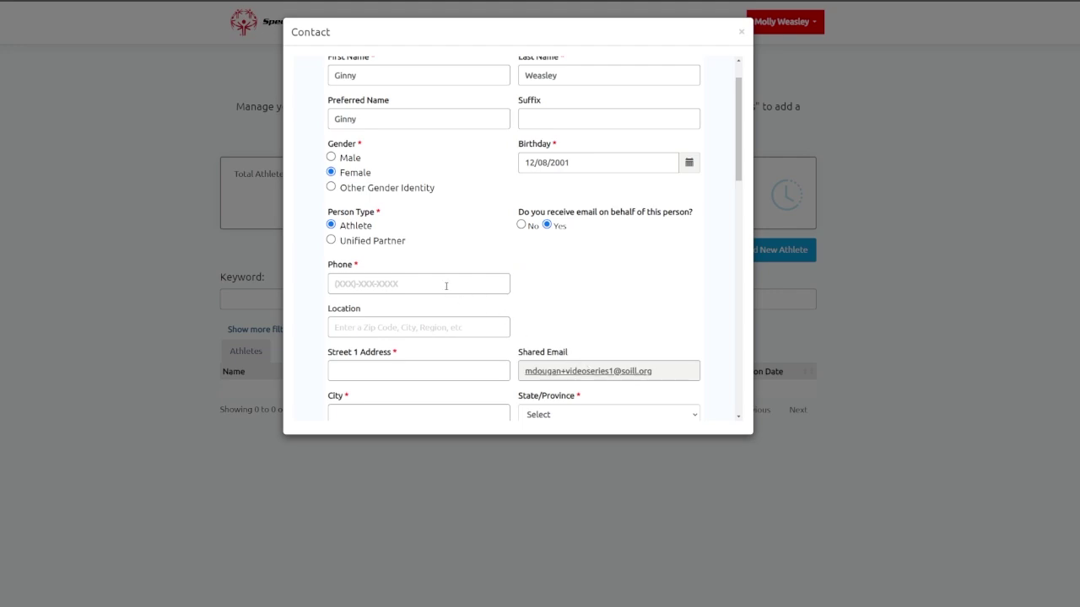
# Enter the athlete's phone number, clear Street 1, and auto-fill the remaining fields.
pyautogui.click(505, 281)
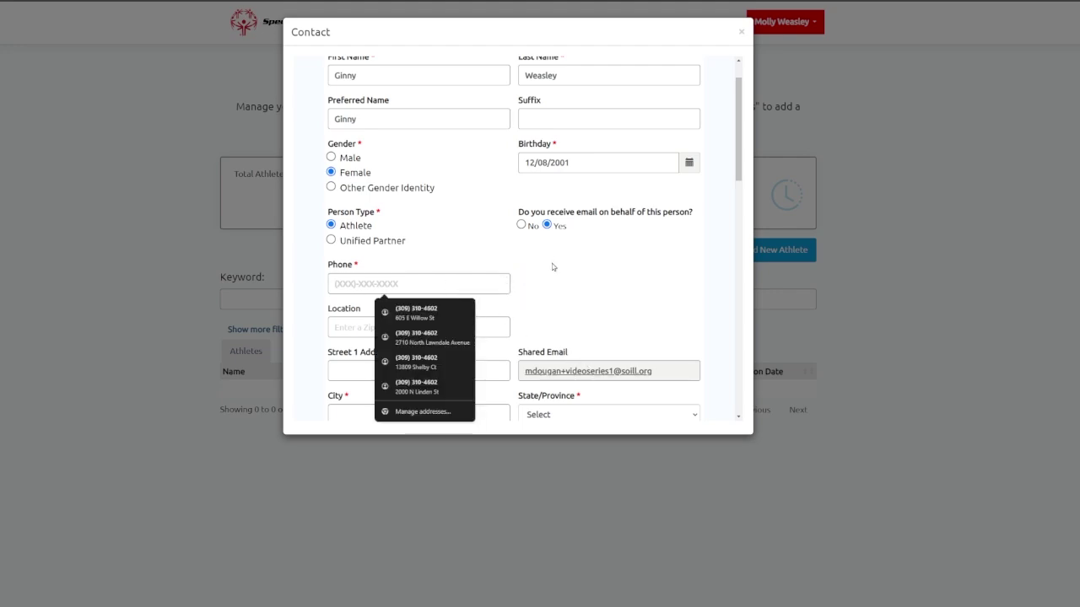
pyautogui.write('3333333333')
pyautogui.scroll(-1, 545, 260)
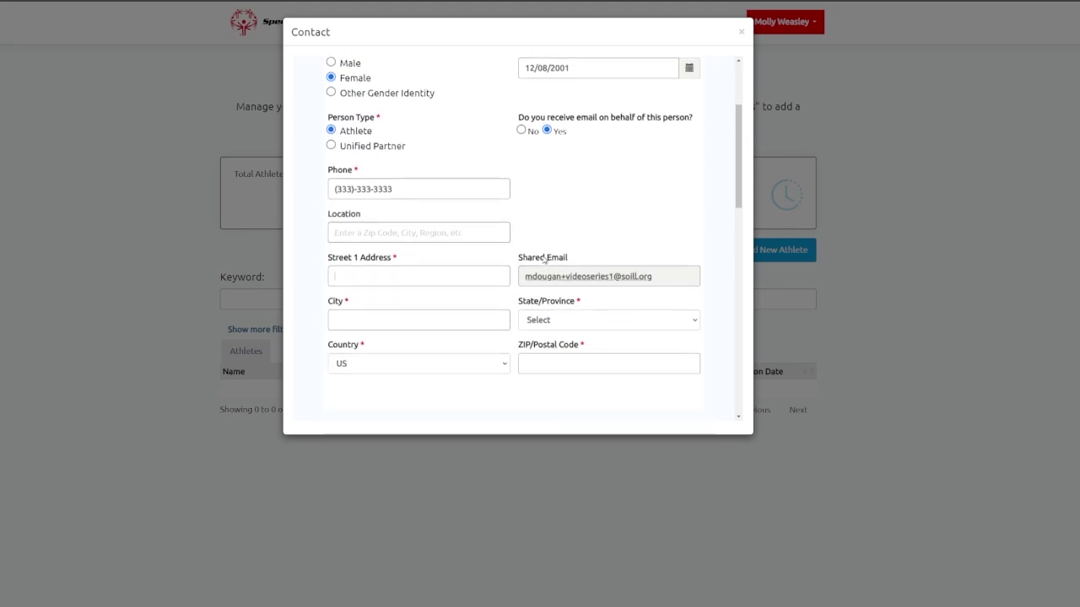
pyautogui.write('#1')
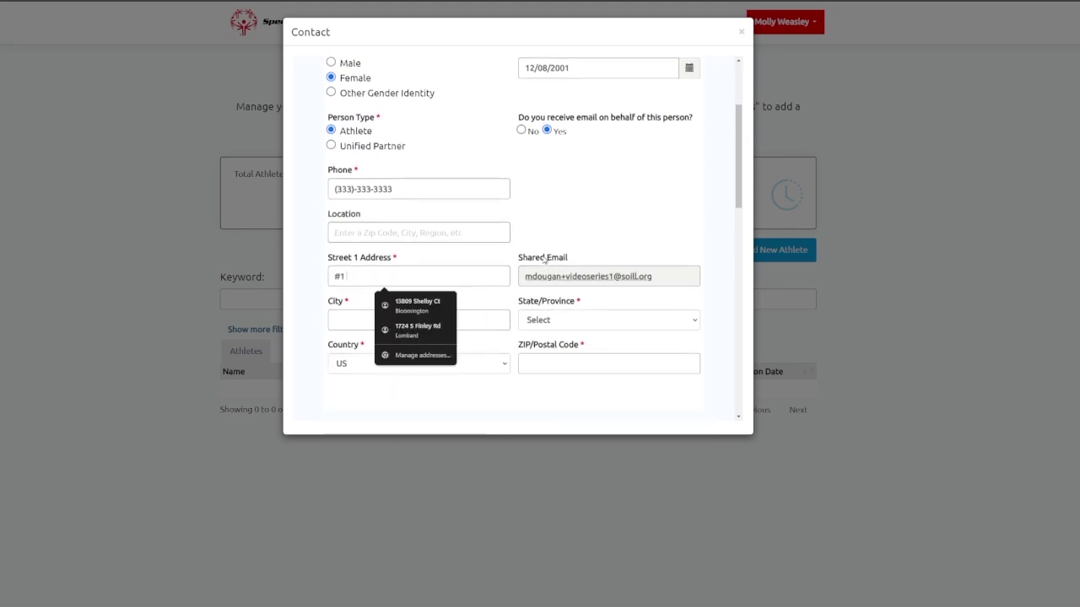
pyautogui.press('BackSpace')
pyautogui.press('BackSpace')
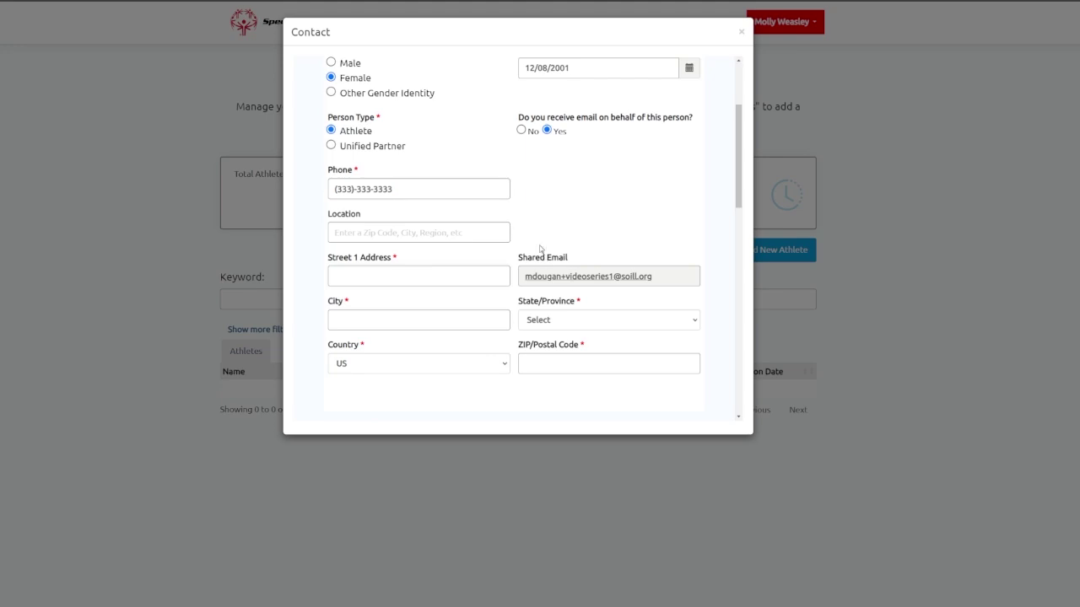
pyautogui.hotkey('ctrl', 'shift', 'f')
# Set the email-on-behalf option to Yes.
pyautogui.scroll(7, 591, 222)
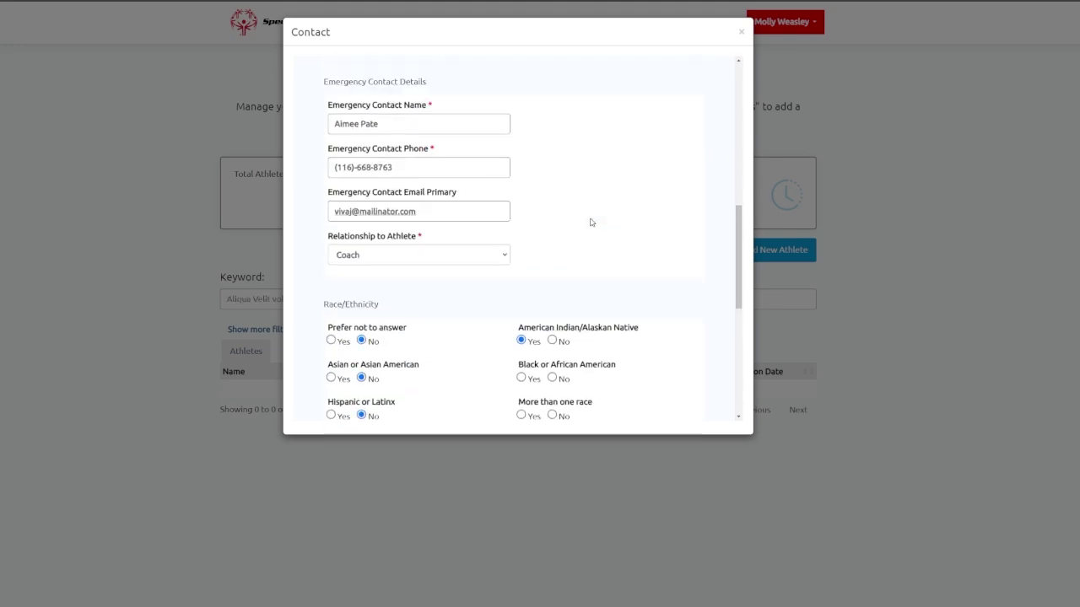
pyautogui.scroll(2, 588, 223)
pyautogui.scroll(-2, 540, 180)
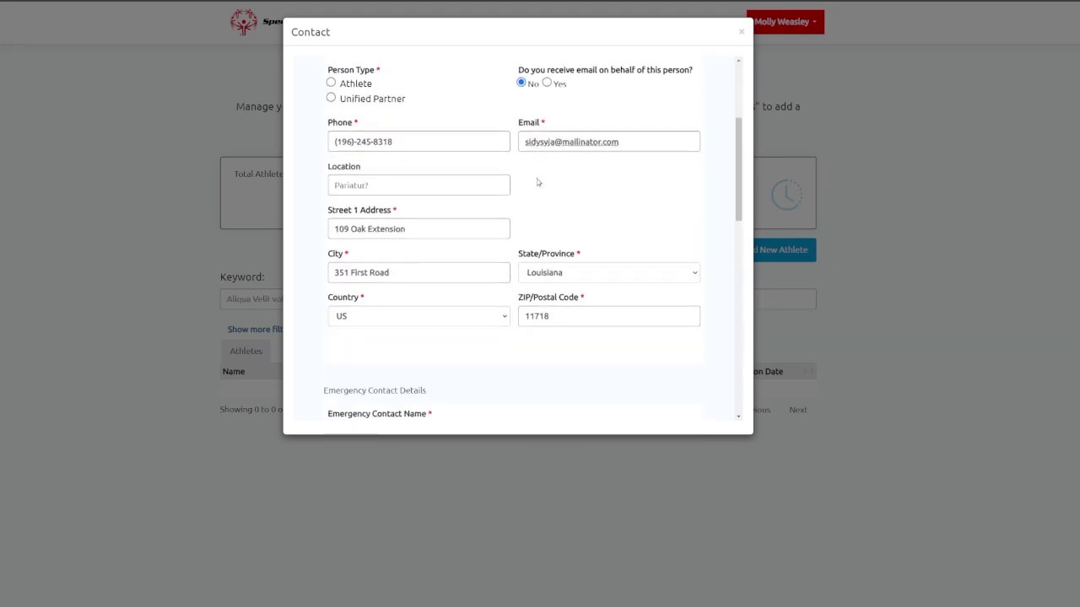
pyautogui.scroll(1, 541, 253)
pyautogui.scroll(-1, 426, 244)
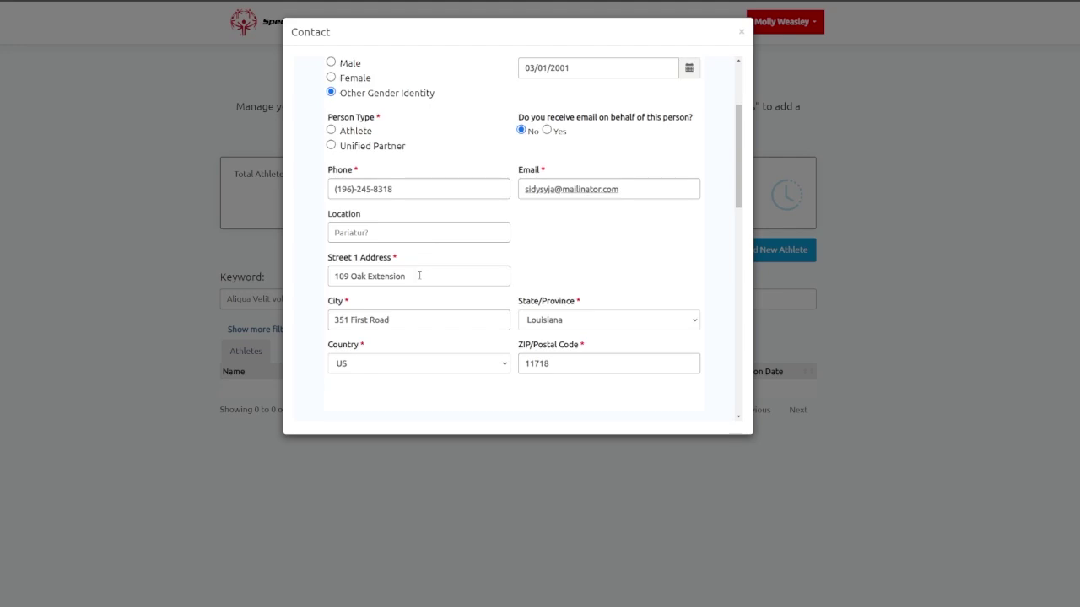
pyautogui.click(557, 132)
# Replace the emergency contact's name and set the relationship to Parent/Guardian.
pyautogui.scroll(-1, 540, 224)
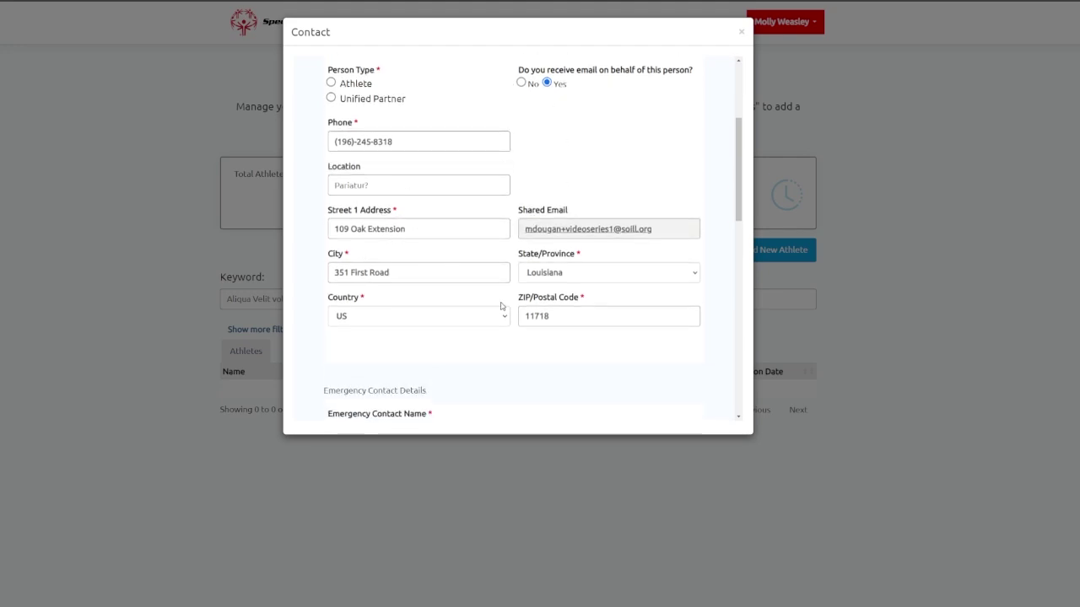
pyautogui.scroll(-1, 501, 306)
pyautogui.scroll(-3, 492, 136)
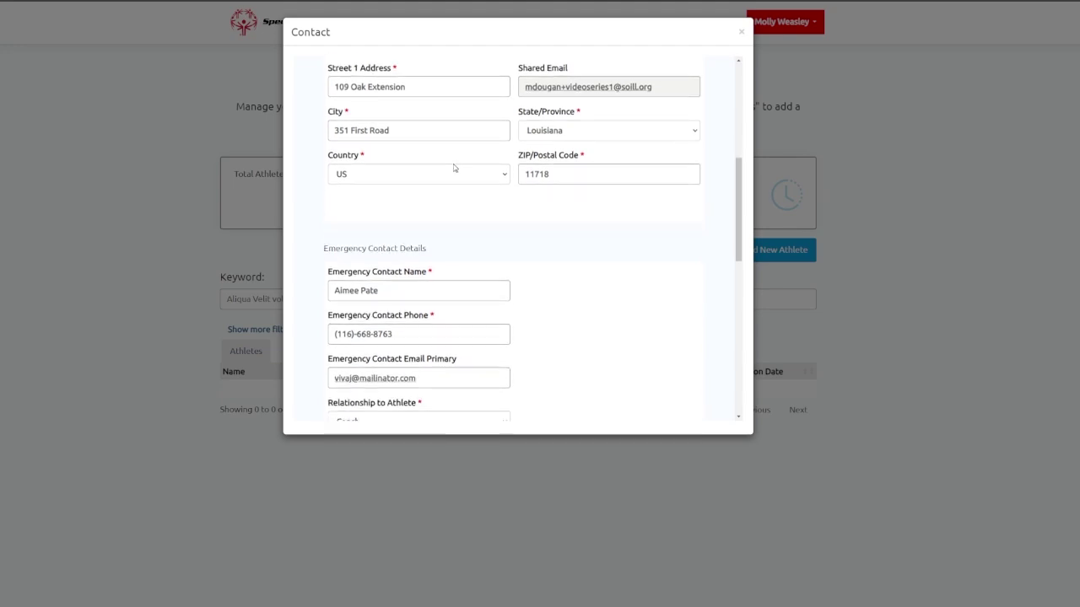
pyautogui.scroll(-1, 487, 246)
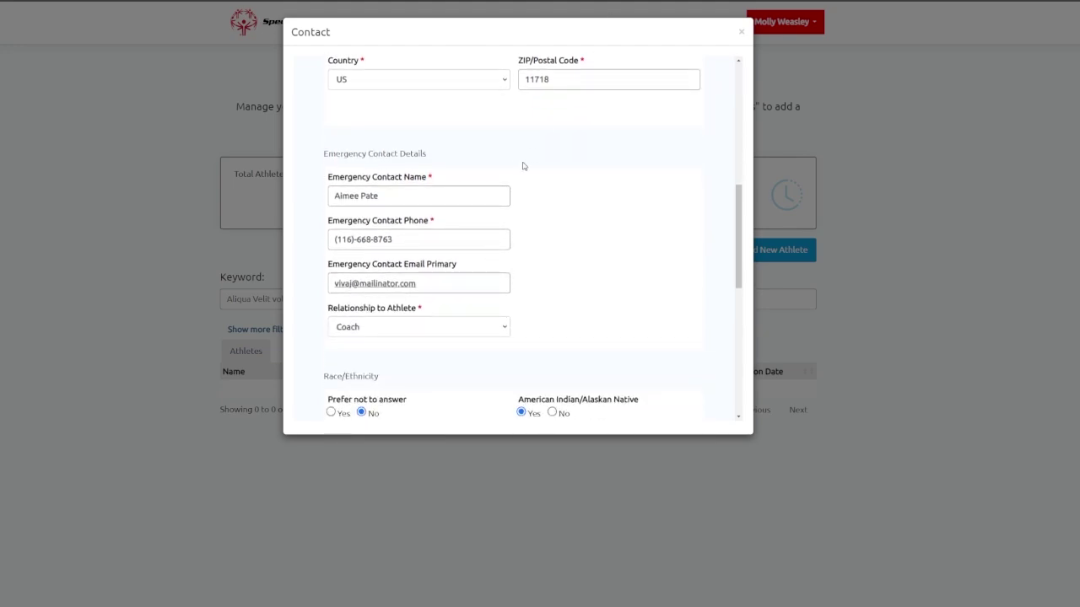
pyautogui.scroll(-1, 506, 207)
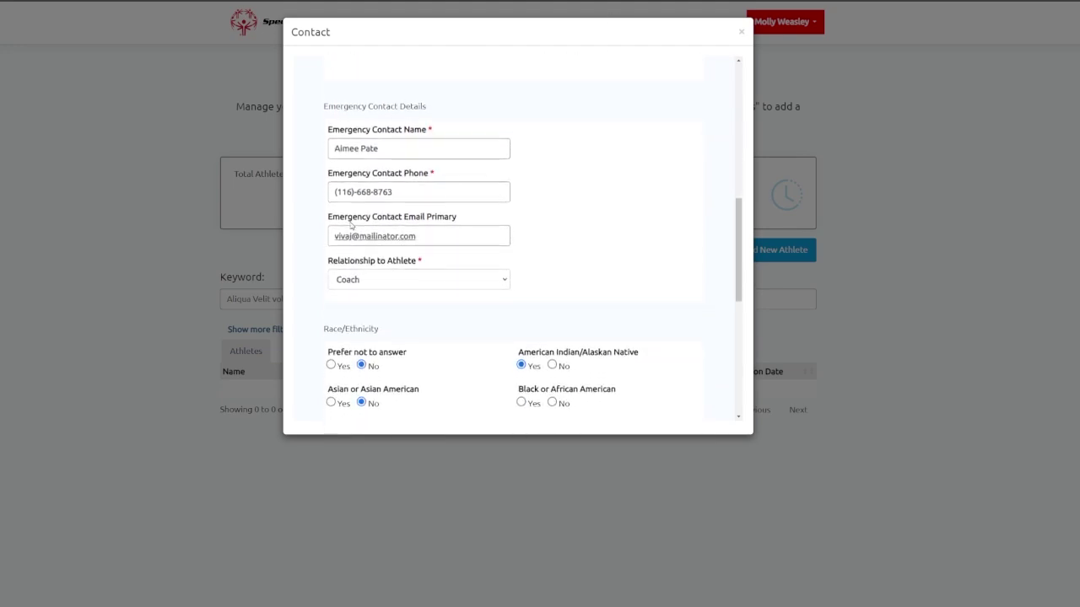
pyautogui.click(396, 284)
pyautogui.click(392, 310)
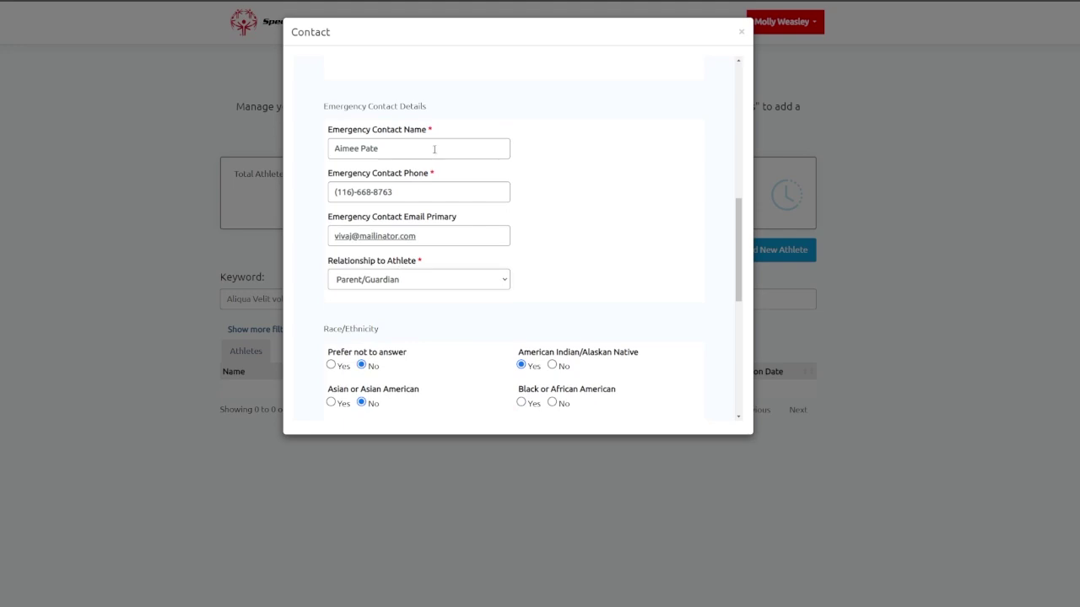
pyautogui.moveTo(434, 147); pyautogui.dragTo(125, 155)
pyautogui.write('Molly Weasley')
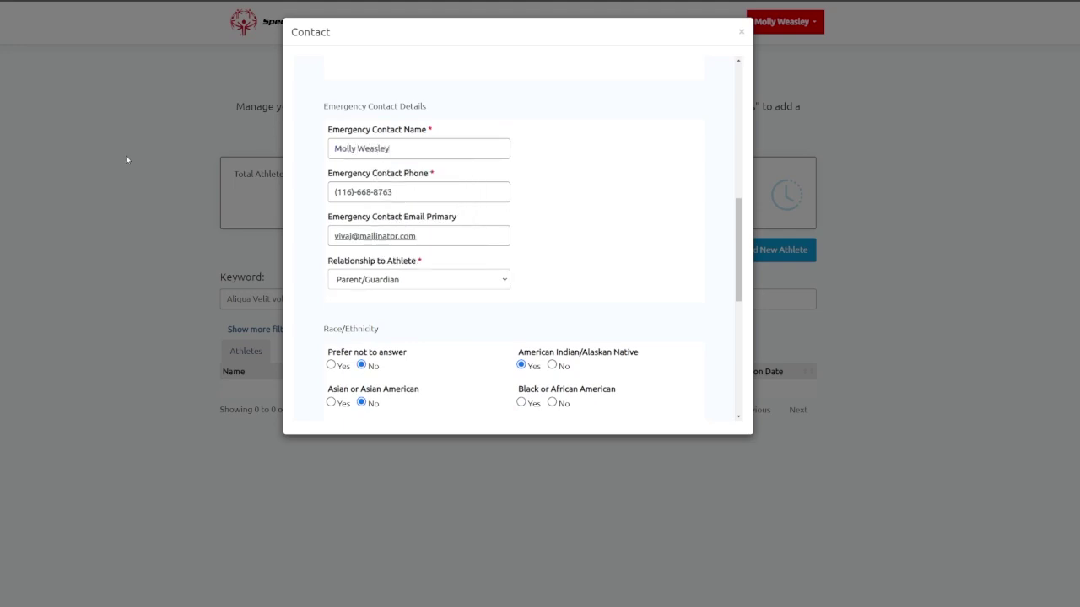
pyautogui.press('Tab')
pyautogui.press('Tab')
pyautogui.press('Tab')
pyautogui.scroll(-1, 435, 227)
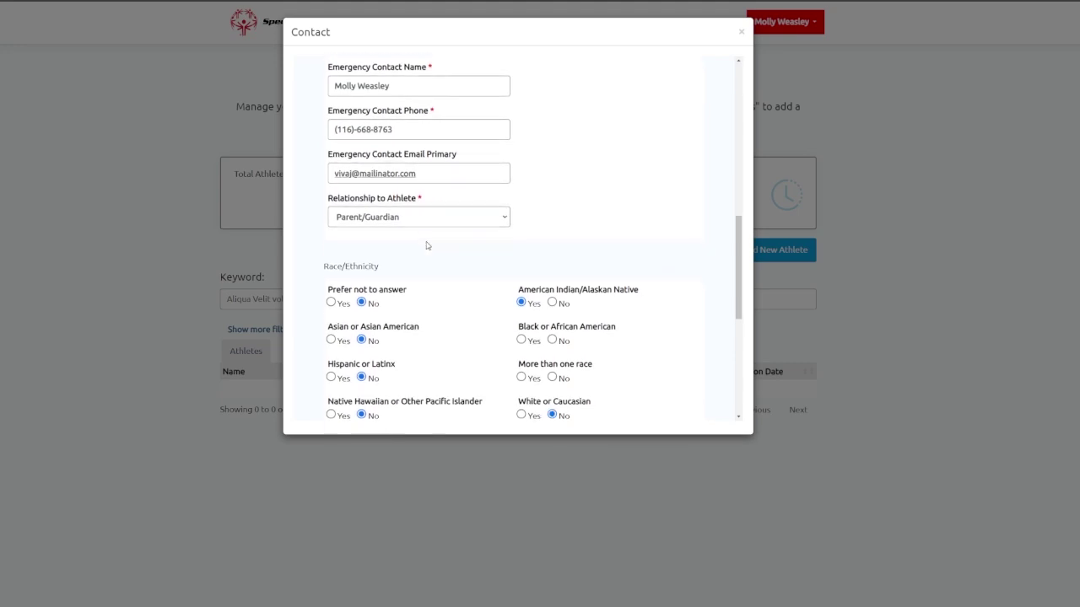
pyautogui.click(451, 183)
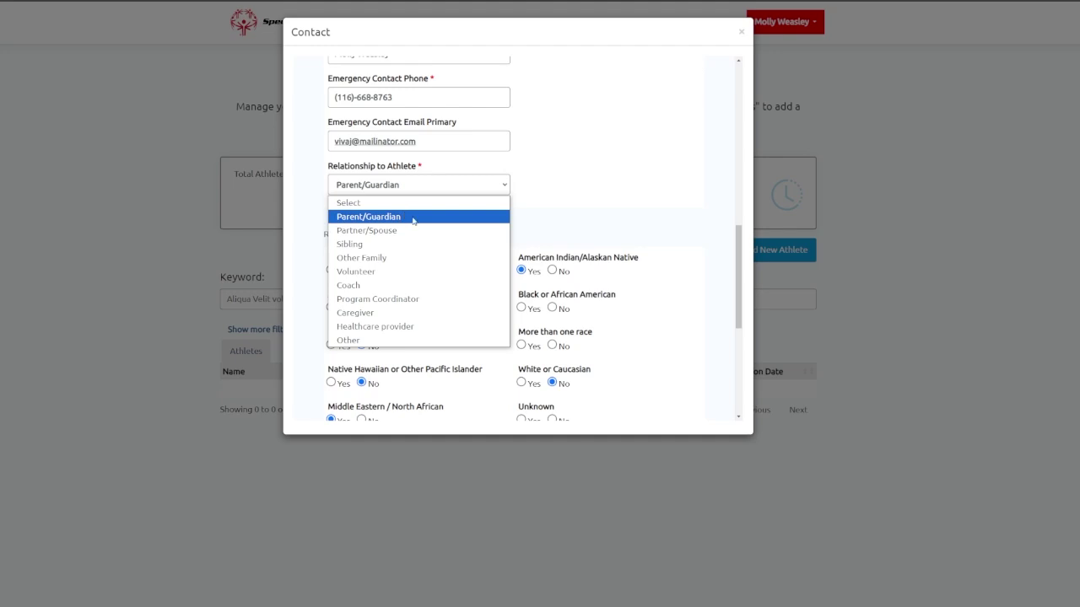
pyautogui.click(407, 218)
# Add English under spoken Languages.
pyautogui.scroll(-2, 581, 204)
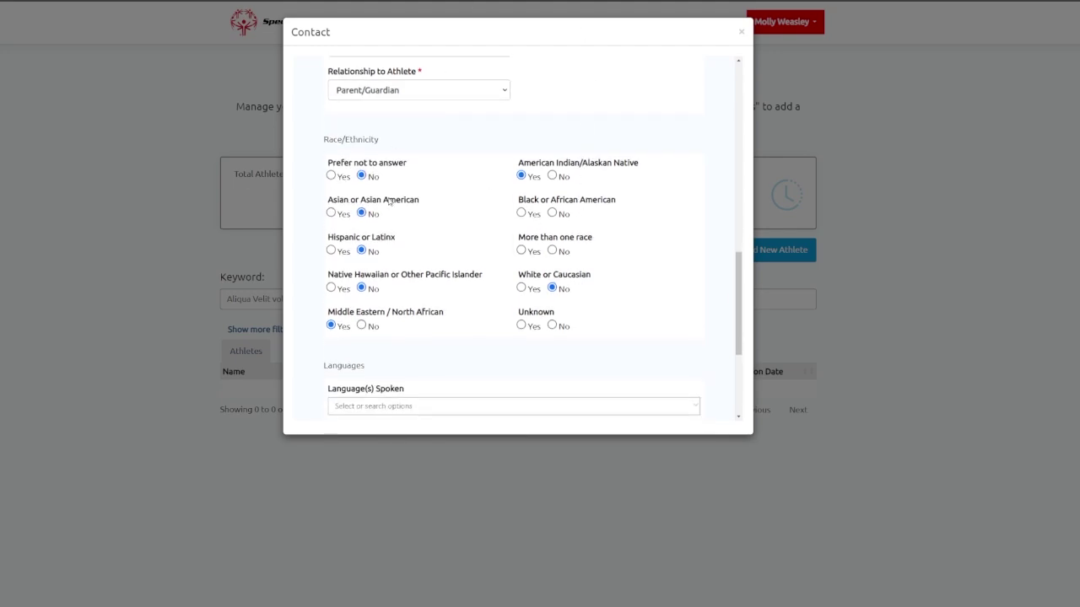
pyautogui.scroll(-1, 435, 268)
pyautogui.scroll(-2, 435, 268)
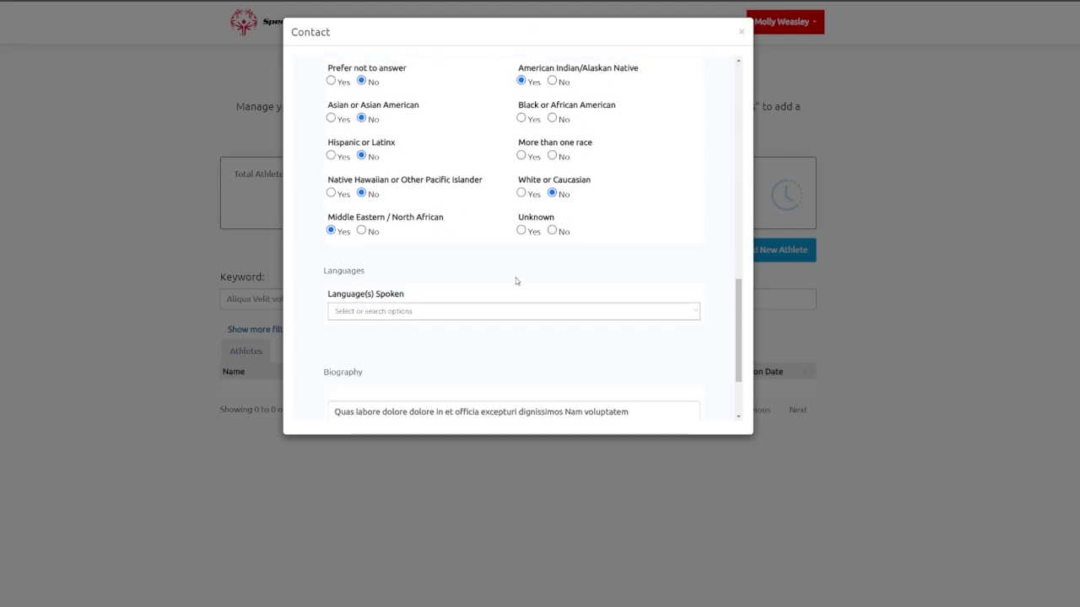
pyautogui.scroll(-1, 487, 272)
pyautogui.click(697, 268)
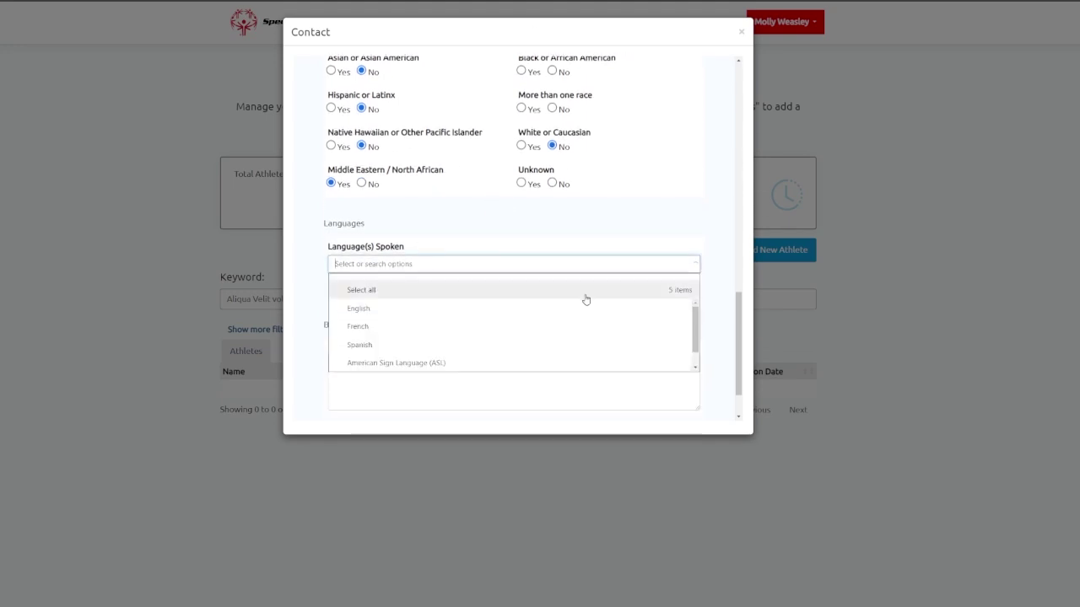
pyautogui.click(487, 309)
pyautogui.click(321, 247)
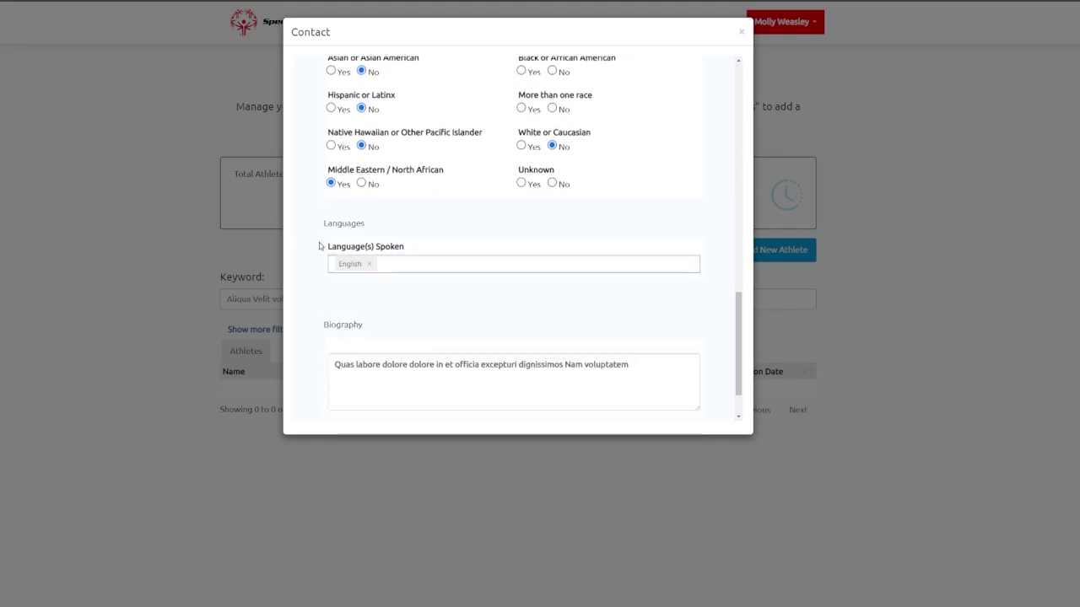
# Replace the biography with a short new sentence and submit the contact form.
pyautogui.scroll(-2, 351, 258)
pyautogui.moveTo(626, 304); pyautogui.dragTo(259, 284)
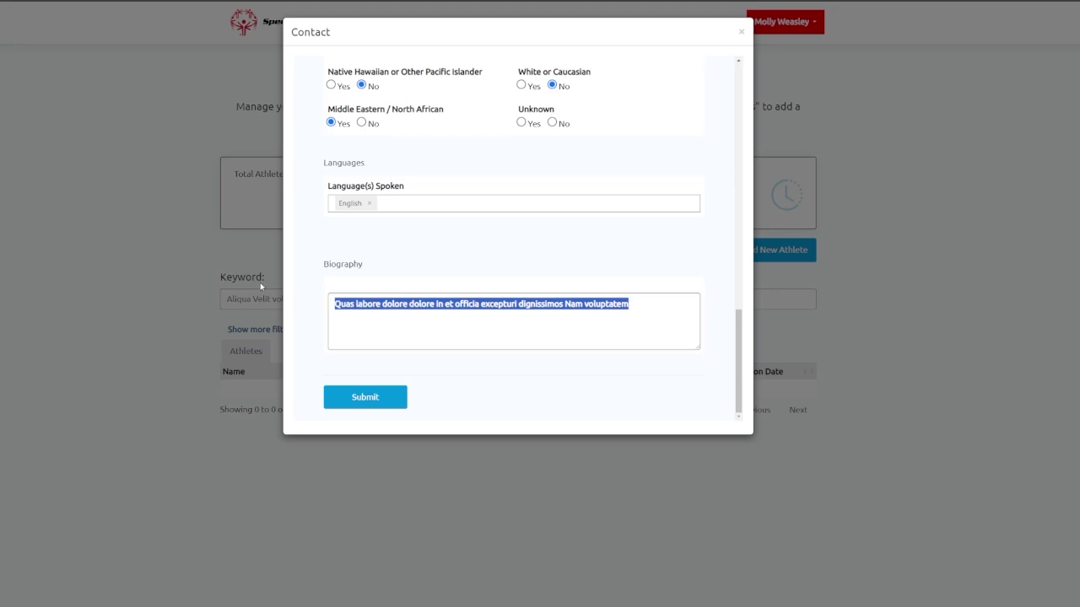
pyautogui.press('BackSpace')
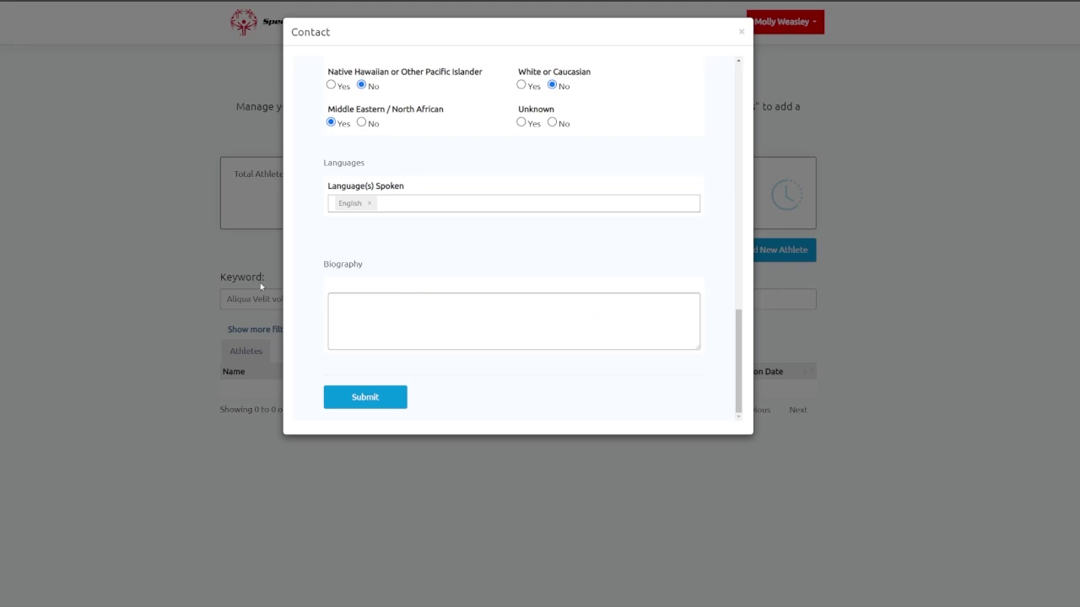
pyautogui.write('Ginny is a wizard!')
pyautogui.click(540, 360)
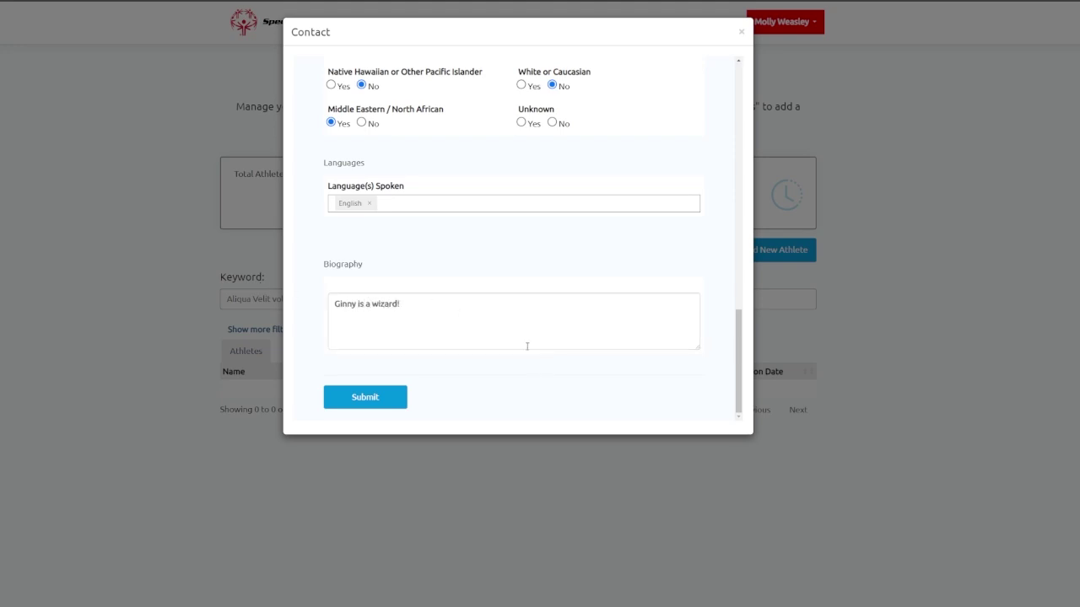
pyautogui.scroll(10, 417, 359)
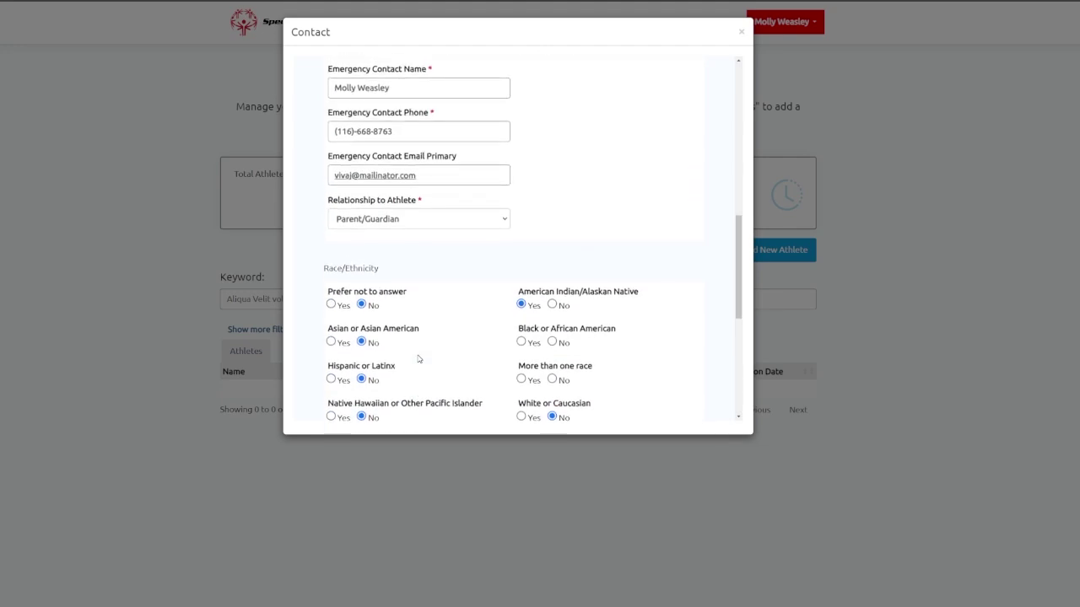
pyautogui.scroll(-10, 417, 360)
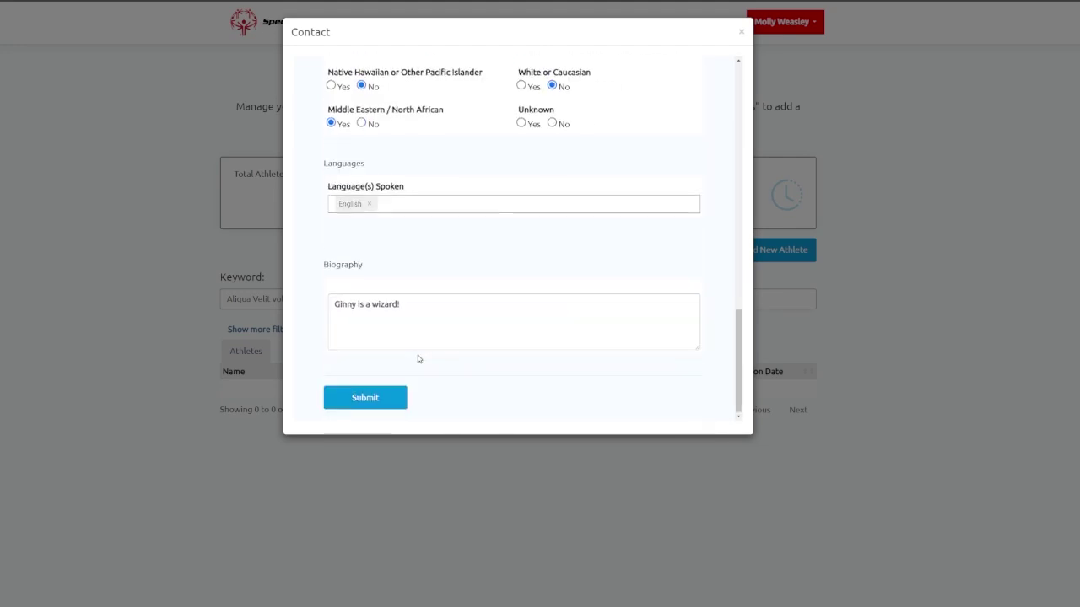
pyautogui.click(380, 395)
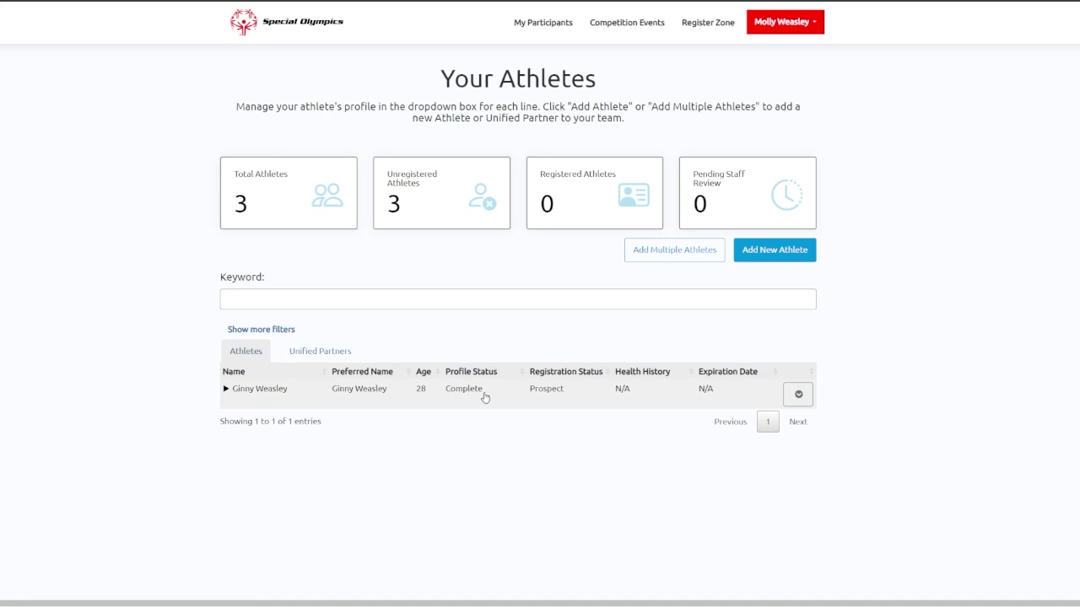
# Expand the athlete's row to show participation type Athlete and qualification status Pending.
pyautogui.click(581, 396)
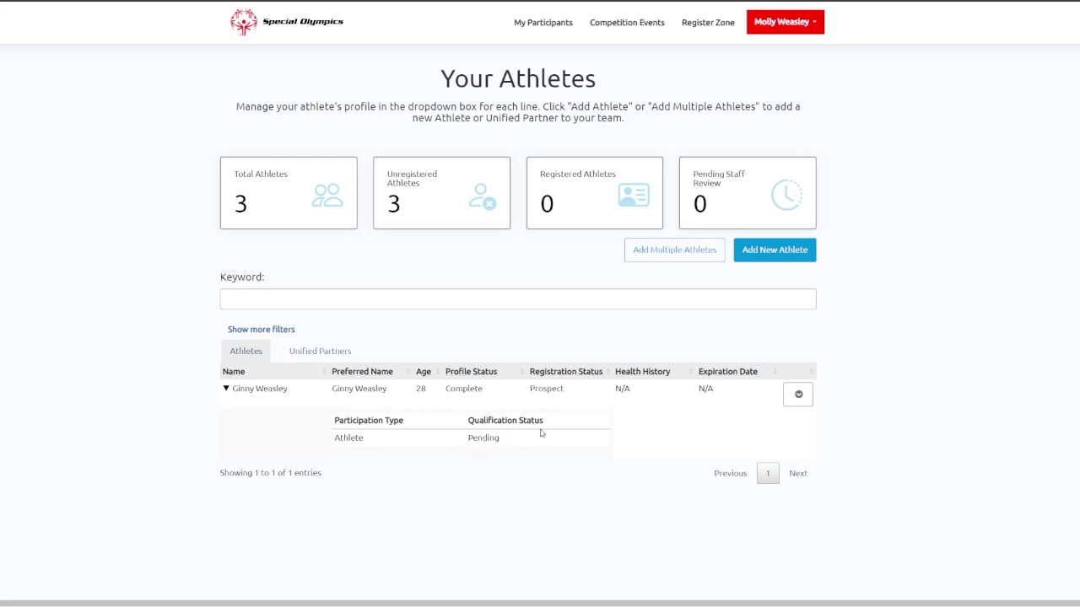
# Re-expand the athlete's row and open its Update Profile / Go To Checklist / Delete menu.
pyautogui.click(611, 408)
pyautogui.click(577, 405)
pyautogui.doubleClick(626, 390)
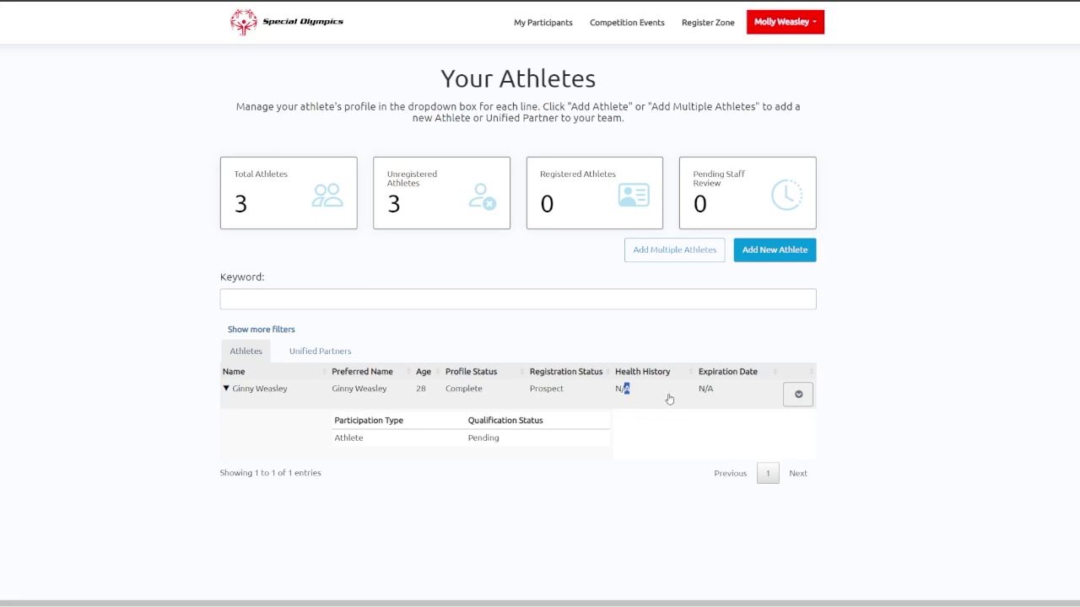
pyautogui.click(799, 392)
pyautogui.click(903, 378)
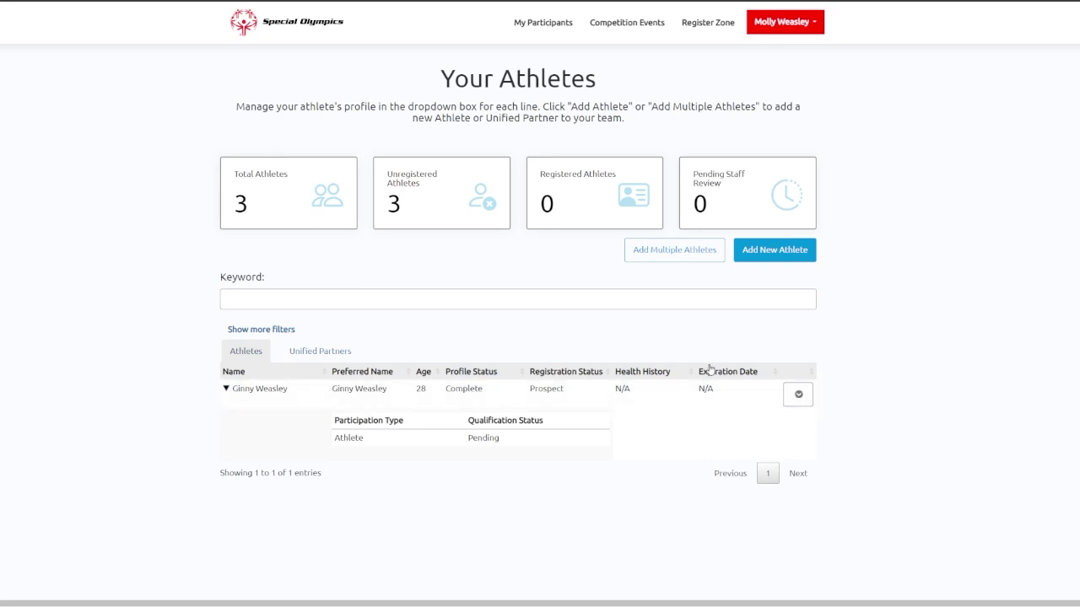
pyautogui.click(801, 396)
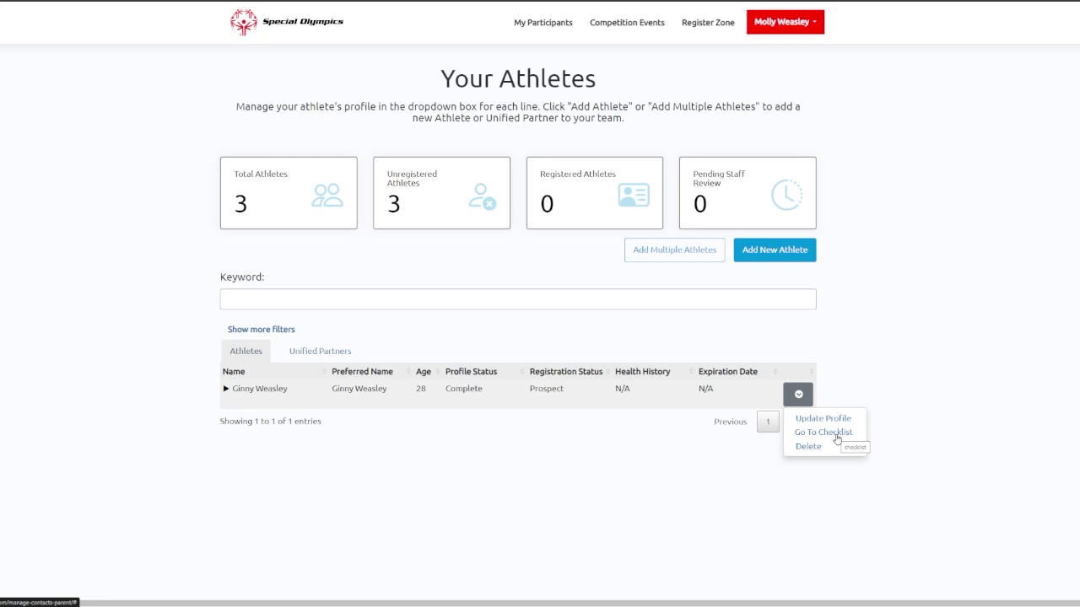
# Close the actions menu, go to Add Multiple Athletes and download the Excel template.
pyautogui.click(837, 434)
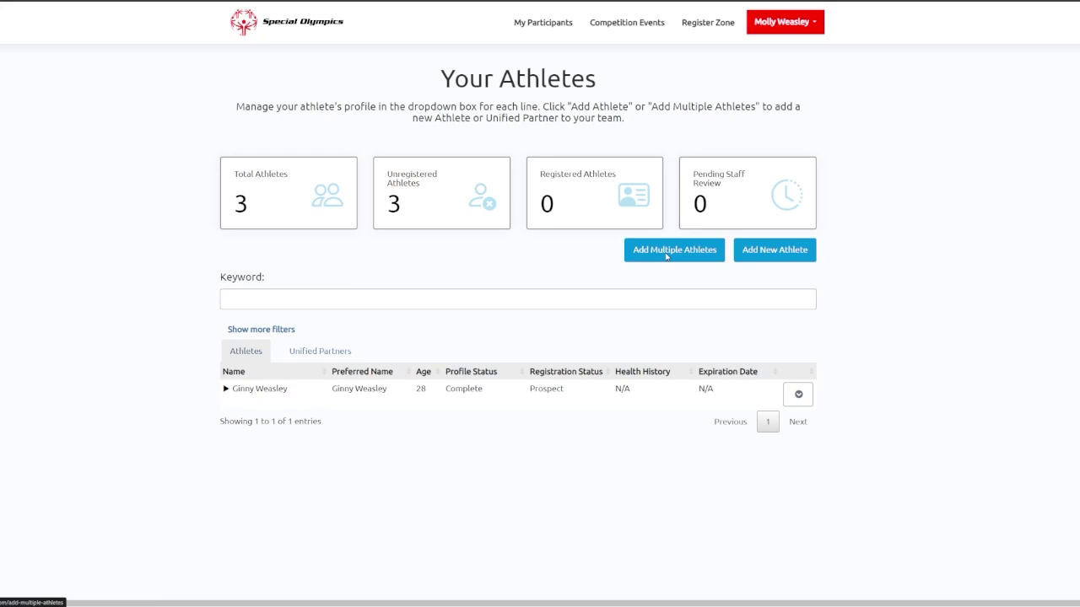
pyautogui.click(666, 256)
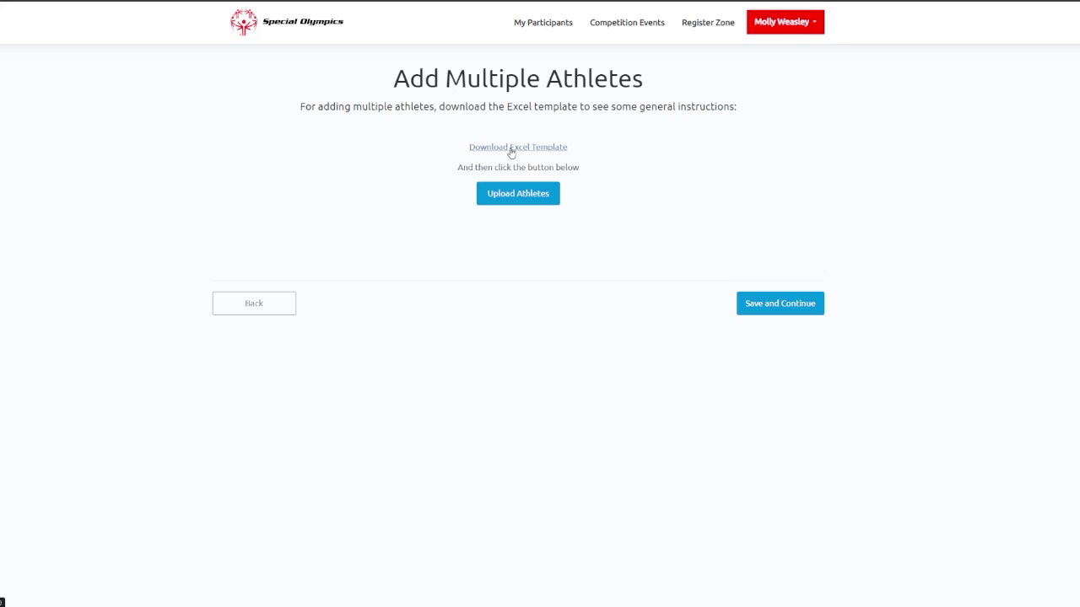
pyautogui.click(512, 148)
# Type the athlete's first, last and preferred names, birth date 12/08/2014 and gender Male in row 2.
pyautogui.moveTo(819, 145); pyautogui.dragTo(814, 43)
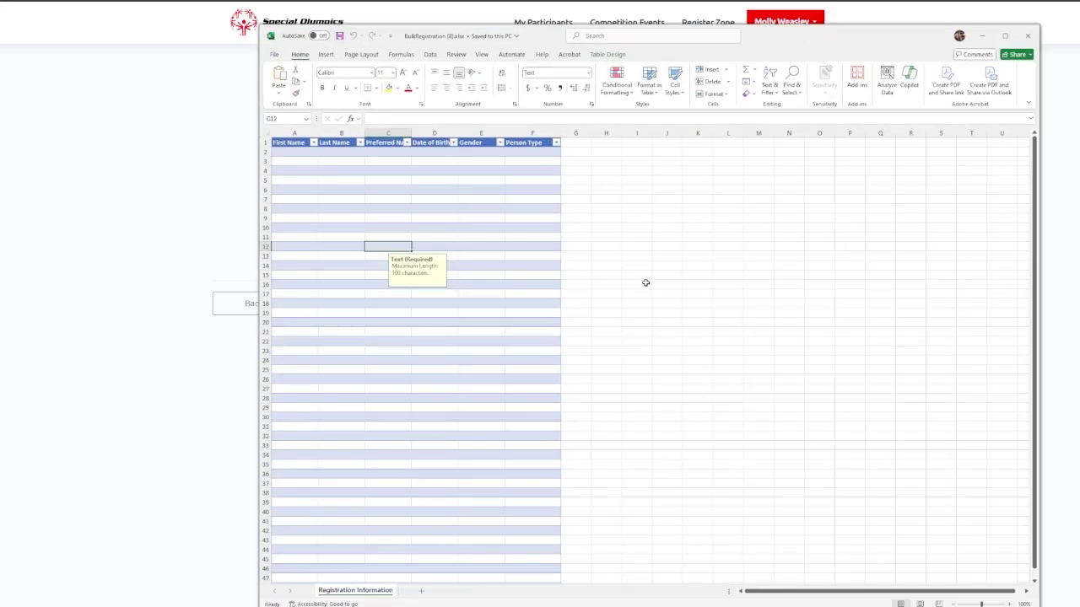
pyautogui.scroll(5, 645, 283)
pyautogui.click(303, 170)
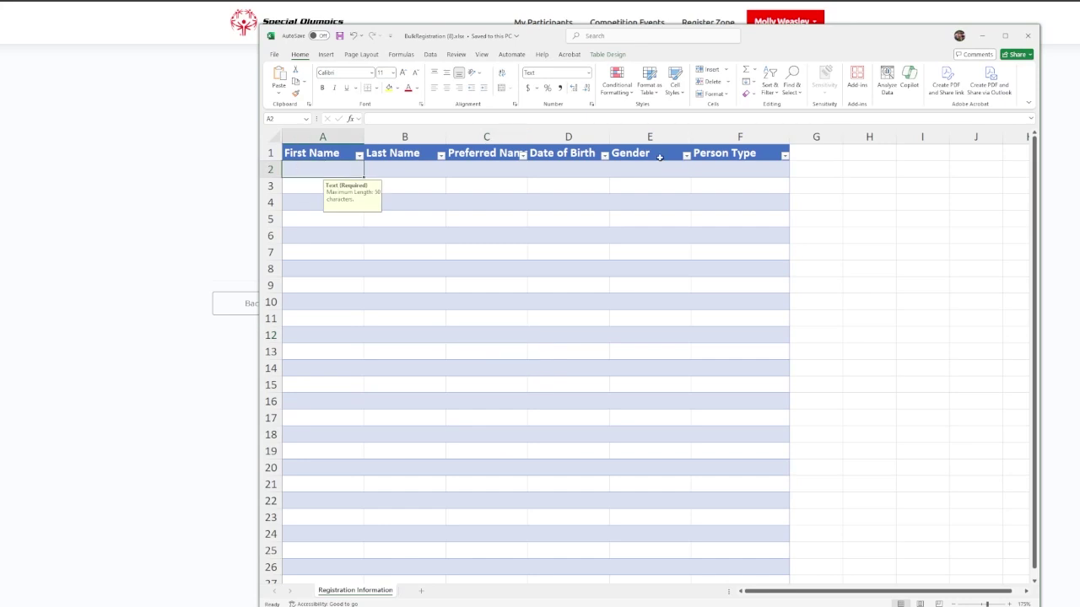
pyautogui.write('Ron')
pyautogui.press('Tab')
pyautogui.write('Weasle')
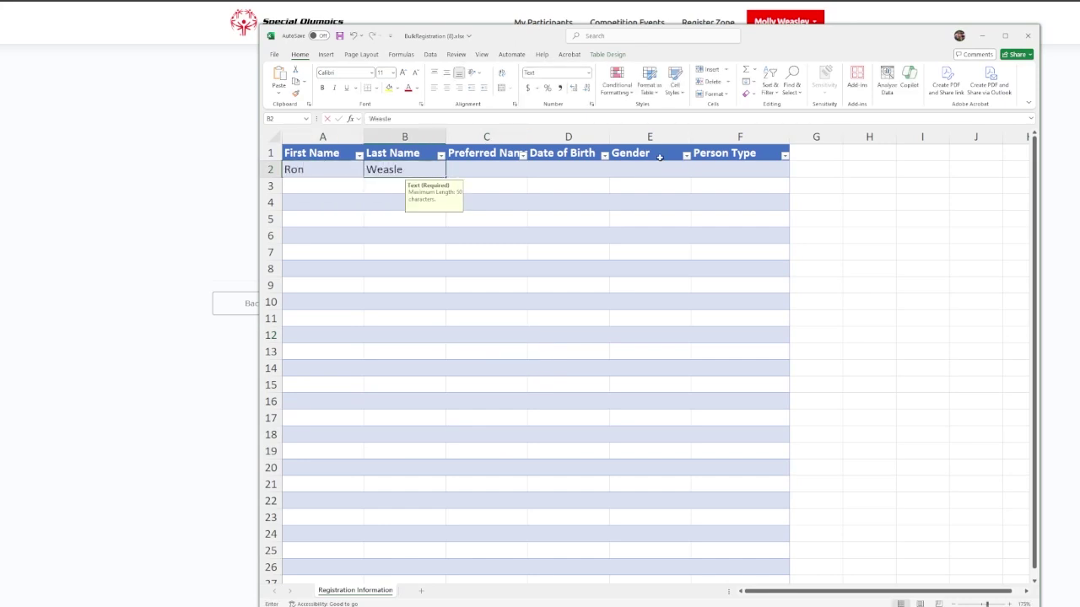
pyautogui.write('y')
pyautogui.press('Tab')
pyautogui.write('Ron')
pyautogui.press('Tab')
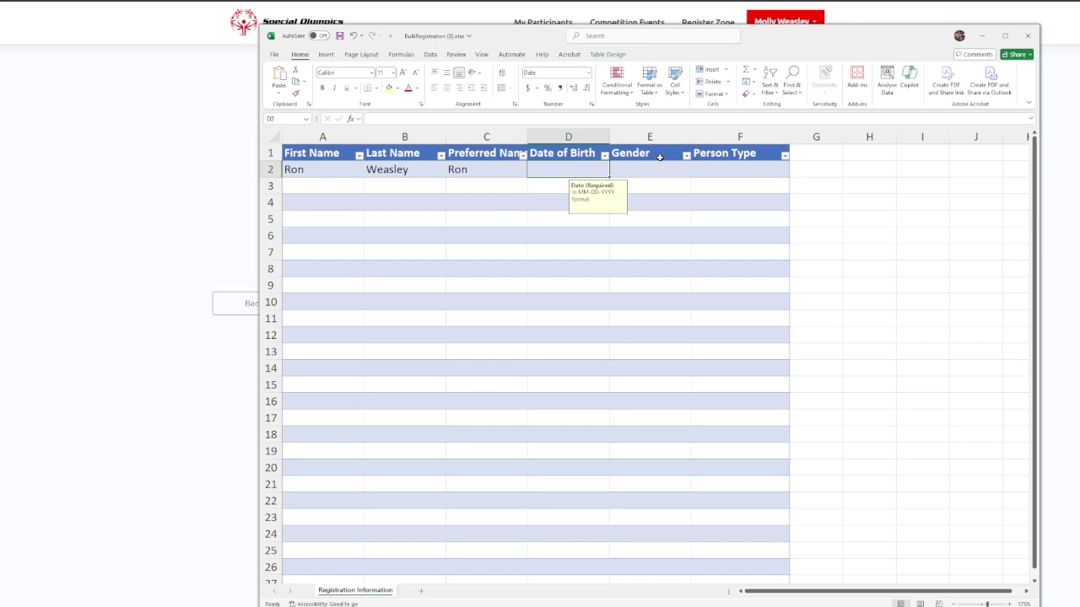
pyautogui.write('12/08/')
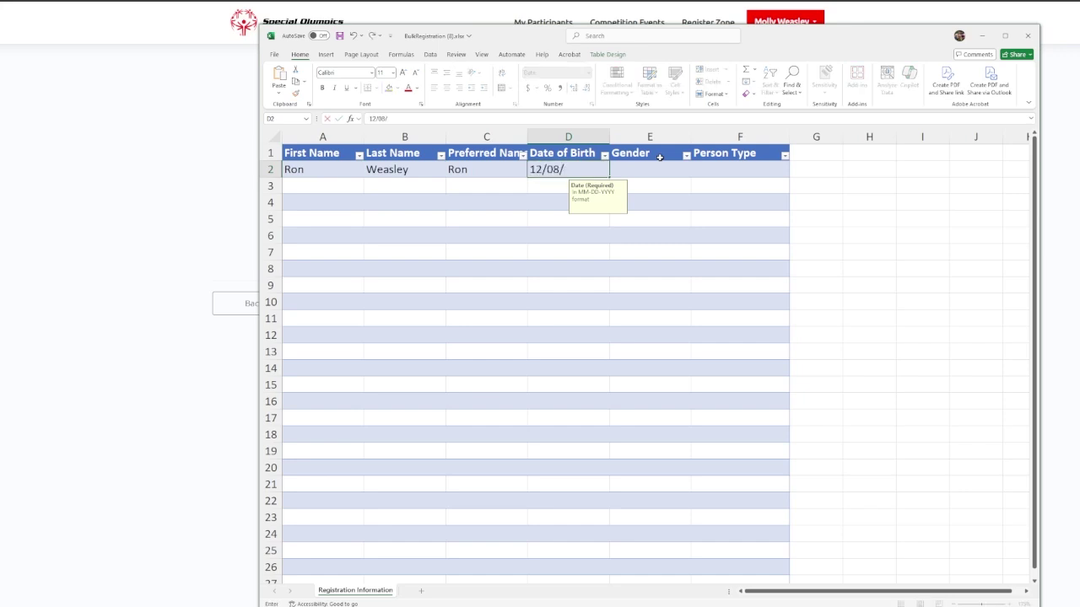
pyautogui.write('2014')
pyautogui.press('Tab')
pyautogui.write('Male')
pyautogui.press('Tab')
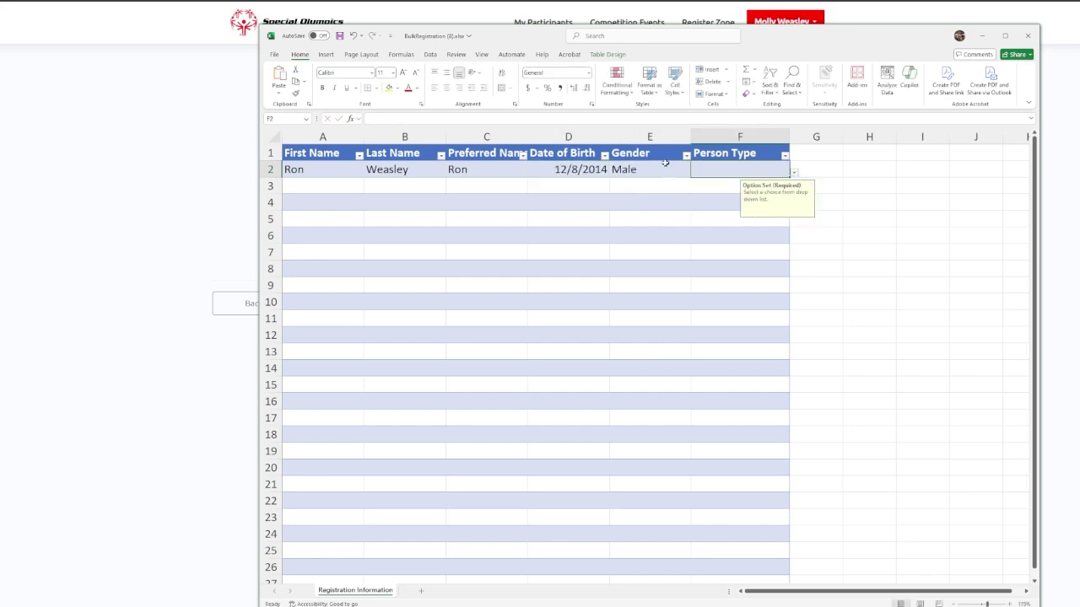
# Check the E2 gender dropdown and set Person Type in F2 to Athlete from its list.
pyautogui.click(666, 167)
pyautogui.click(734, 166)
pyautogui.click(669, 175)
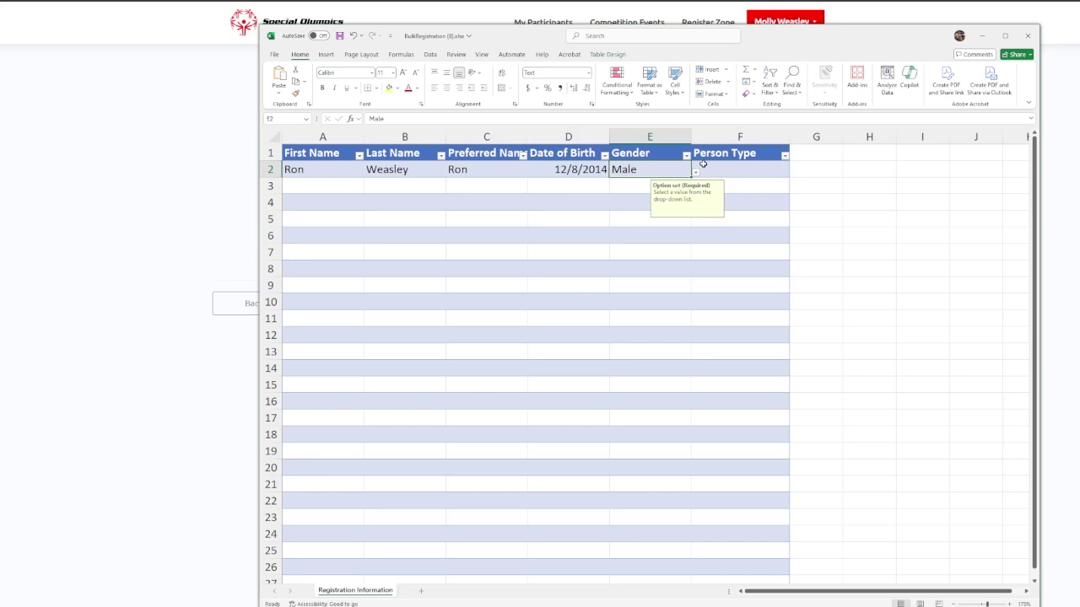
pyautogui.click(700, 172)
pyautogui.click(680, 173)
pyautogui.click(696, 174)
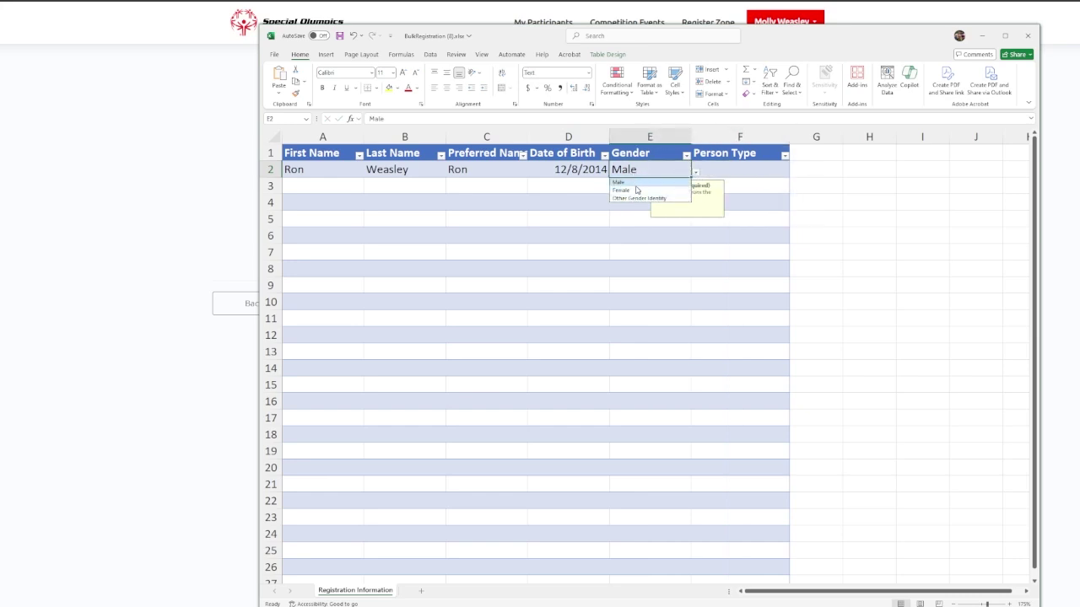
pyautogui.click(776, 169)
pyautogui.click(794, 172)
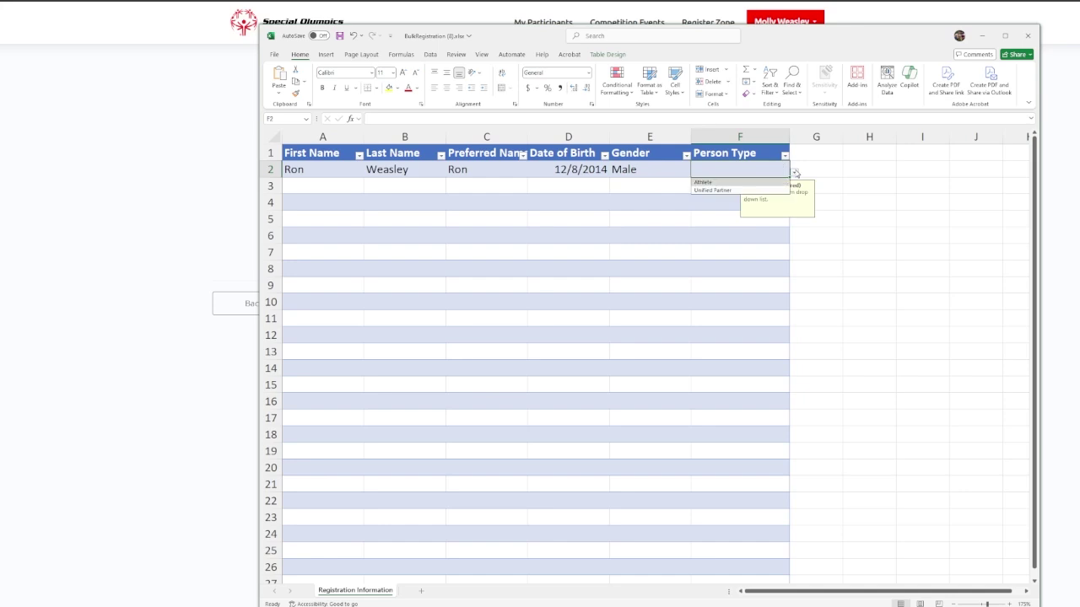
pyautogui.click(736, 184)
pyautogui.click(793, 172)
pyautogui.click(667, 187)
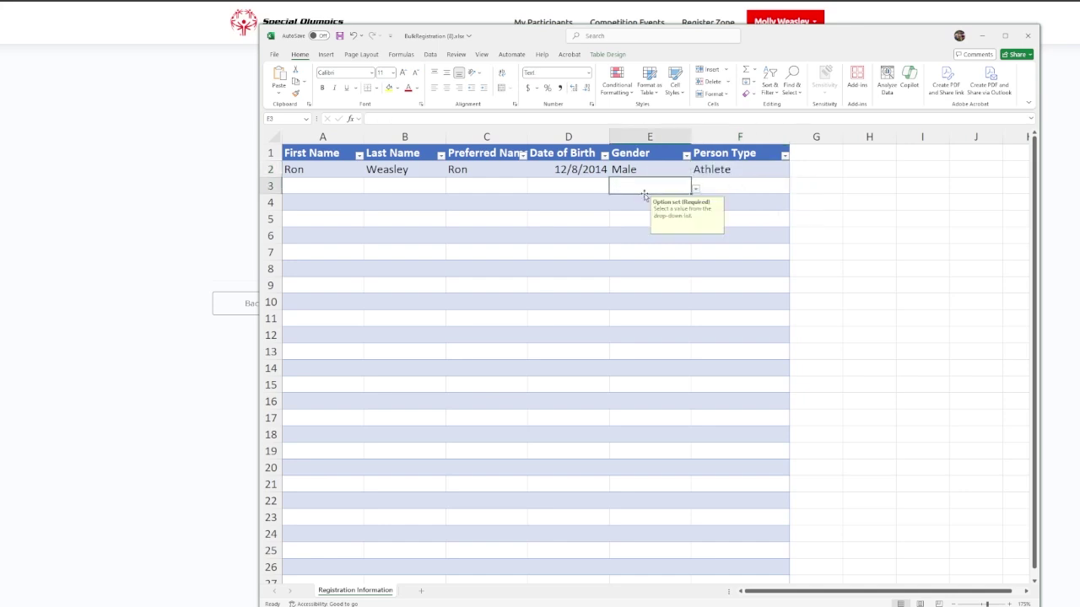
pyautogui.scroll(3, 688, 205)
pyautogui.click(957, 189)
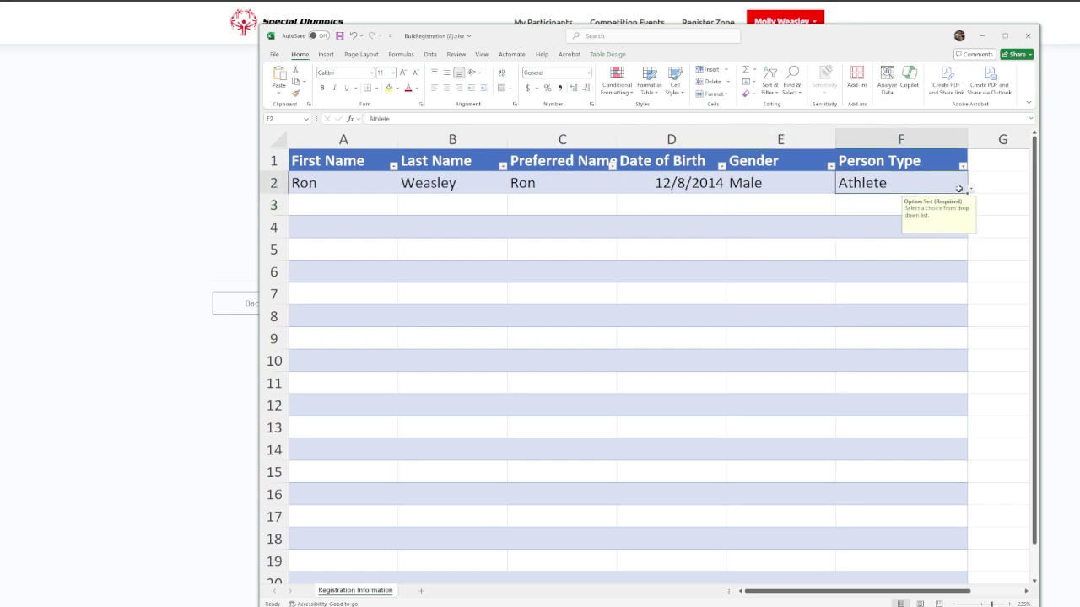
pyautogui.click(971, 189)
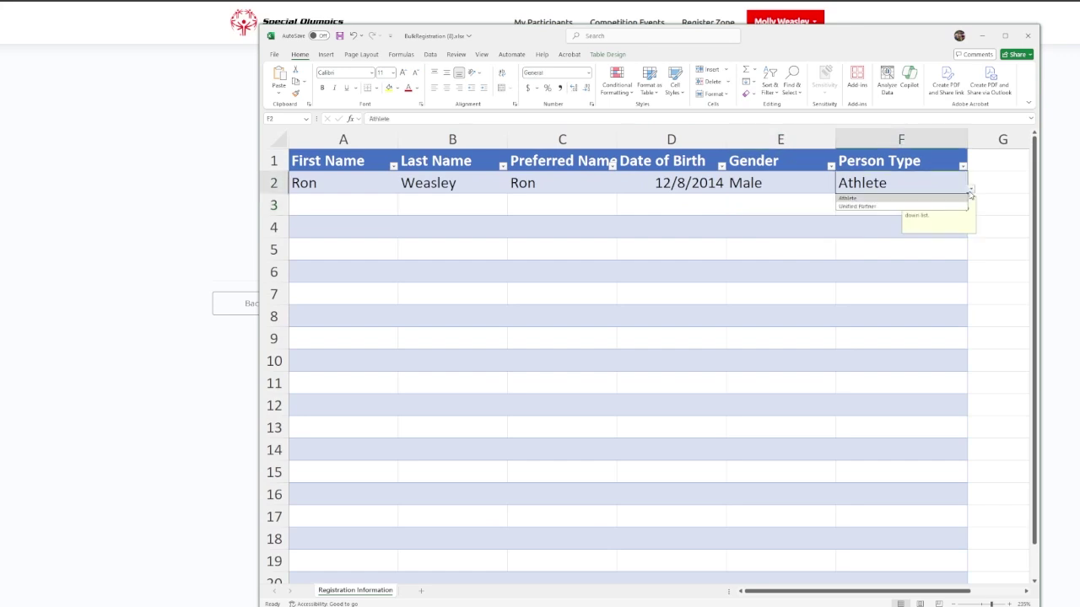
pyautogui.click(884, 197)
pyautogui.click(776, 206)
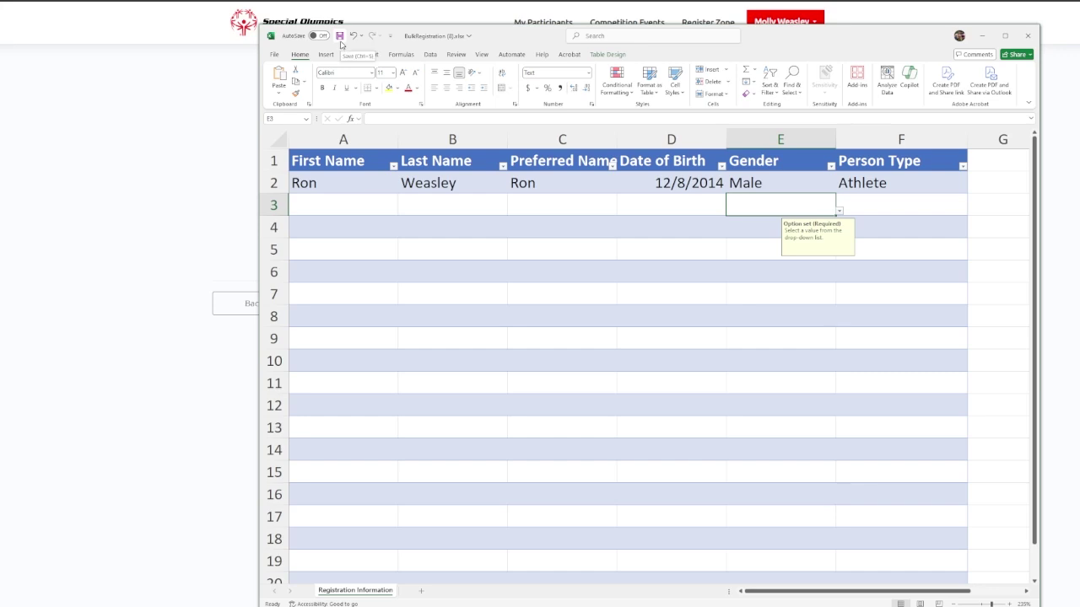
# Enter the second person's first, last and preferred names in A3:C3.
pyautogui.click(335, 200)
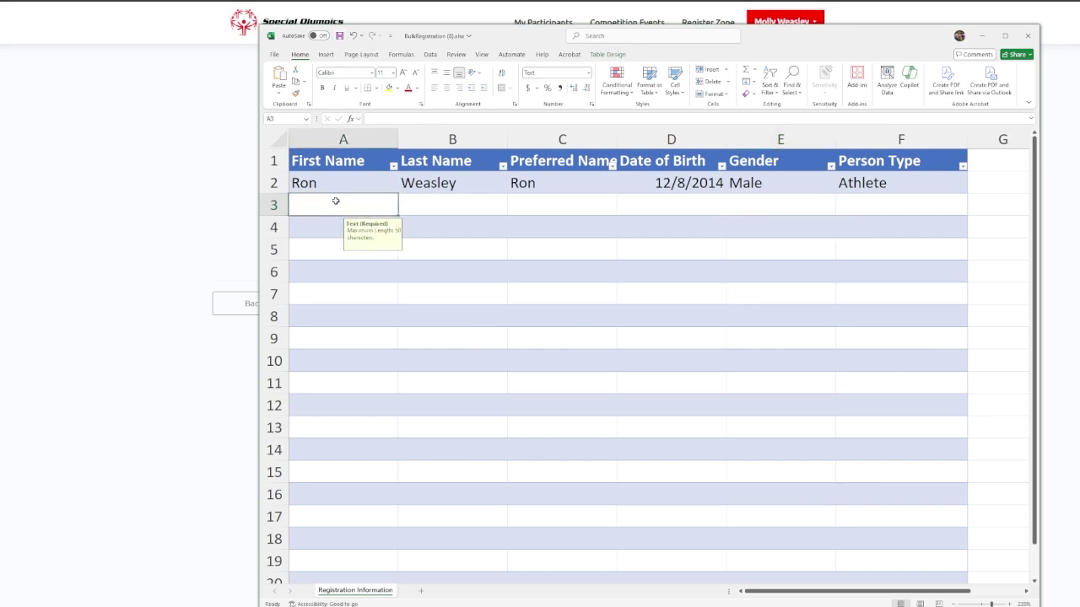
pyautogui.write('Fred')
pyautogui.press('Tab')
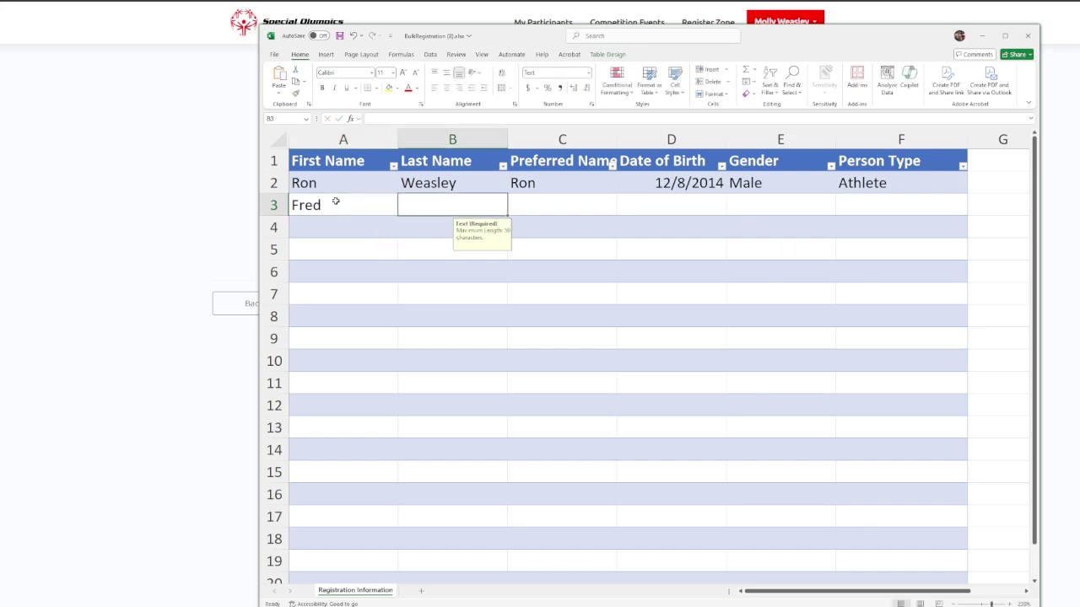
pyautogui.write('Weas')
pyautogui.press('Tab')
pyautogui.write('G')
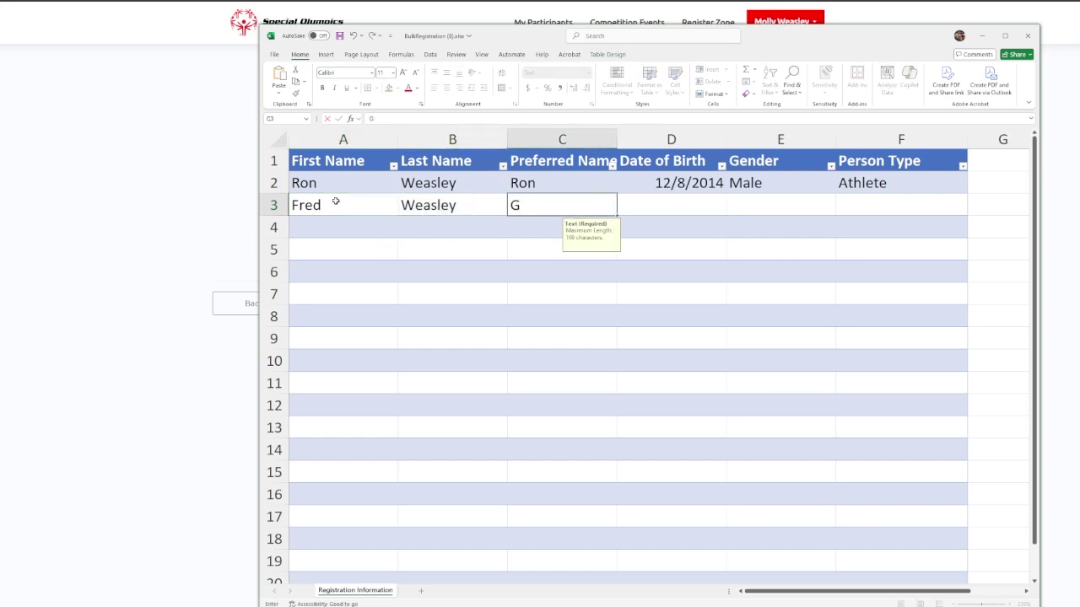
pyautogui.press('BackSpace')
pyautogui.write('F')
pyautogui.press('BackSpace')
pyautogui.write('Greg')
pyautogui.press('BackSpace')
pyautogui.write('d')
pyautogui.press('Tab')
pyautogui.write('12/08/')
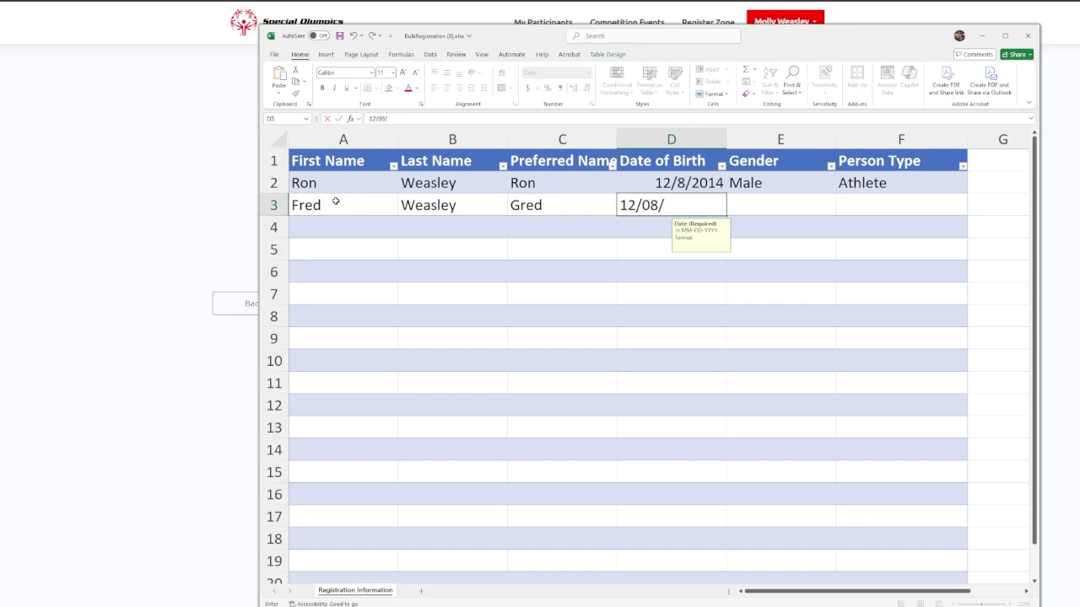
pyautogui.write('202')
pyautogui.press('BackSpace')
pyautogui.press('BackSpace')
pyautogui.press('BackSpace')
pyautogui.write('1995')
pyautogui.press('Tab')
pyautogui.write('Male')
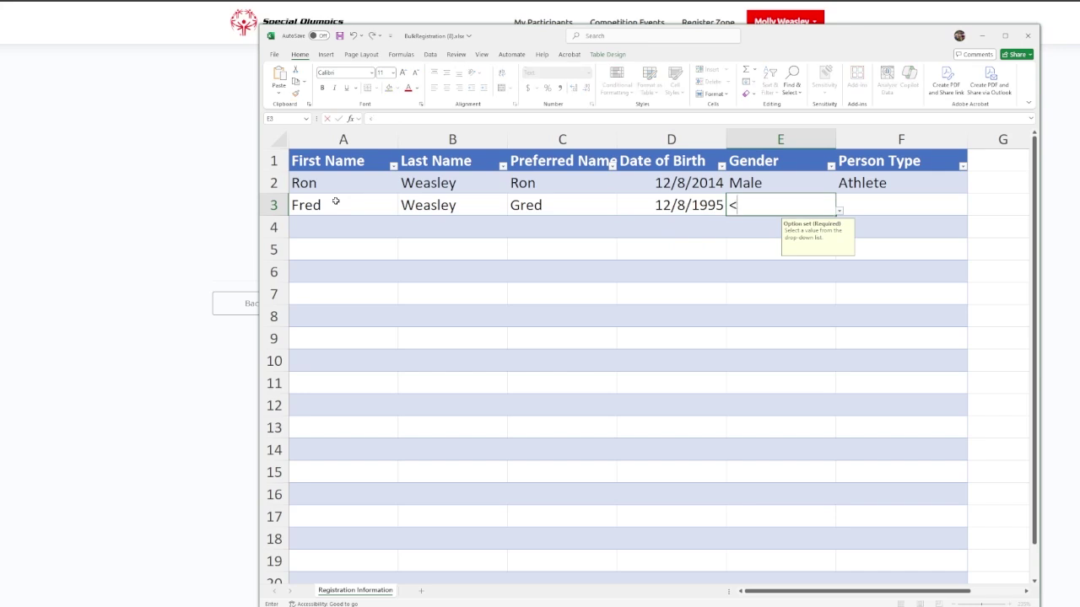
pyautogui.press('Tab')
pyautogui.write('Unified Partner')
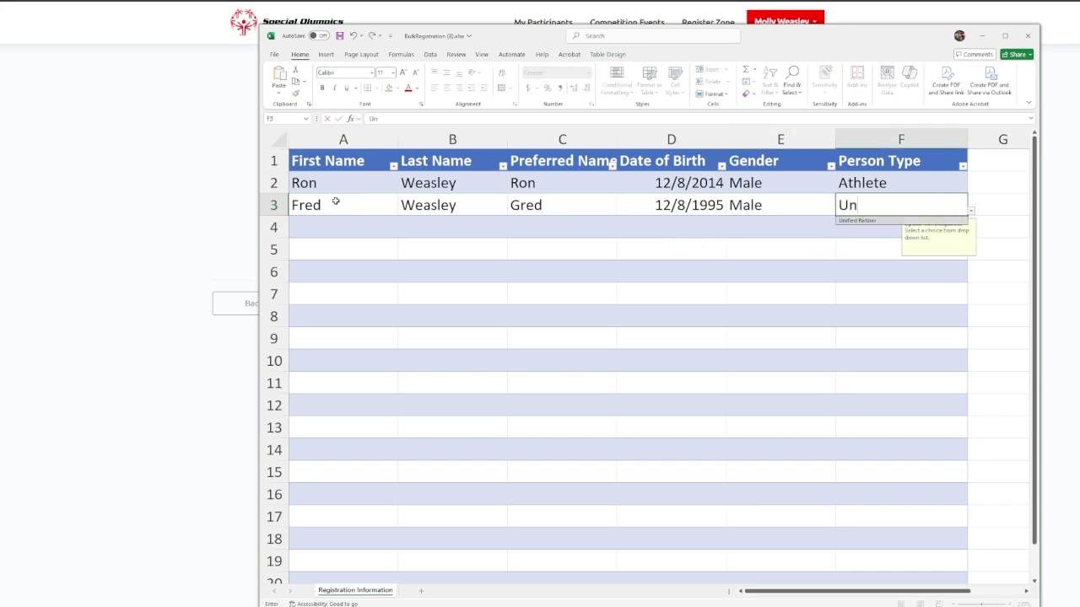
pyautogui.press('Tab')
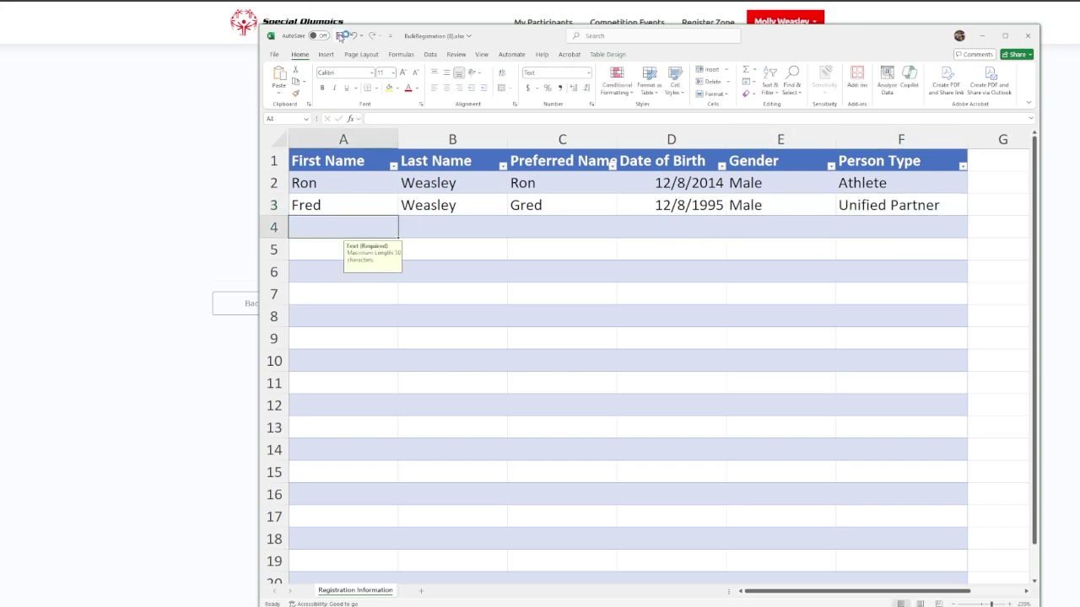
pyautogui.click(340, 37)
# Minimize Excel and open the Upload Athletes dialog on the Register Zone page.
pyautogui.click(982, 35)
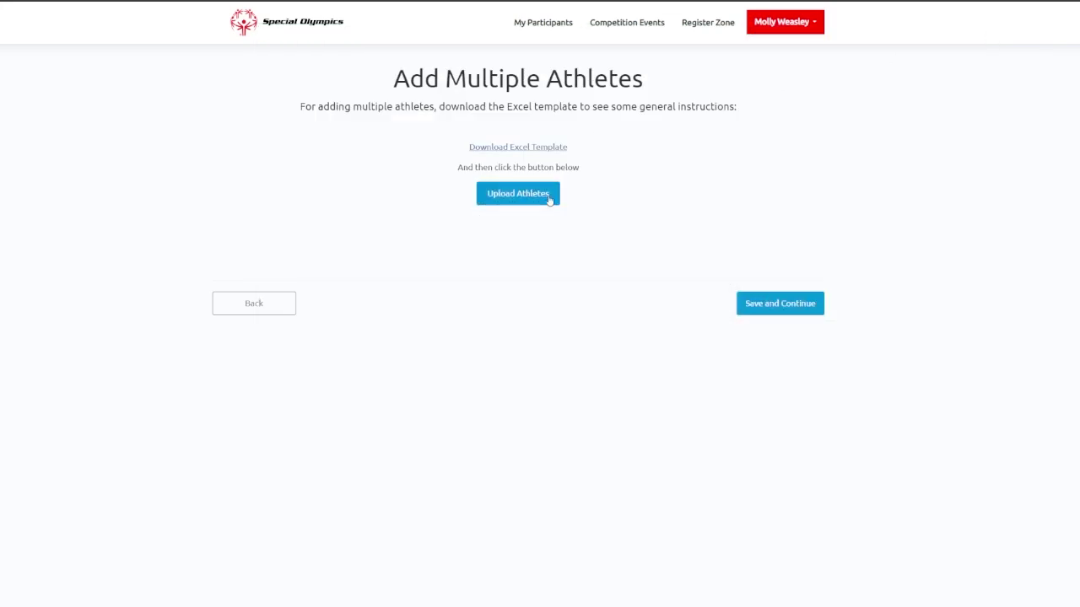
pyautogui.click(519, 199)
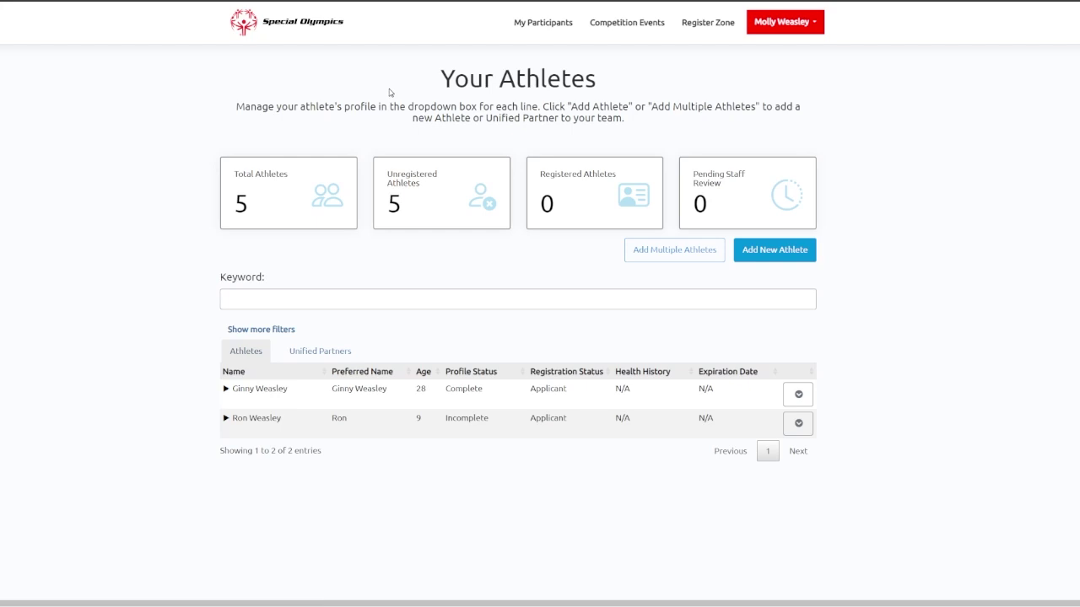
# Switch the table between the Unified Partners and Athletes lists, ending on Athletes.
pyautogui.click(344, 360)
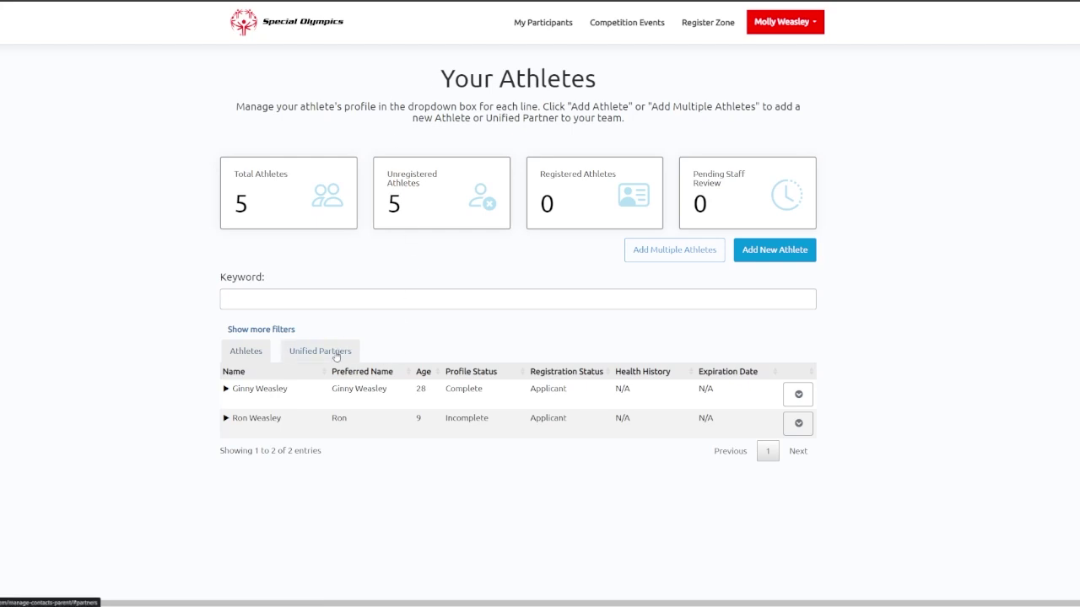
pyautogui.click(257, 359)
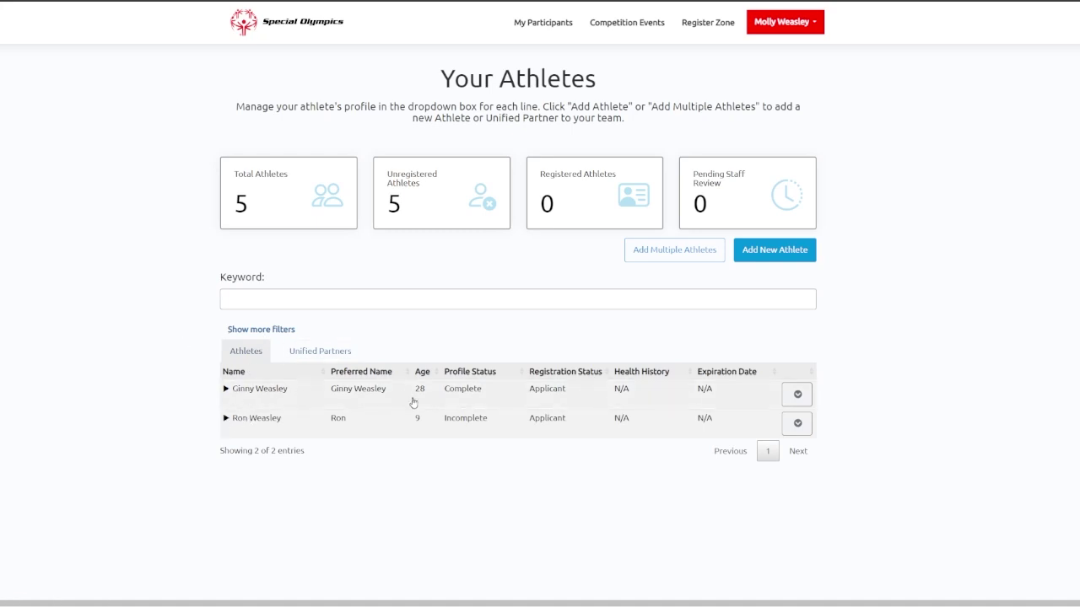
pyautogui.click(318, 355)
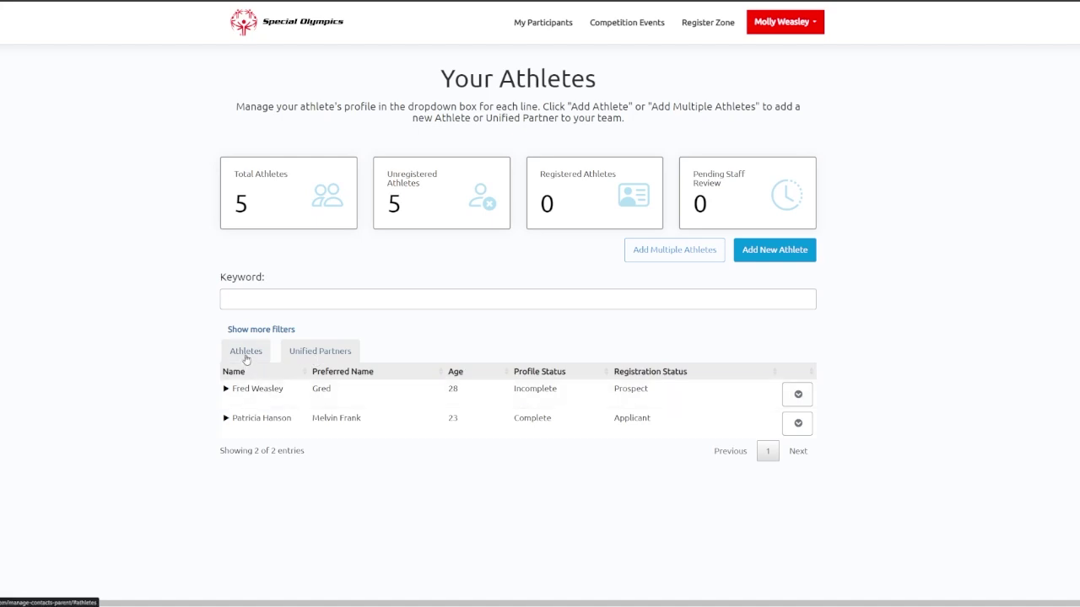
pyautogui.click(246, 356)
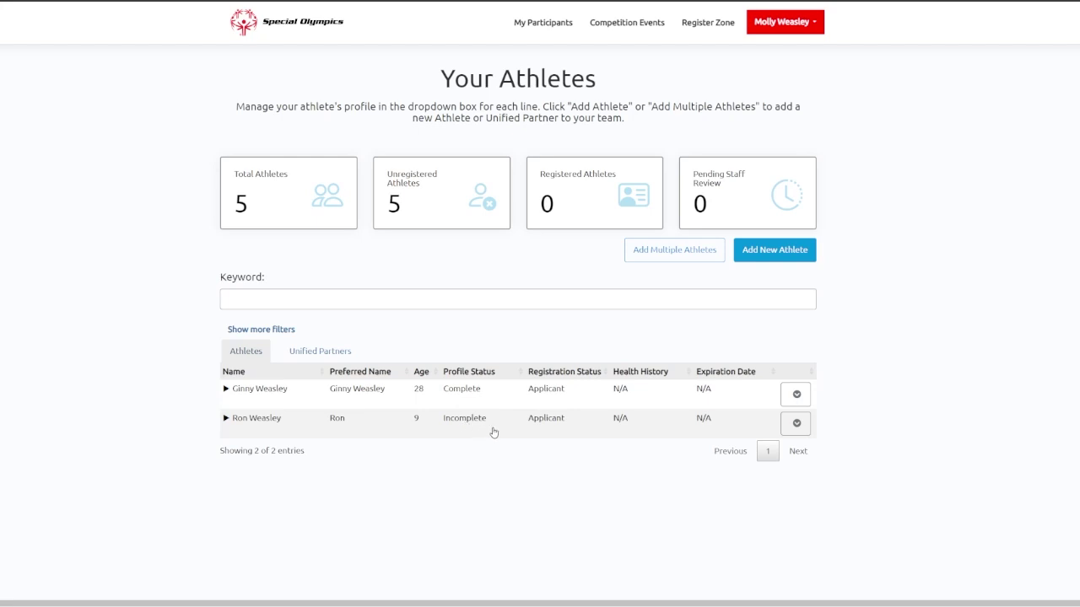
pyautogui.click(797, 424)
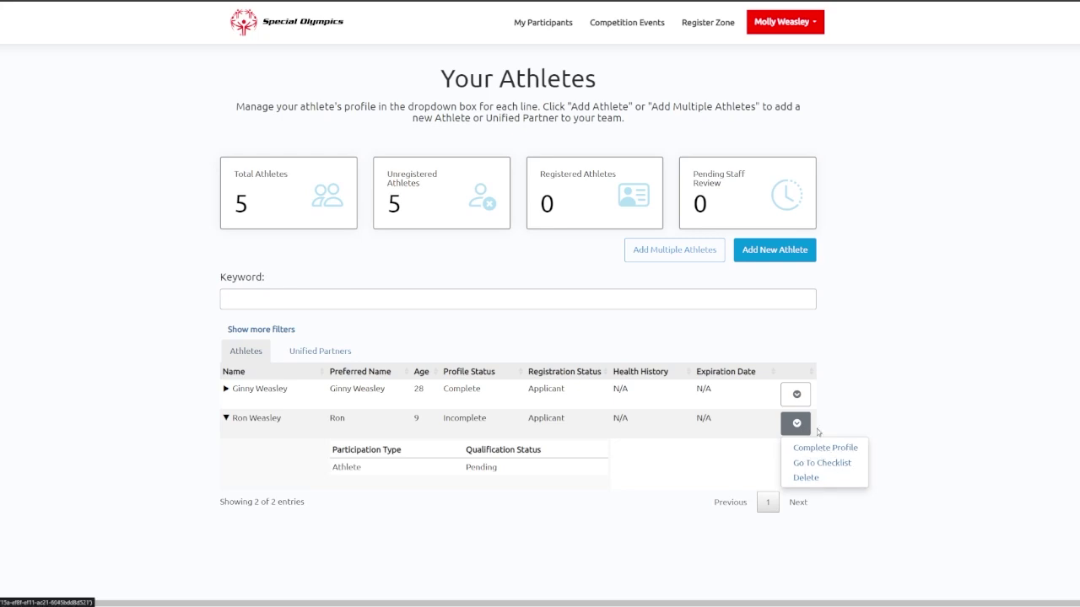
pyautogui.click(795, 394)
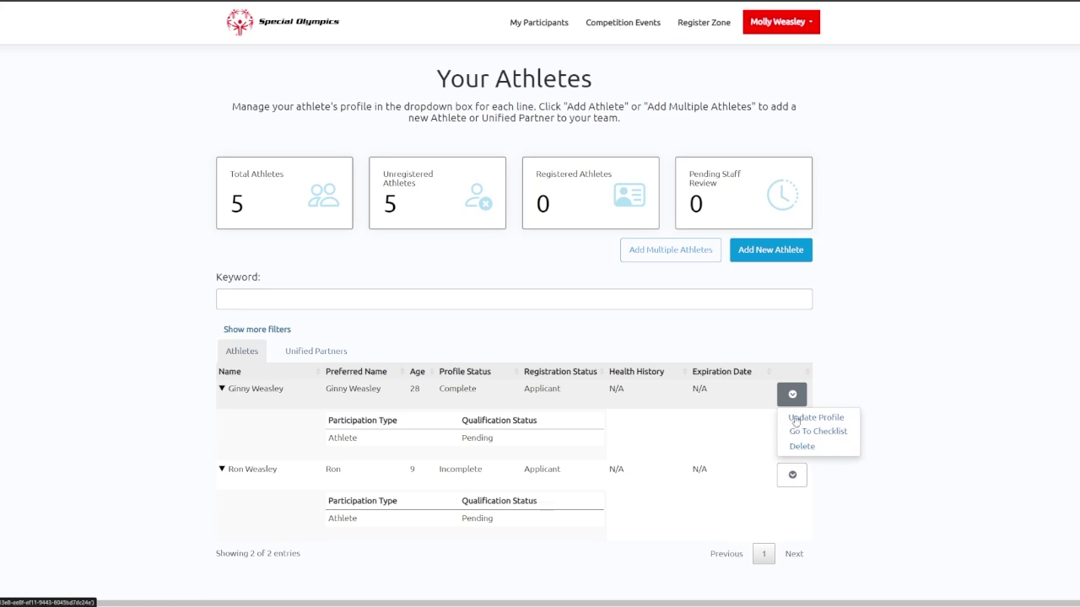
pyautogui.click(783, 478)
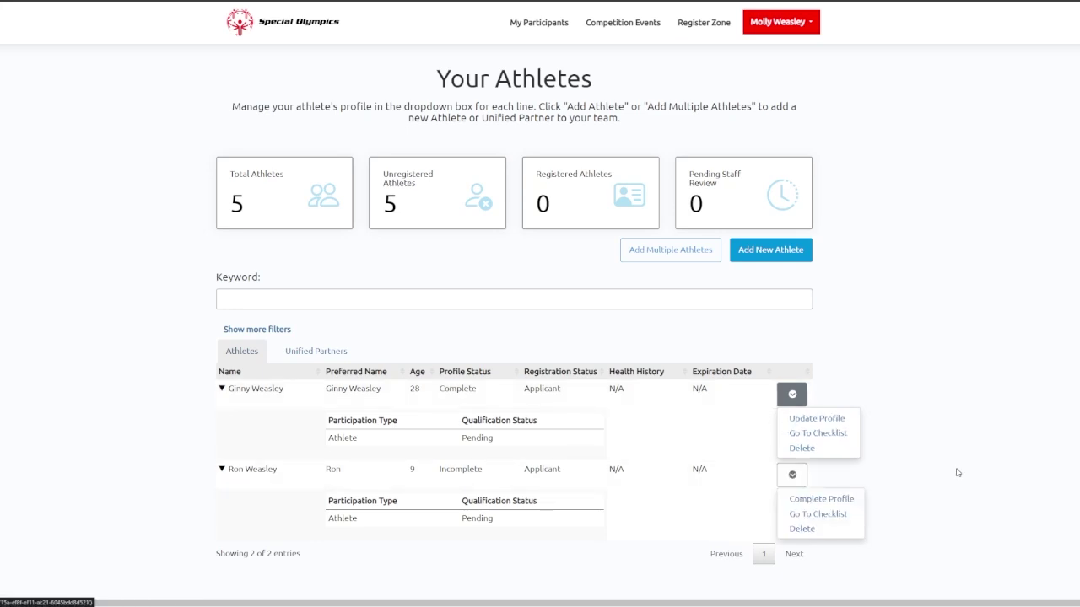
pyautogui.click(823, 498)
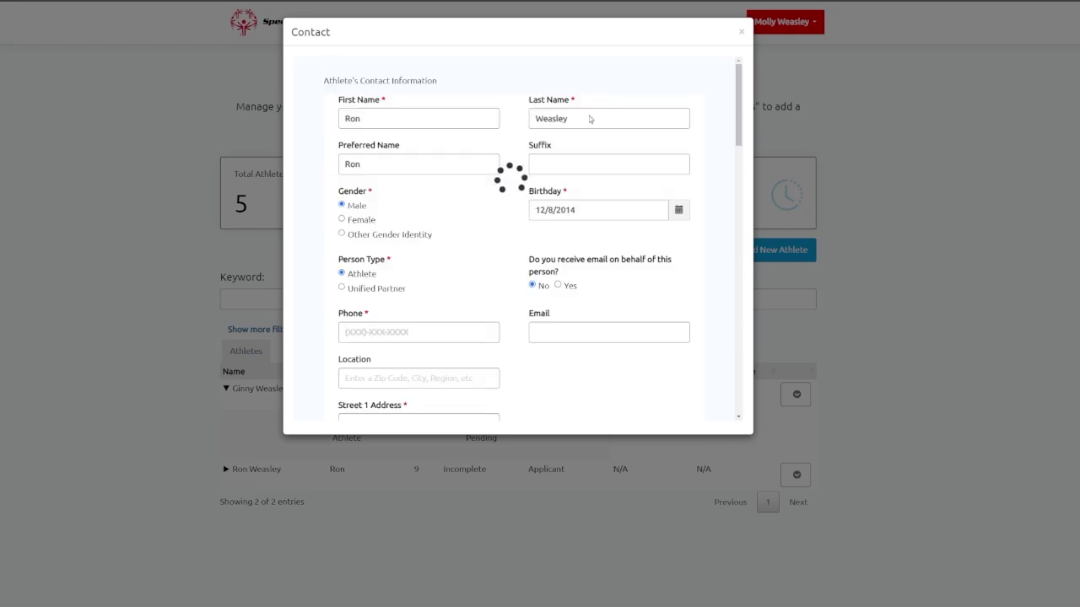
pyautogui.scroll(-5, 573, 154)
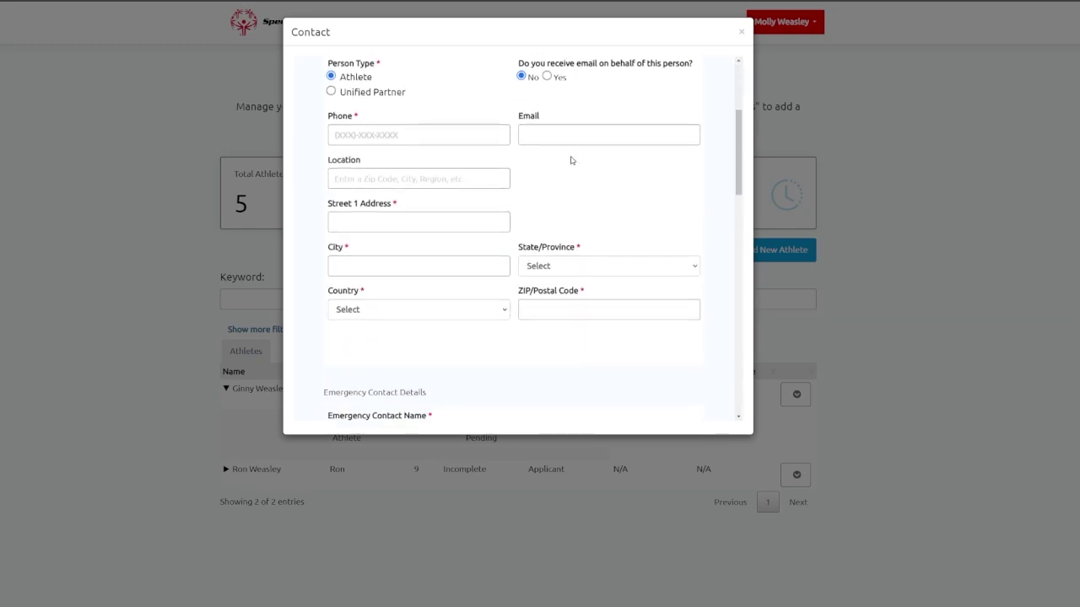
pyautogui.scroll(-10, 571, 160)
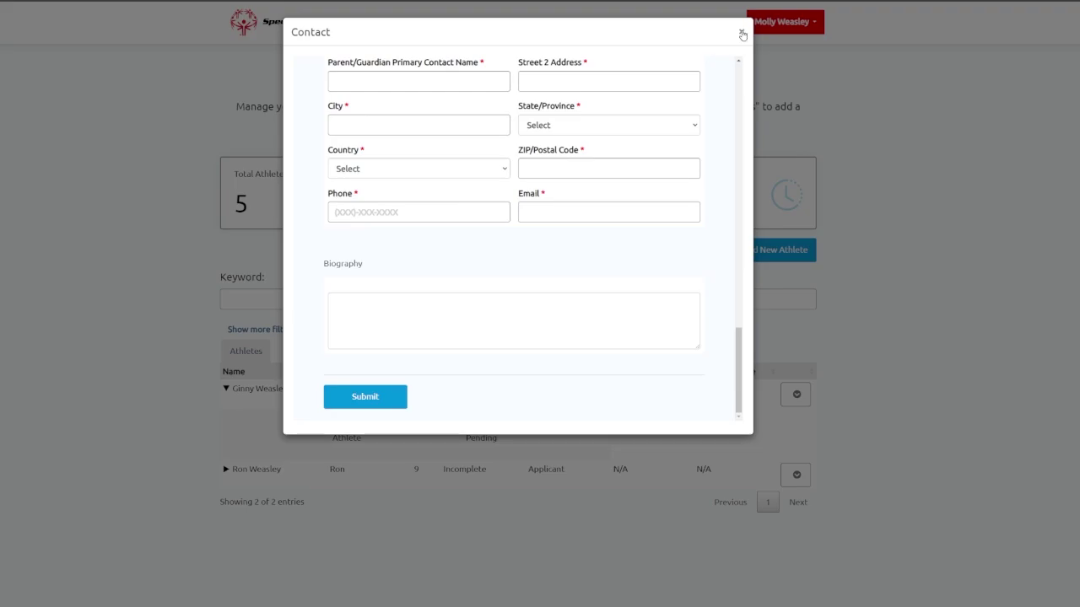
pyautogui.click(741, 32)
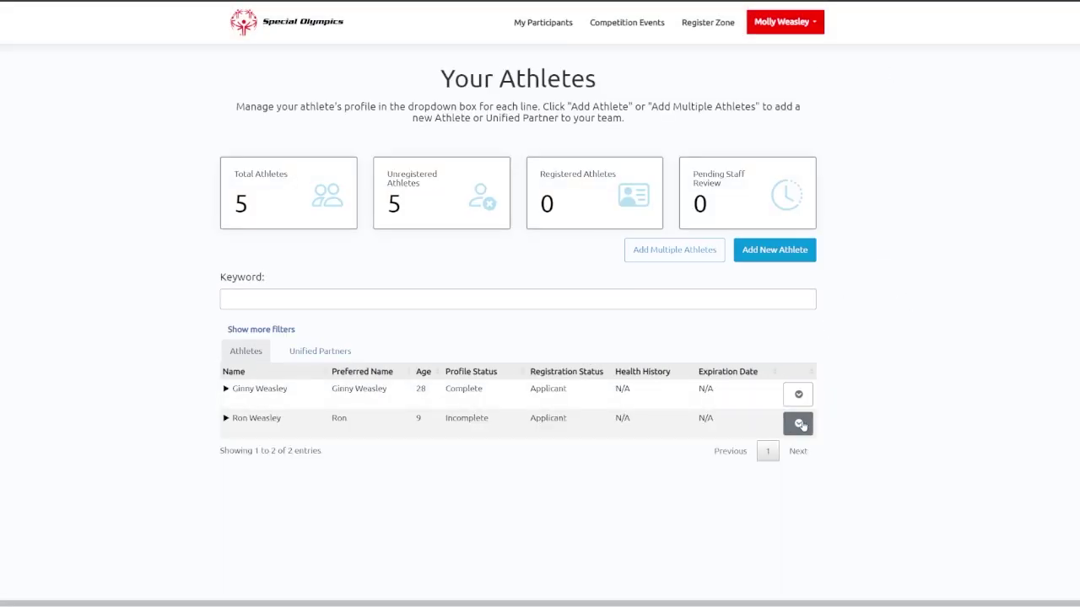
# Choose Go To Checklist from the incomplete athlete's row actions.
pyautogui.click(800, 425)
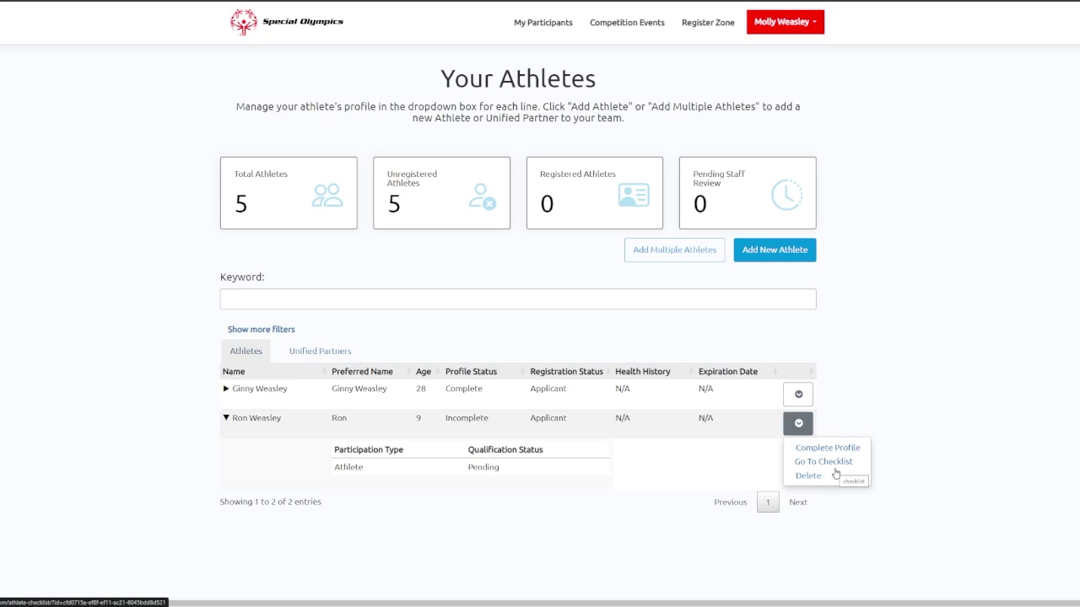
pyautogui.click(828, 463)
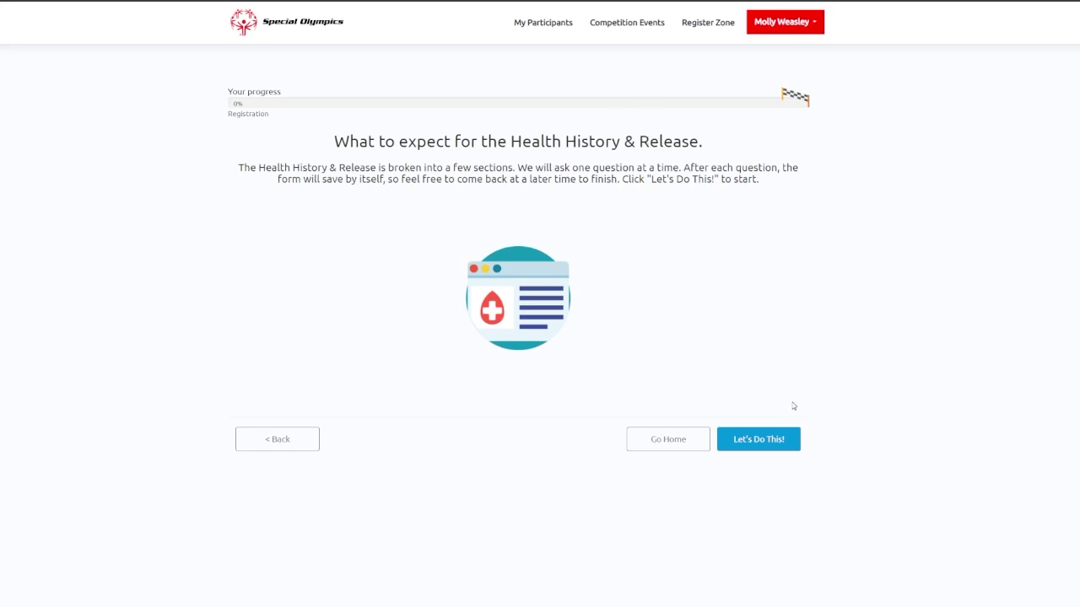
# Start the Health History form and save Parent/Guardian as the relationship type.
pyautogui.click(776, 438)
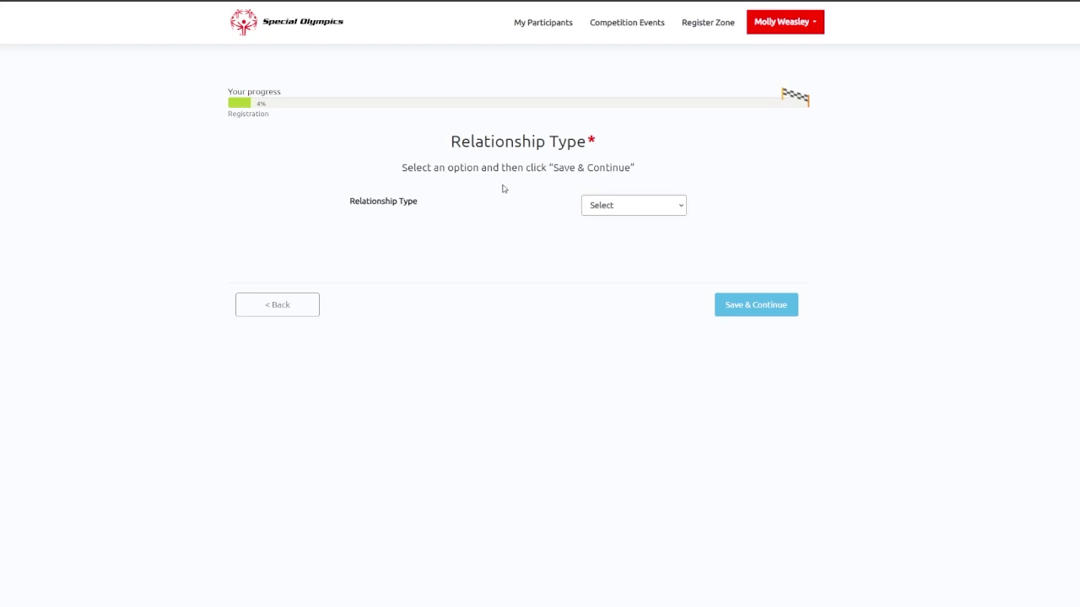
pyautogui.click(620, 211)
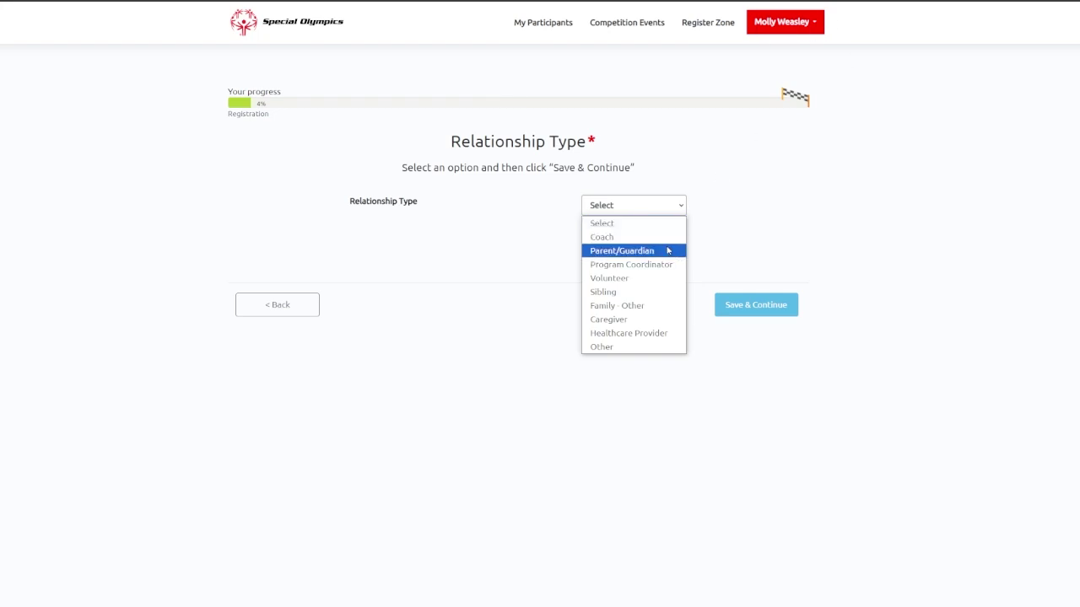
pyautogui.click(671, 251)
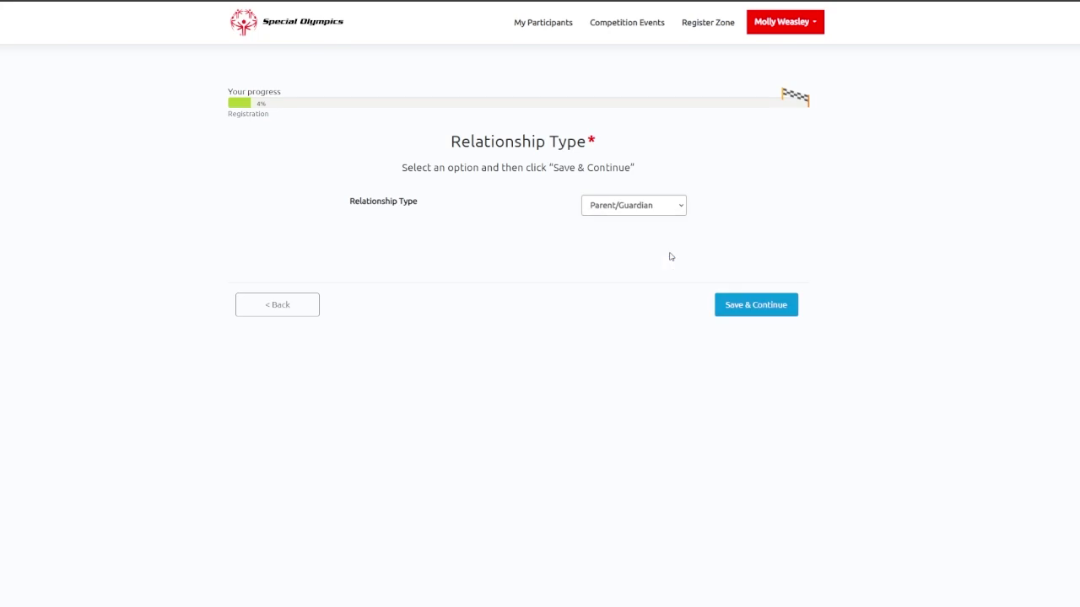
pyautogui.click(741, 312)
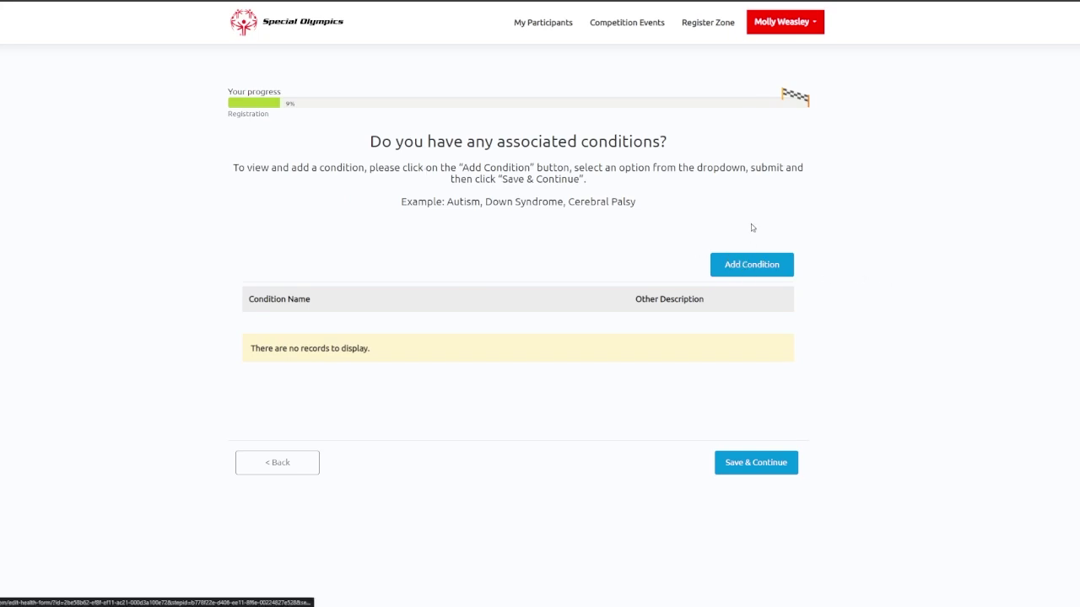
# Save the condition, mobility, lifestyle, communication and medical device pages with nothing added.
pyautogui.click(745, 274)
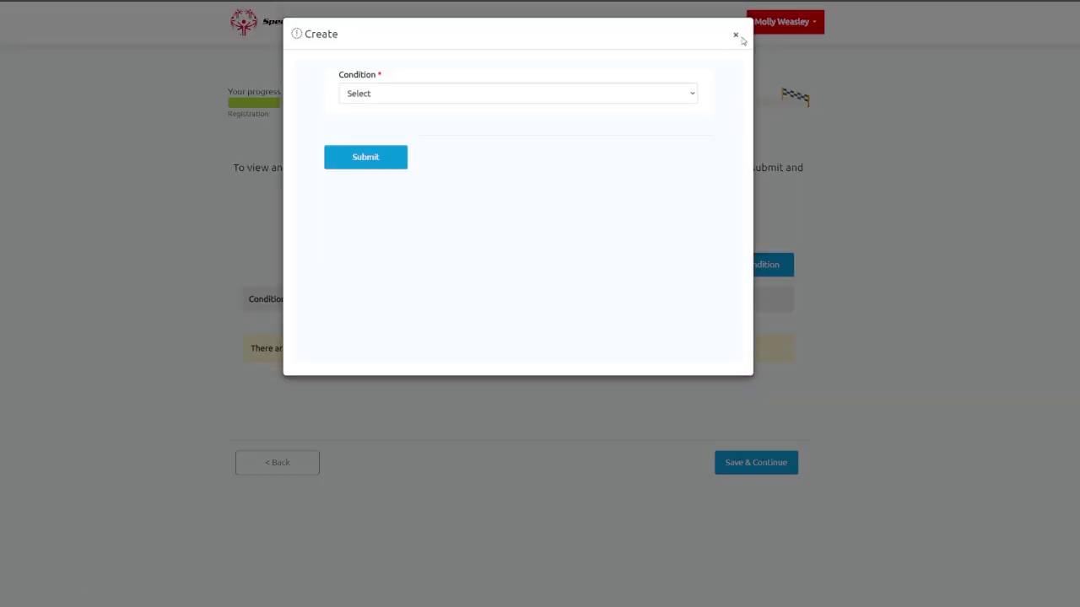
pyautogui.click(737, 35)
pyautogui.click(765, 462)
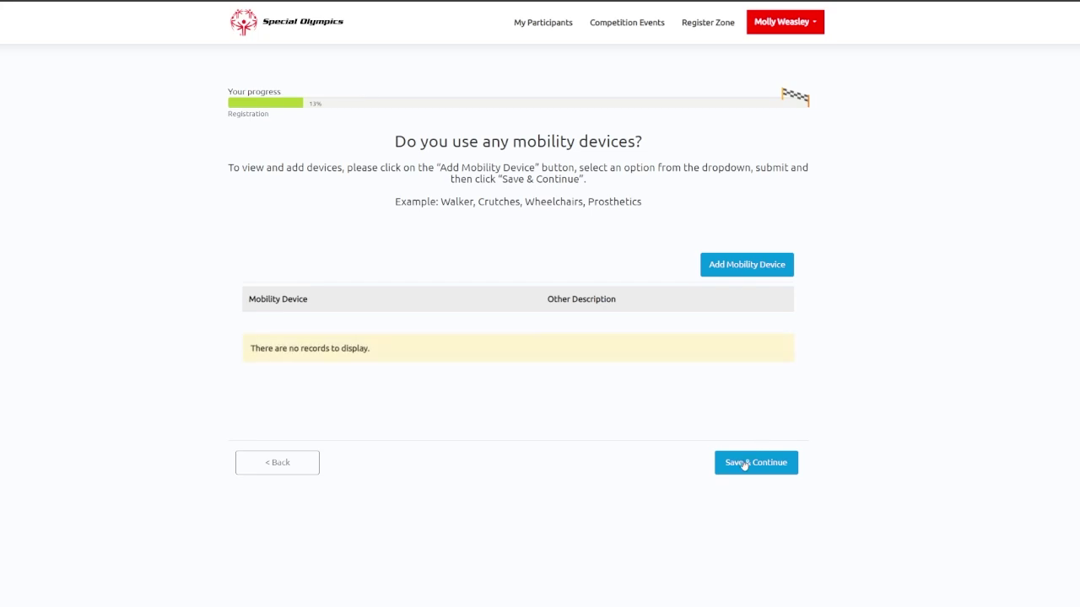
pyautogui.click(754, 464)
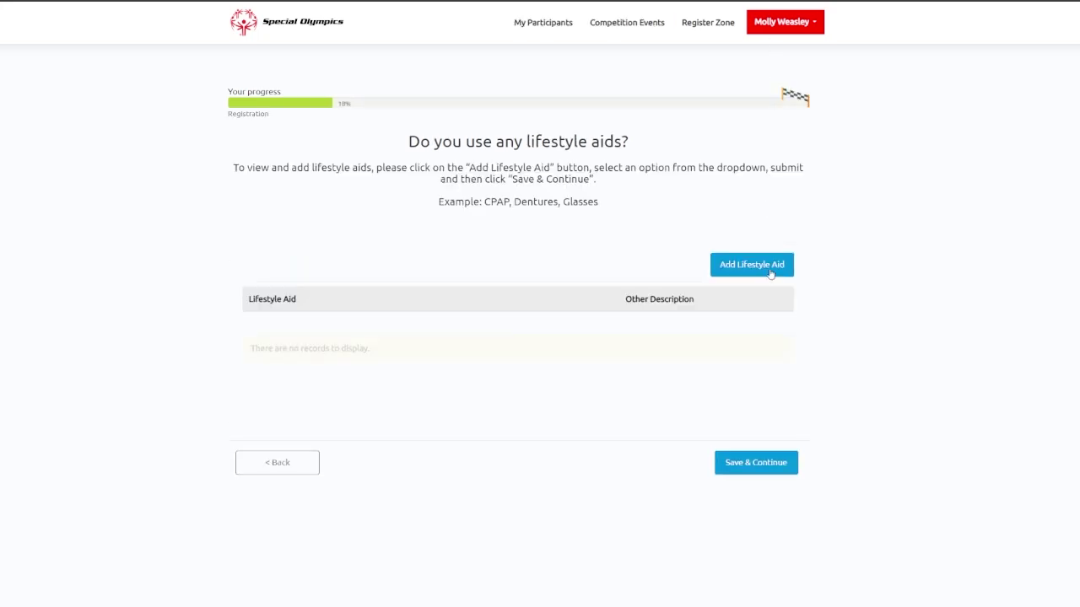
pyautogui.click(767, 470)
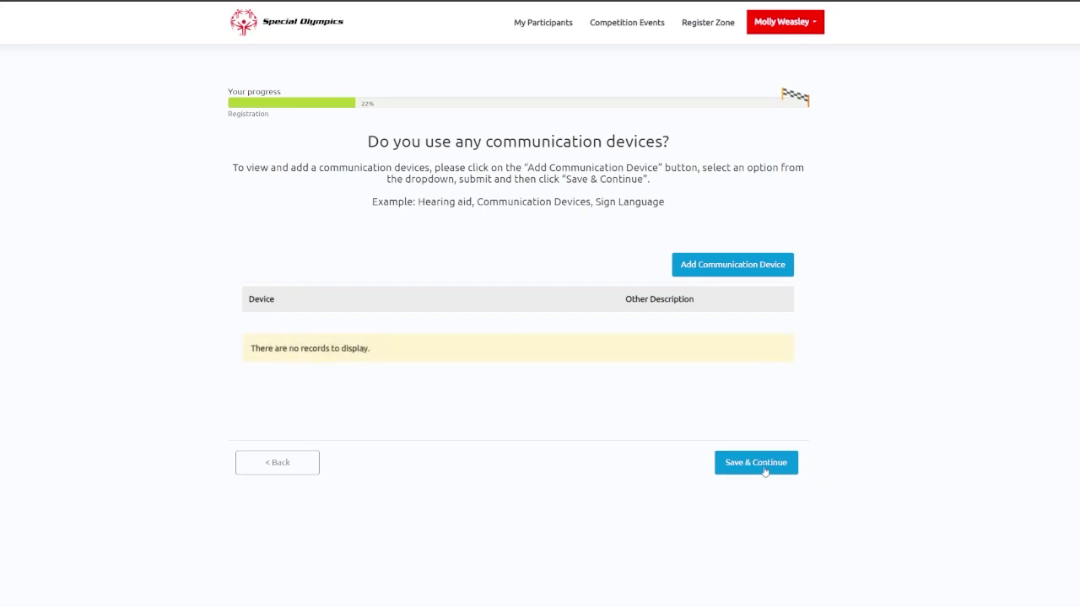
pyautogui.click(765, 471)
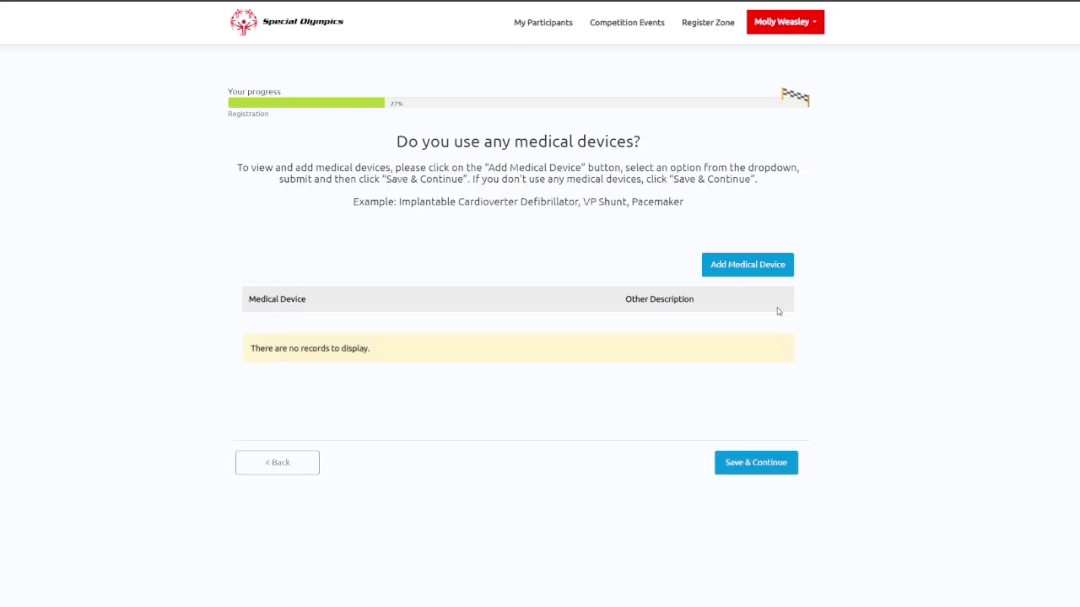
pyautogui.click(762, 469)
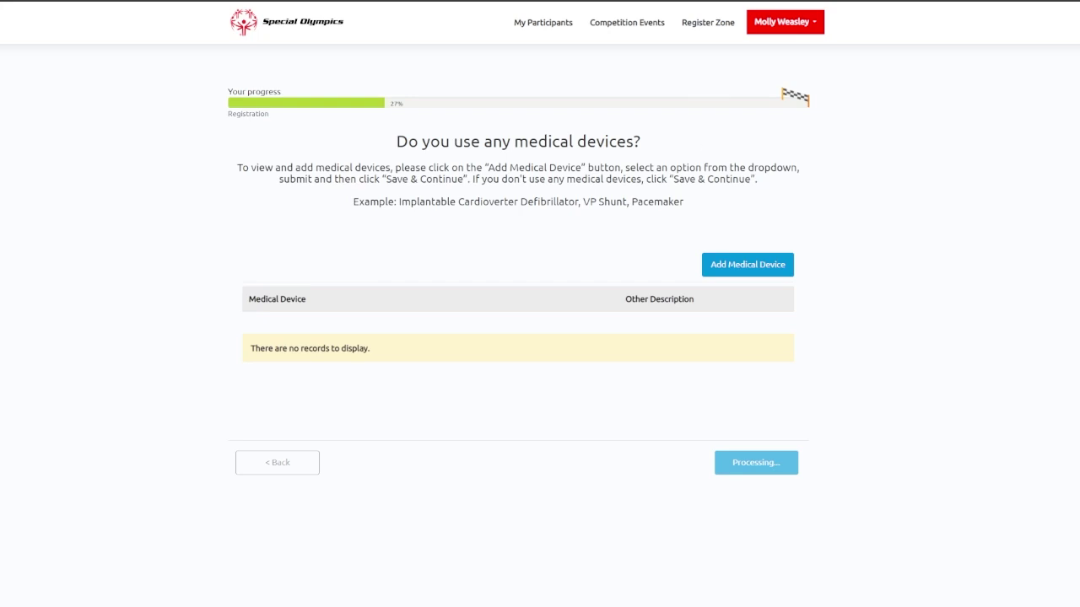
# Answer No to dietary requirements and to other assistive devices, saving each page.
pyautogui.click(489, 211)
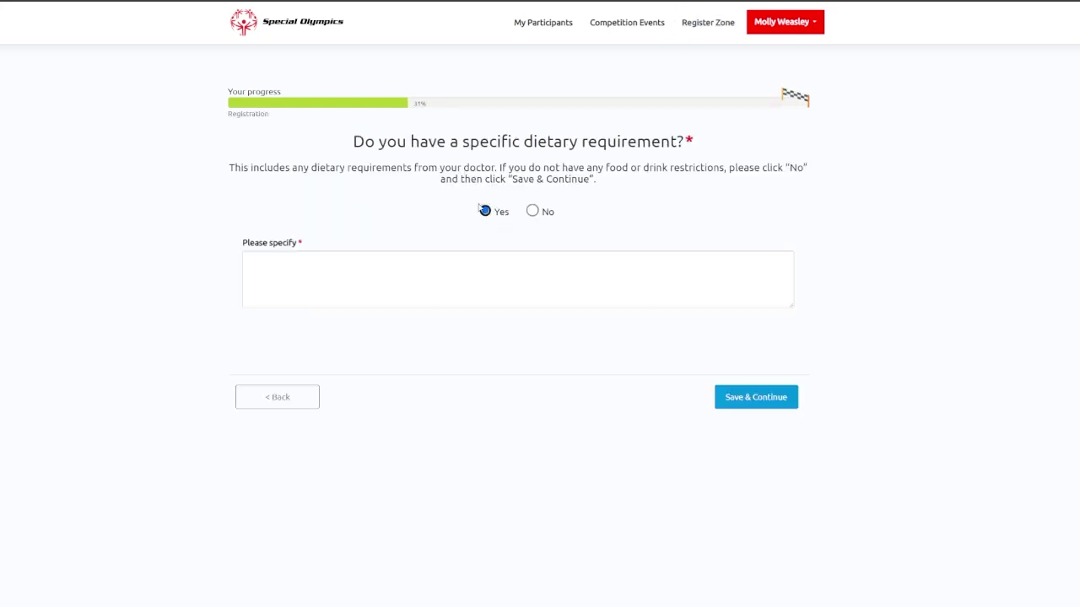
pyautogui.click(400, 280)
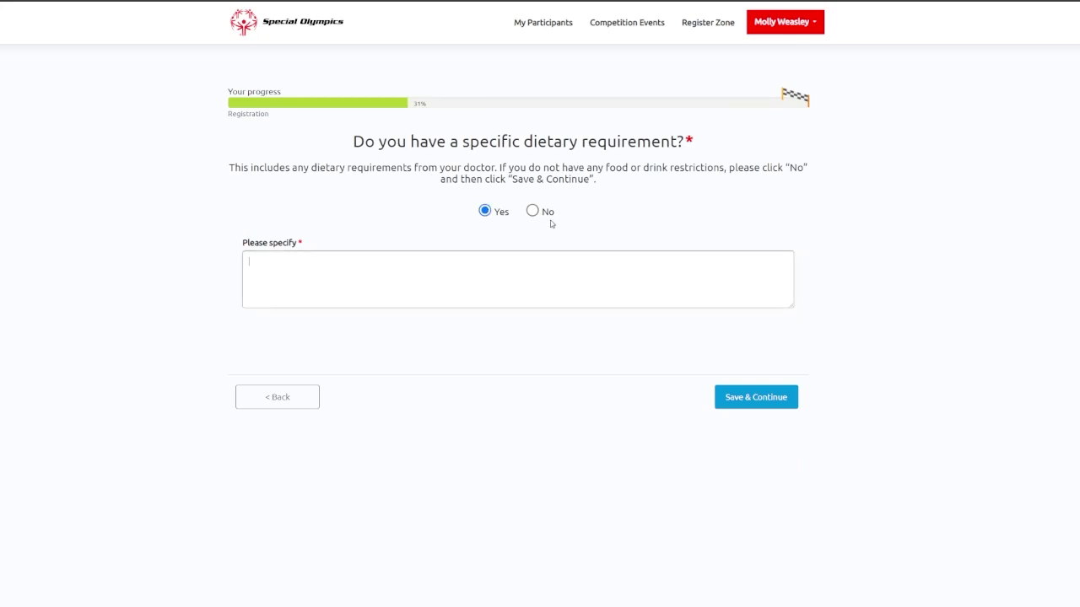
pyautogui.click(532, 211)
pyautogui.click(731, 308)
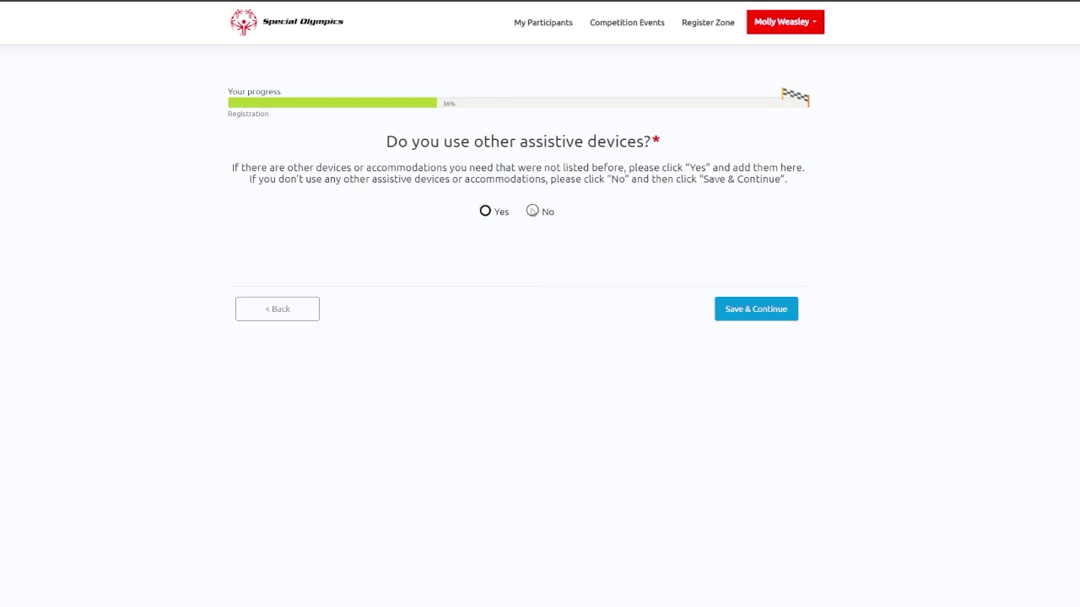
pyautogui.click(532, 211)
pyautogui.click(753, 319)
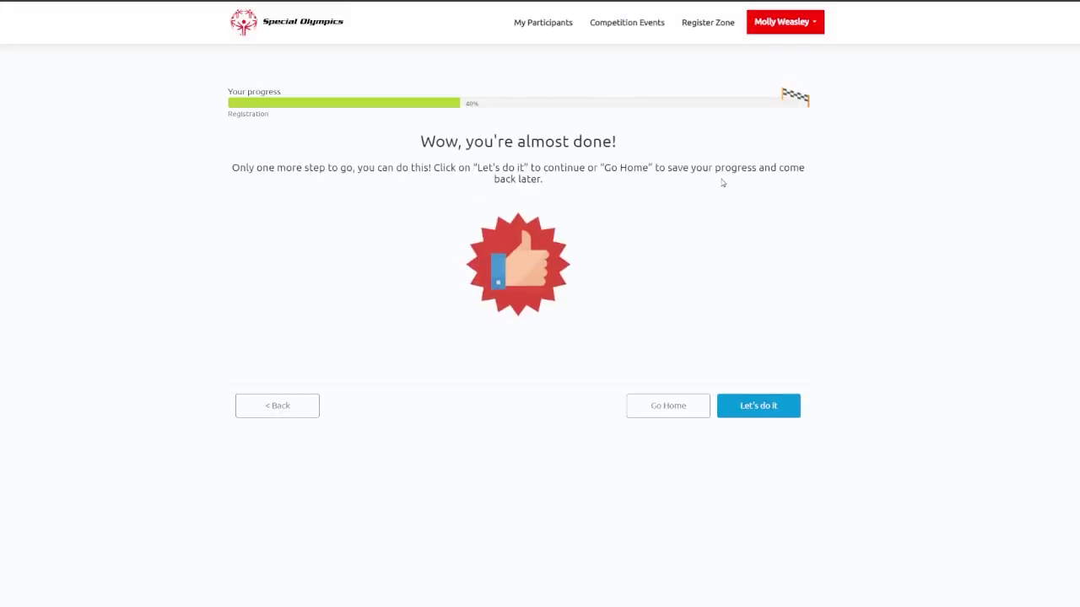
# Answer the heart, asthma, diabetes, vision, hearing, bleeding and sickle cell questions and save.
pyautogui.click(776, 412)
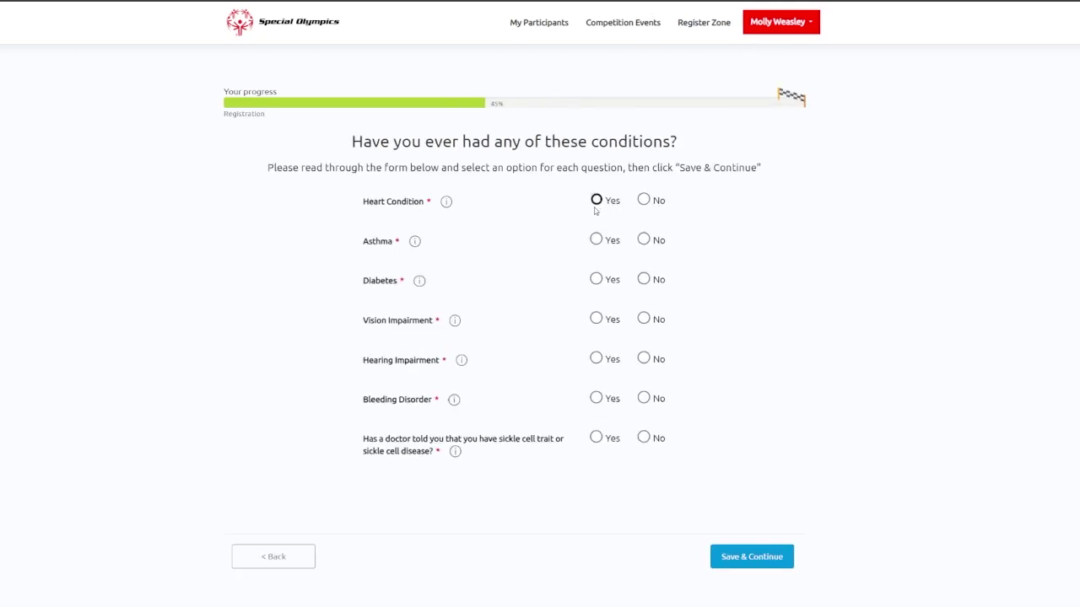
pyautogui.click(596, 203)
pyautogui.click(596, 242)
pyautogui.click(597, 279)
pyautogui.click(596, 319)
pyautogui.click(596, 359)
pyautogui.click(597, 398)
pyautogui.click(596, 438)
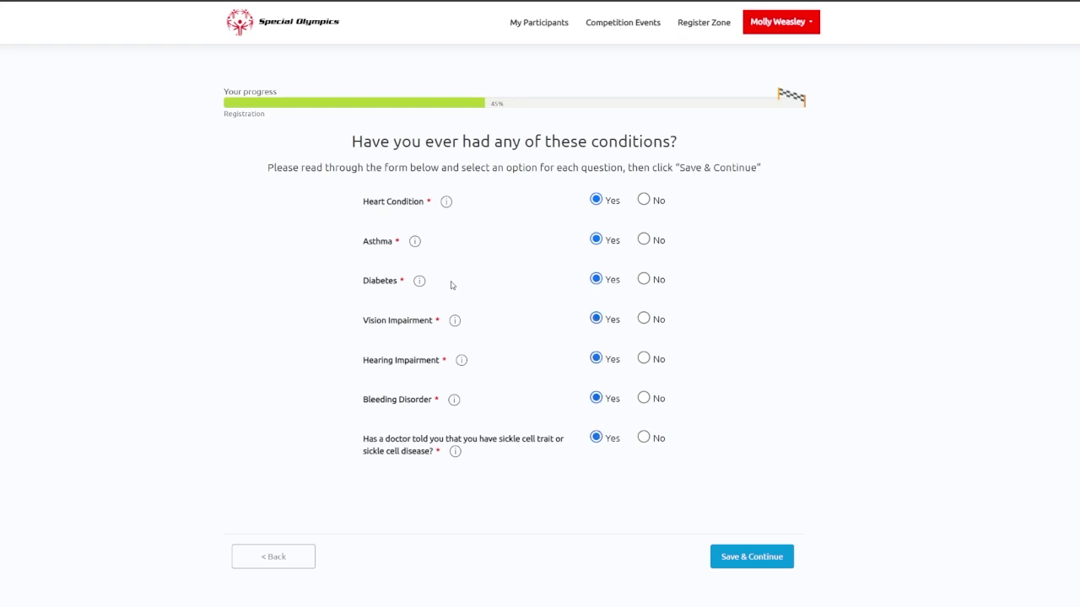
pyautogui.moveTo(421, 281)
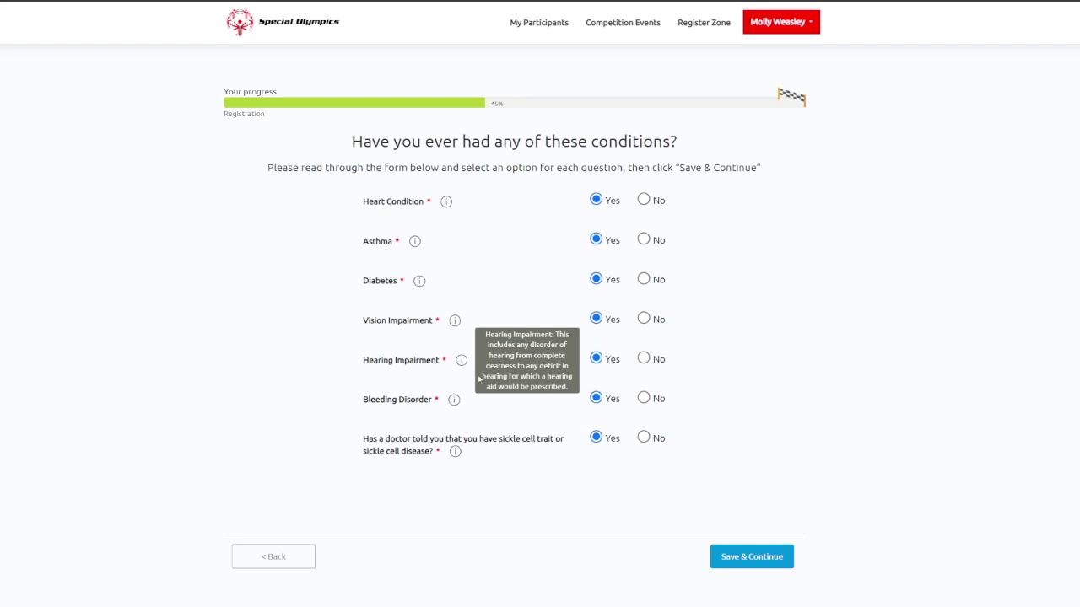
pyautogui.click(724, 556)
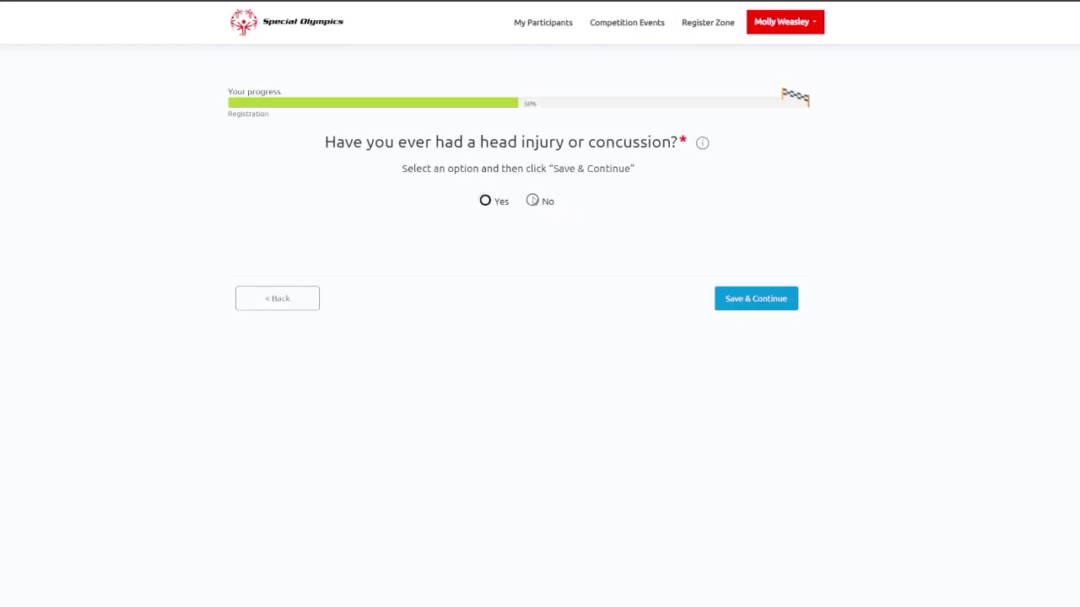
# Answer No to the head injury, EpiPen allergy and sports limitation questions.
pyautogui.click(487, 203)
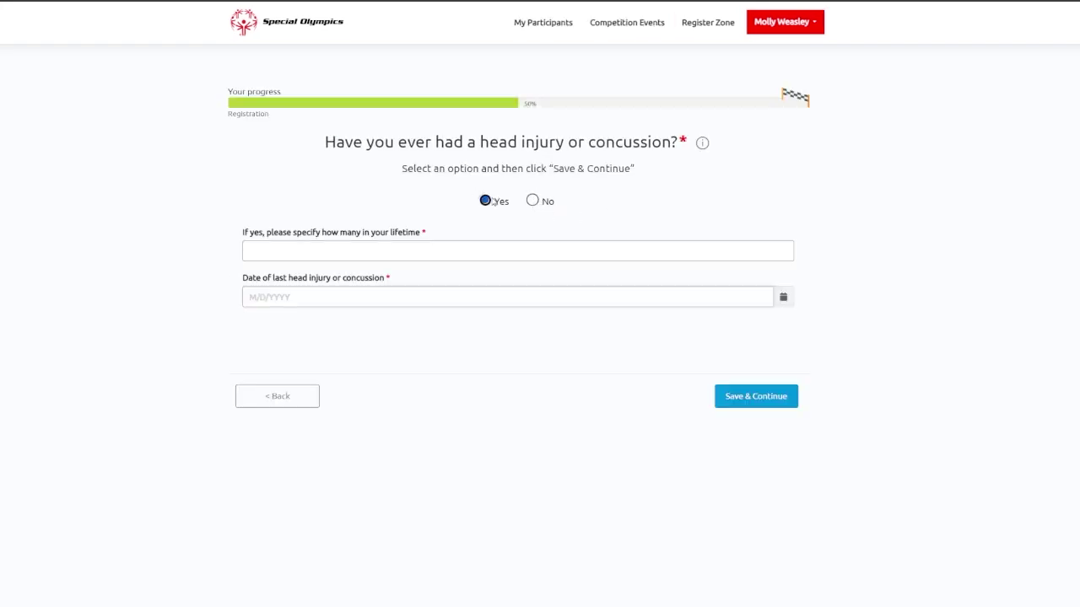
pyautogui.click(532, 200)
pyautogui.click(754, 298)
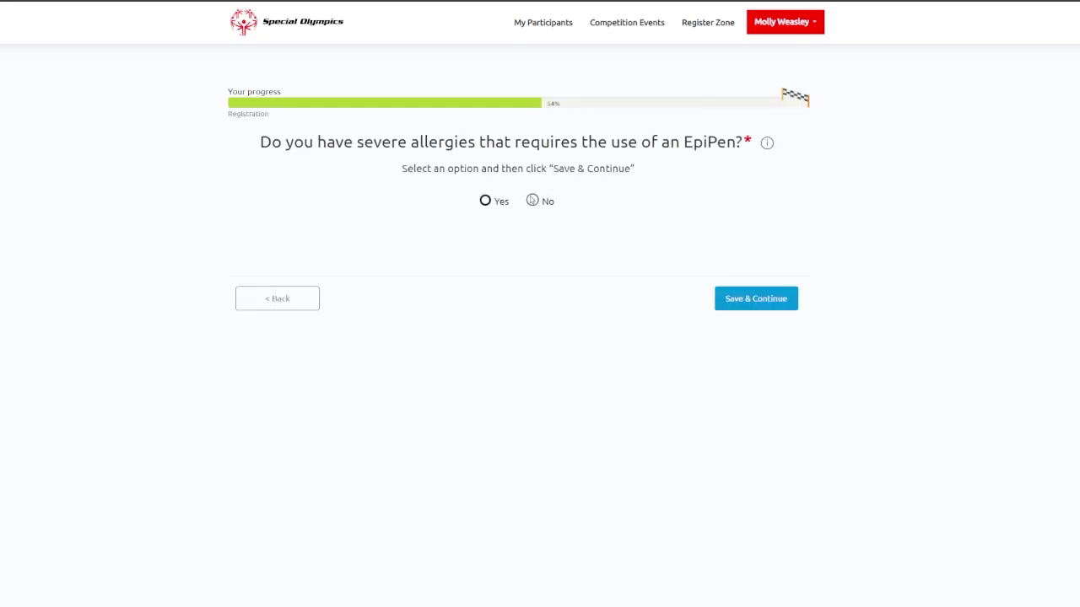
pyautogui.click(533, 201)
pyautogui.click(755, 299)
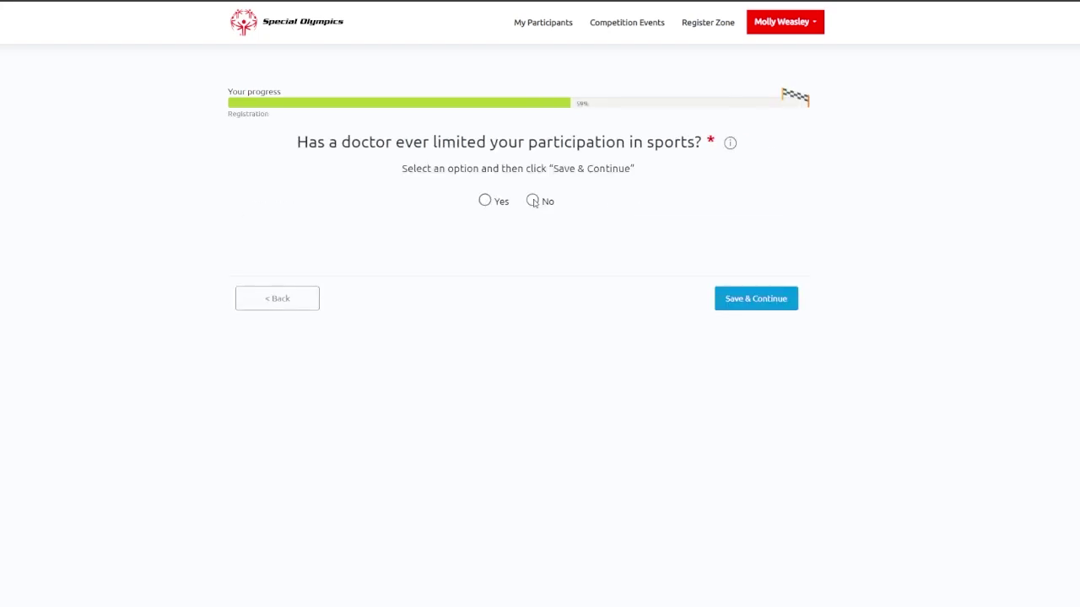
pyautogui.click(532, 201)
pyautogui.click(762, 299)
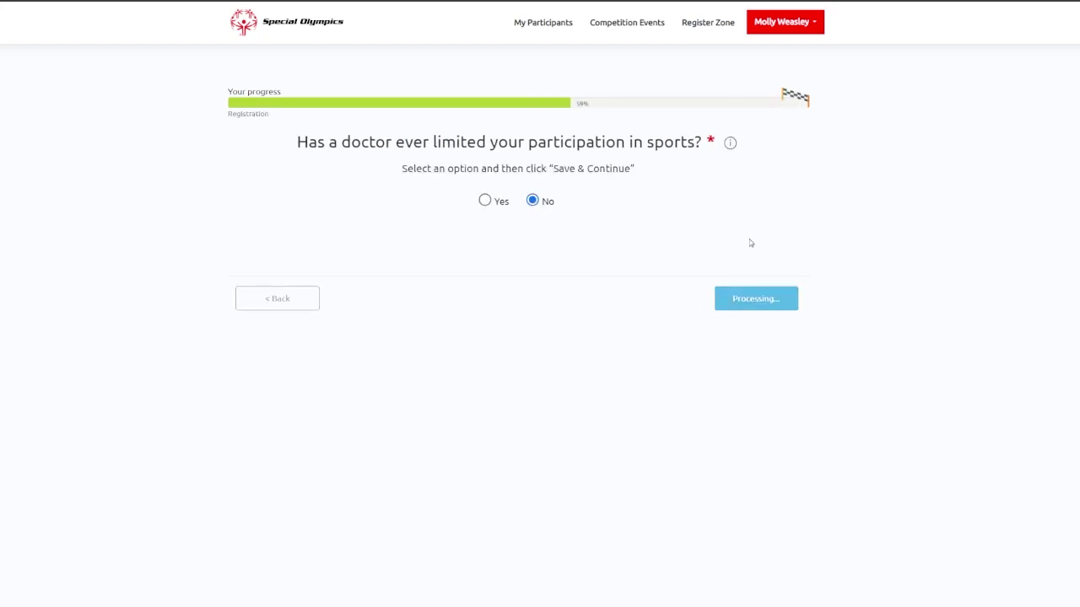
# Answer No to epilepsy and behavioral health, and continue with no treatments listed.
pyautogui.click(503, 202)
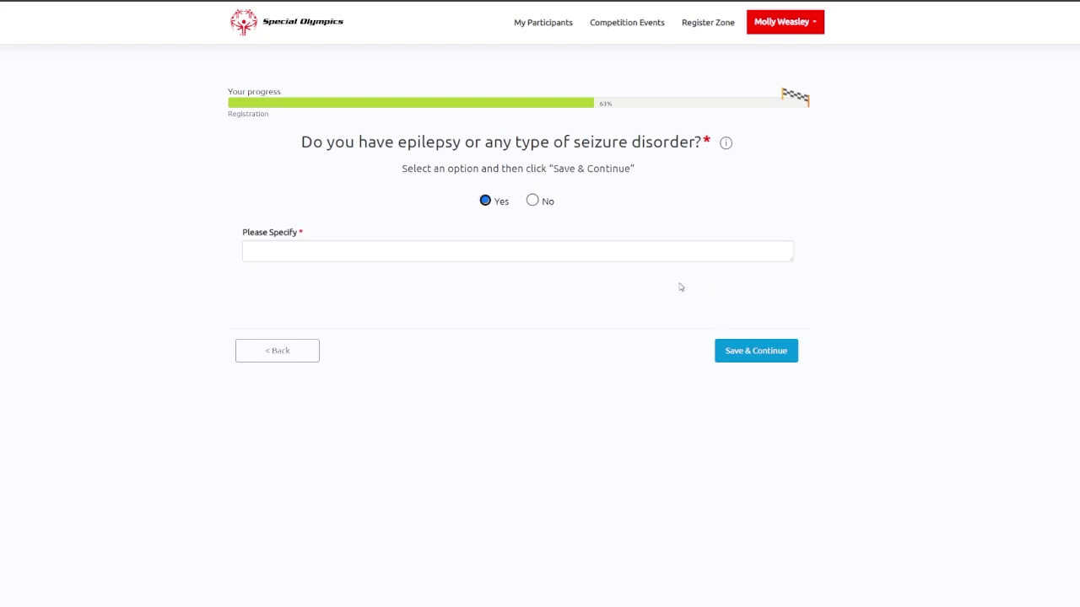
pyautogui.click(532, 201)
pyautogui.click(763, 297)
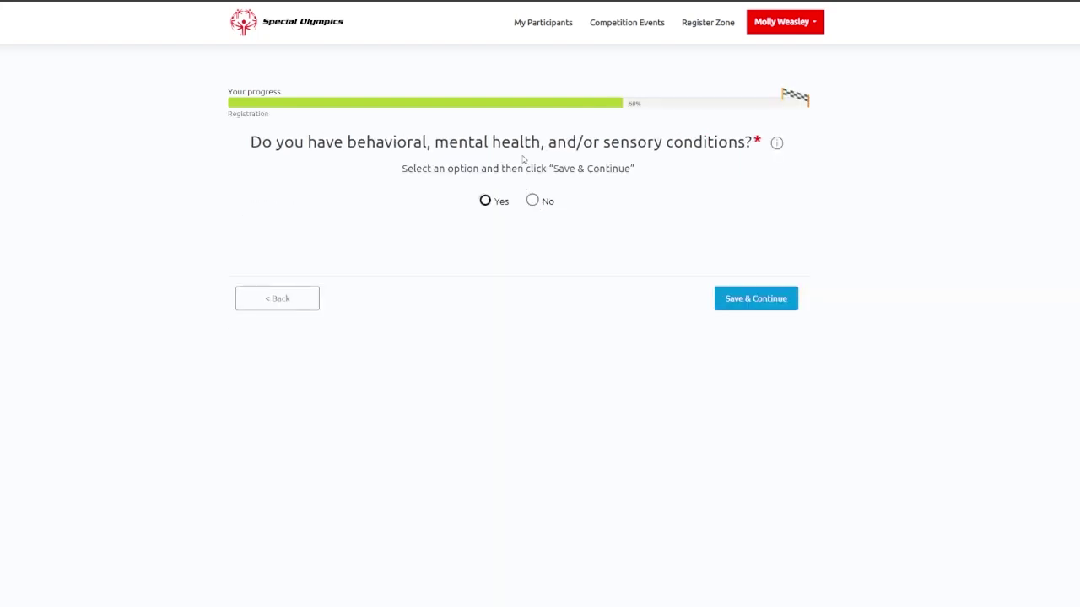
pyautogui.click(532, 200)
pyautogui.click(749, 294)
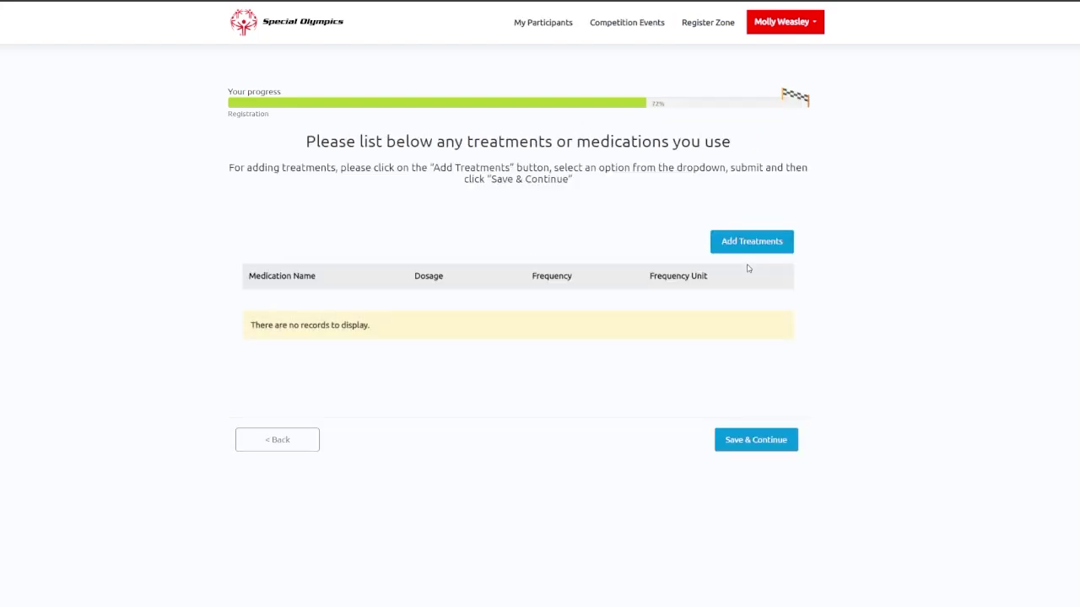
pyautogui.click(781, 444)
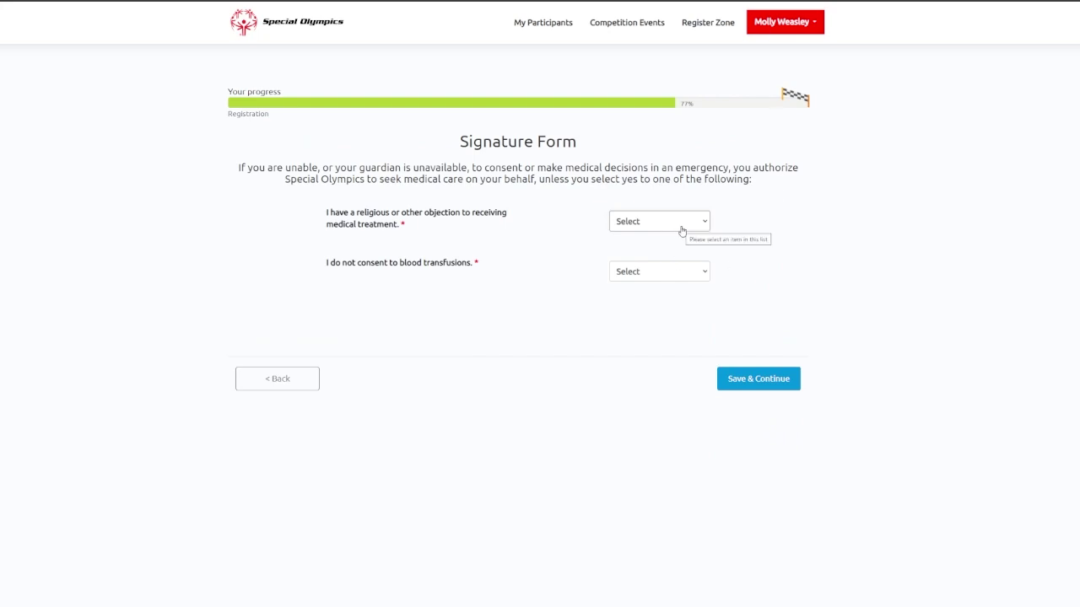
# Set the Signature Form to No objection and Yes to refusing transfusions, then opt into research studies.
pyautogui.click(682, 226)
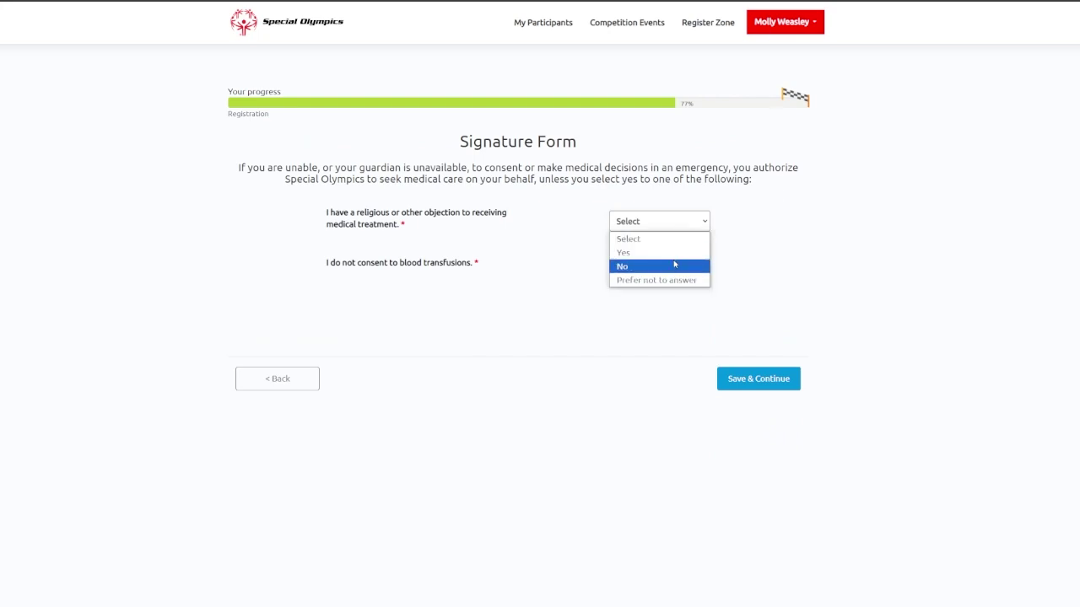
pyautogui.click(674, 265)
pyautogui.click(674, 270)
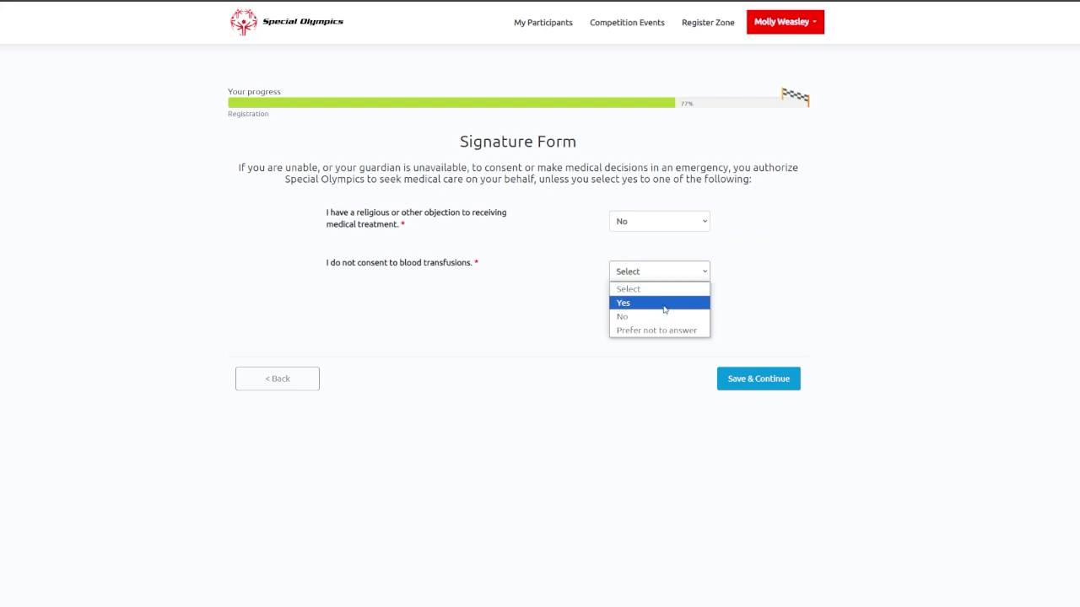
pyautogui.click(664, 303)
pyautogui.click(760, 379)
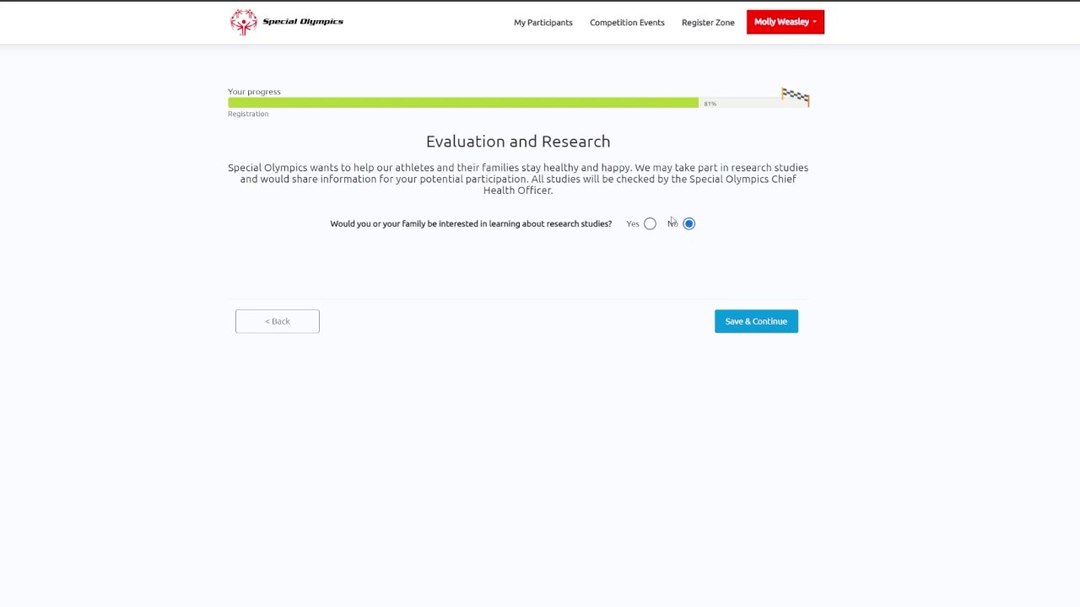
pyautogui.click(650, 225)
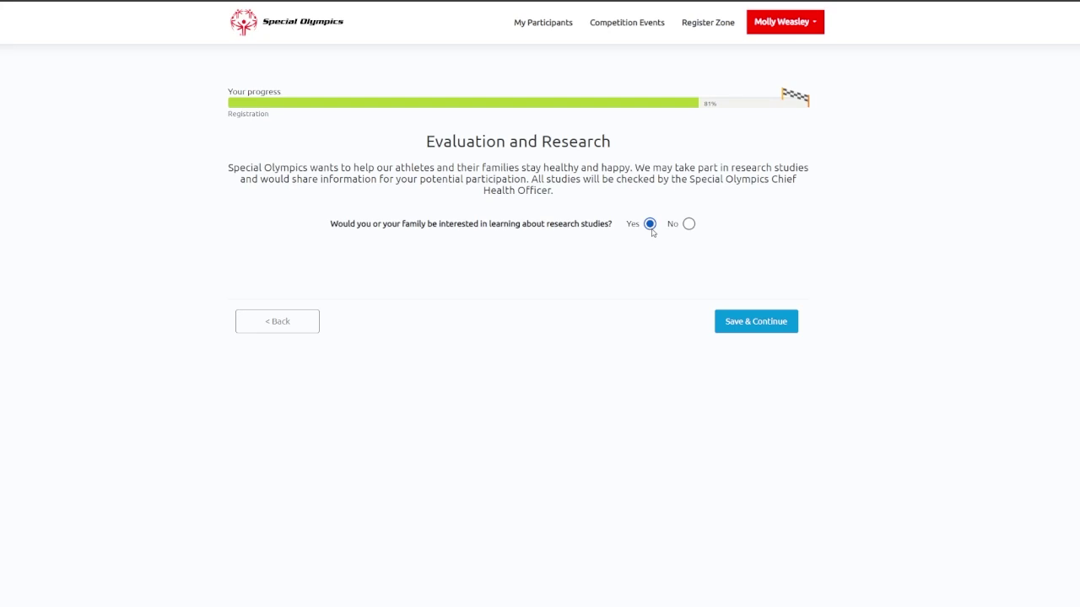
pyautogui.click(766, 327)
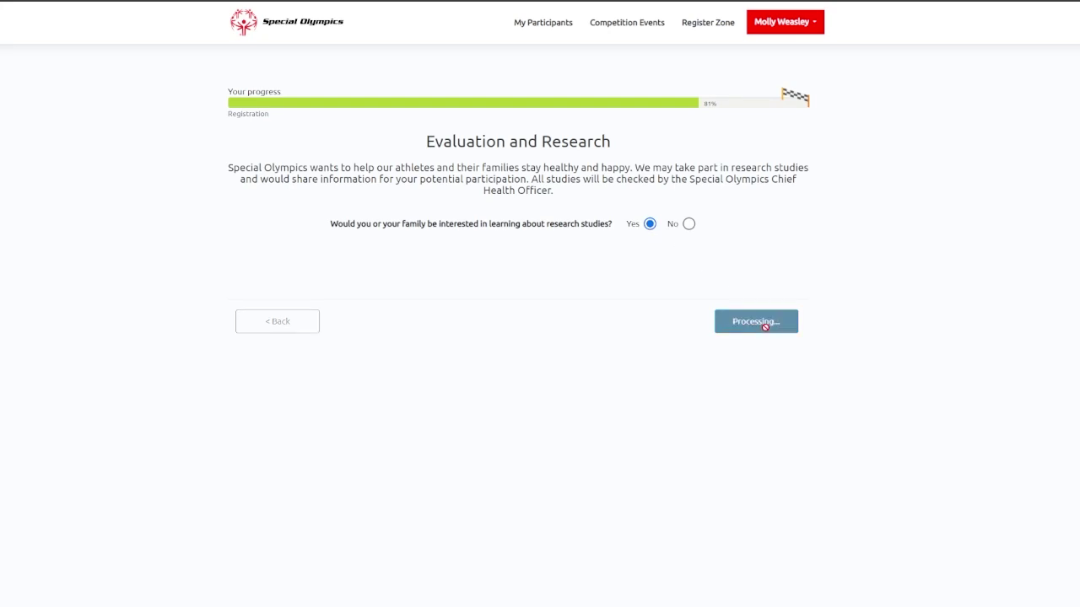
# Scroll through the health history review page and save it to reach the signing page.
pyautogui.scroll(-4, 765, 328)
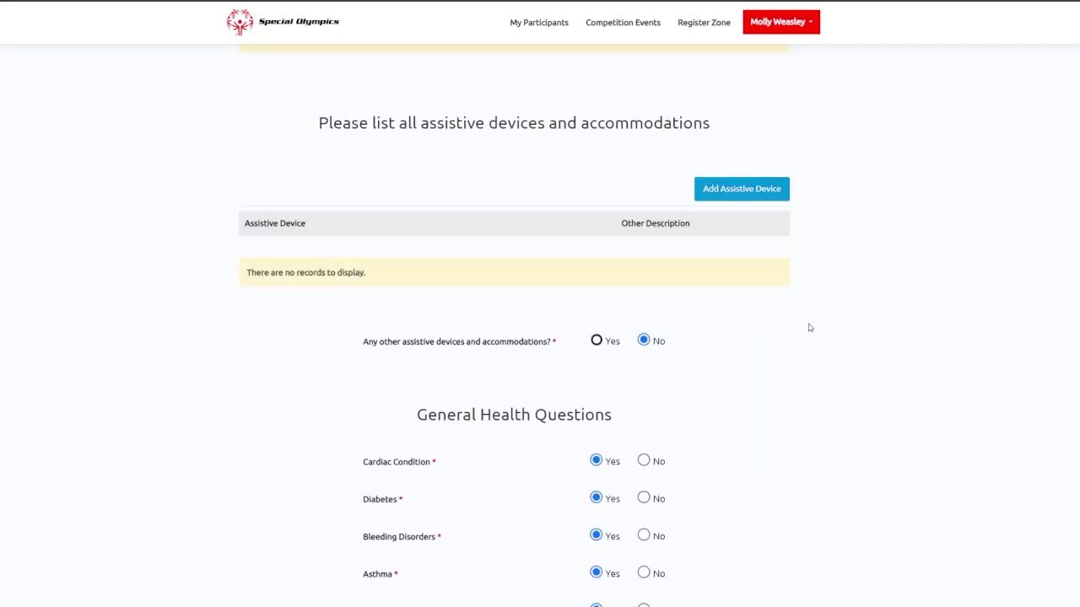
pyautogui.scroll(4, 810, 328)
pyautogui.scroll(-1, 731, 211)
pyautogui.scroll(2, 733, 203)
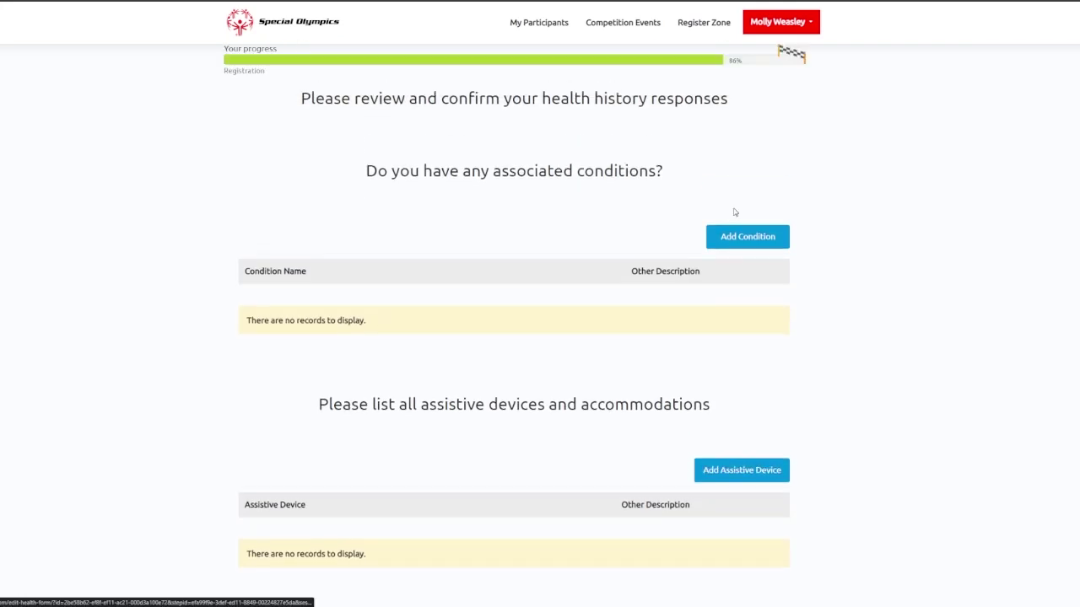
pyautogui.scroll(-5, 716, 161)
pyautogui.scroll(-8, 708, 167)
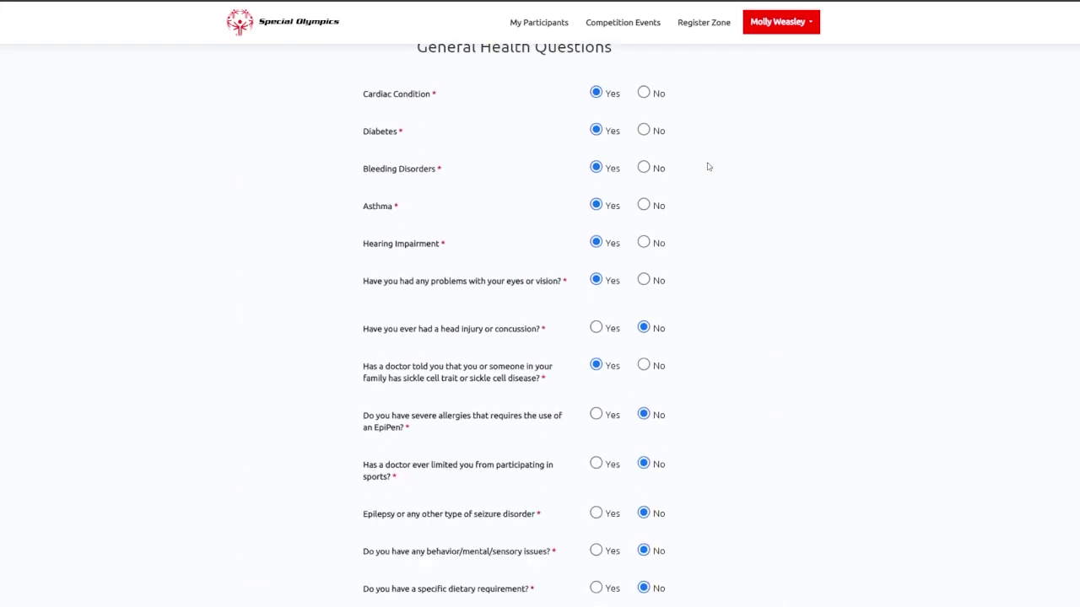
pyautogui.scroll(-5, 708, 169)
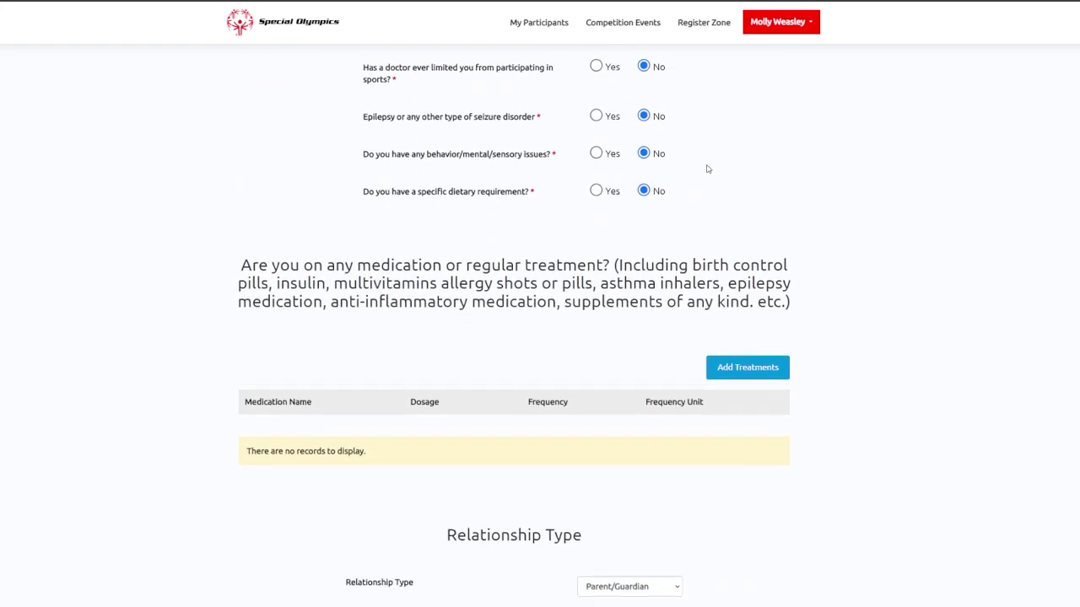
pyautogui.scroll(-2, 707, 169)
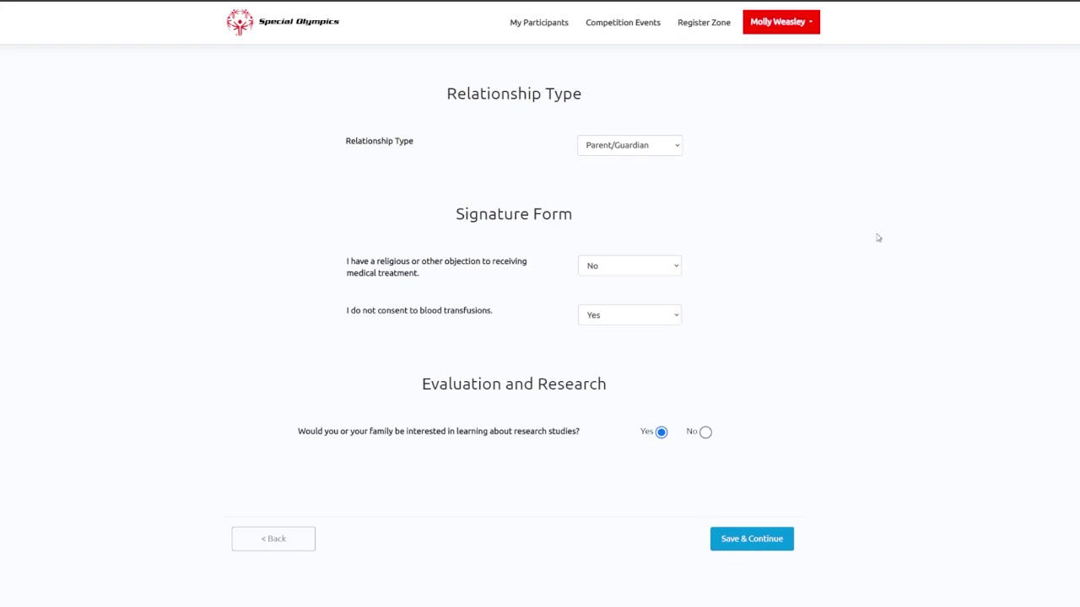
pyautogui.click(774, 544)
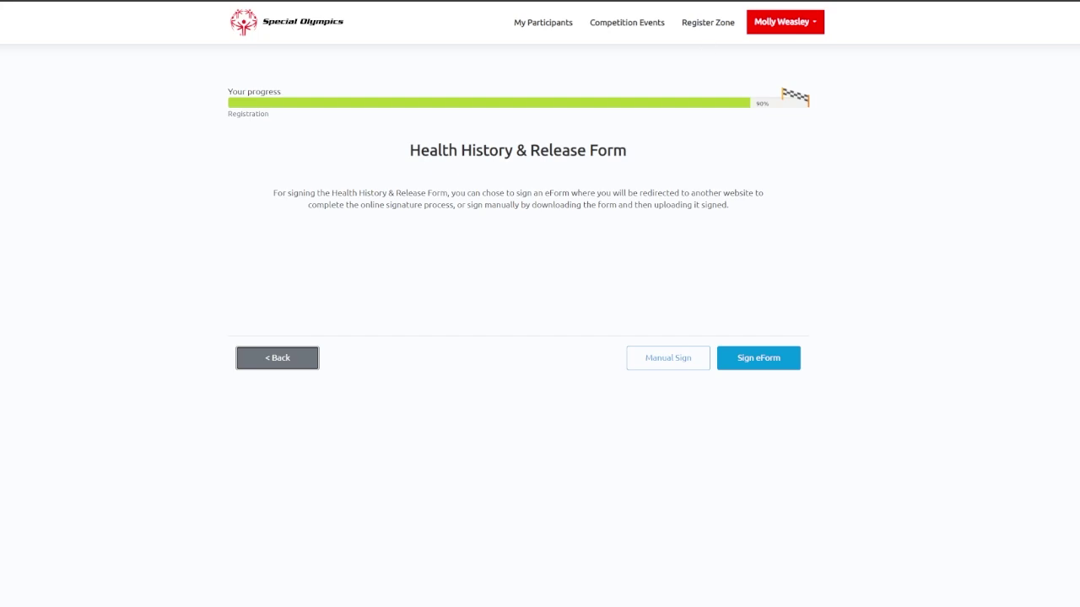
# Preview Manual Sign's form download, go back, and choose Sign eForm instead.
pyautogui.click(680, 364)
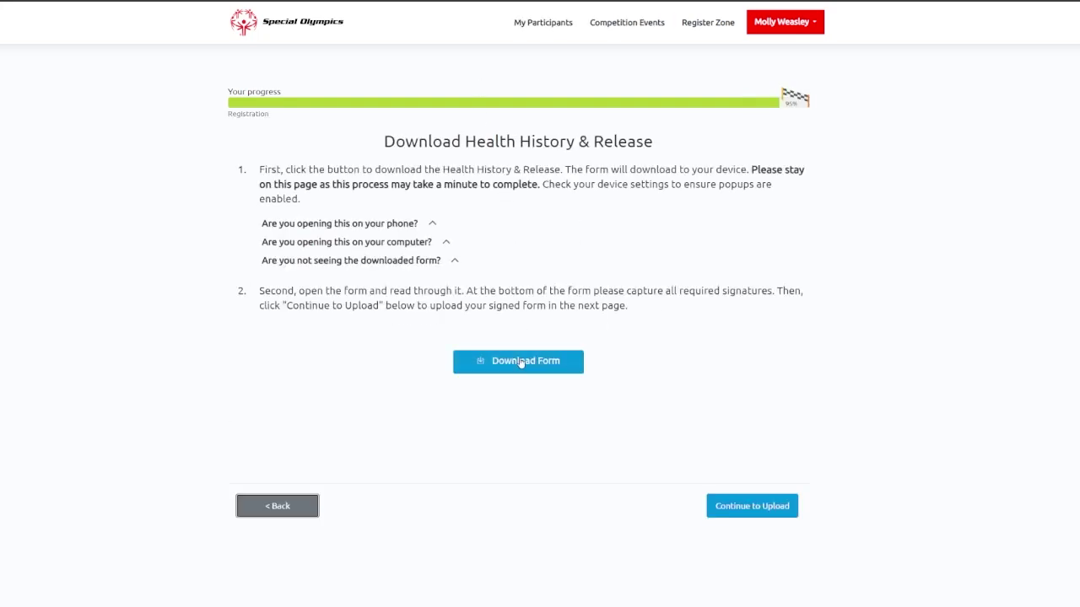
pyautogui.click(521, 362)
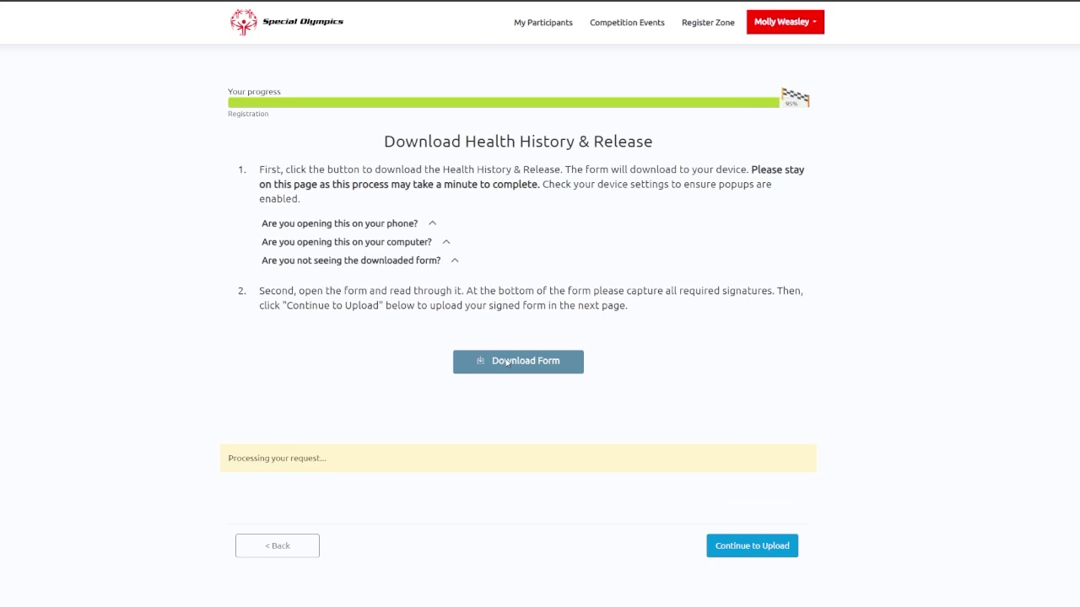
pyautogui.click(279, 546)
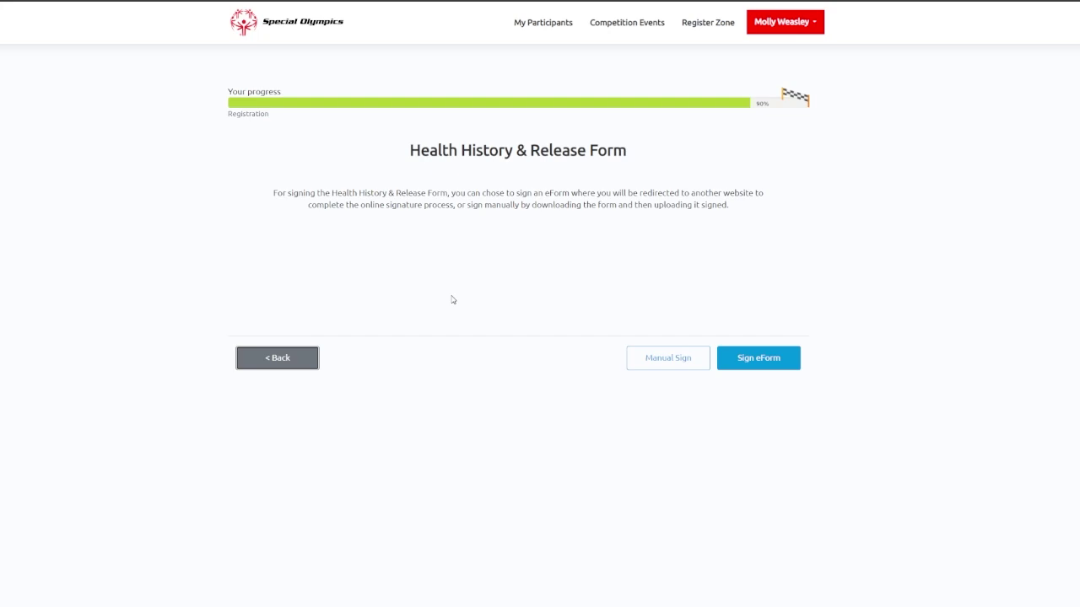
pyautogui.click(767, 361)
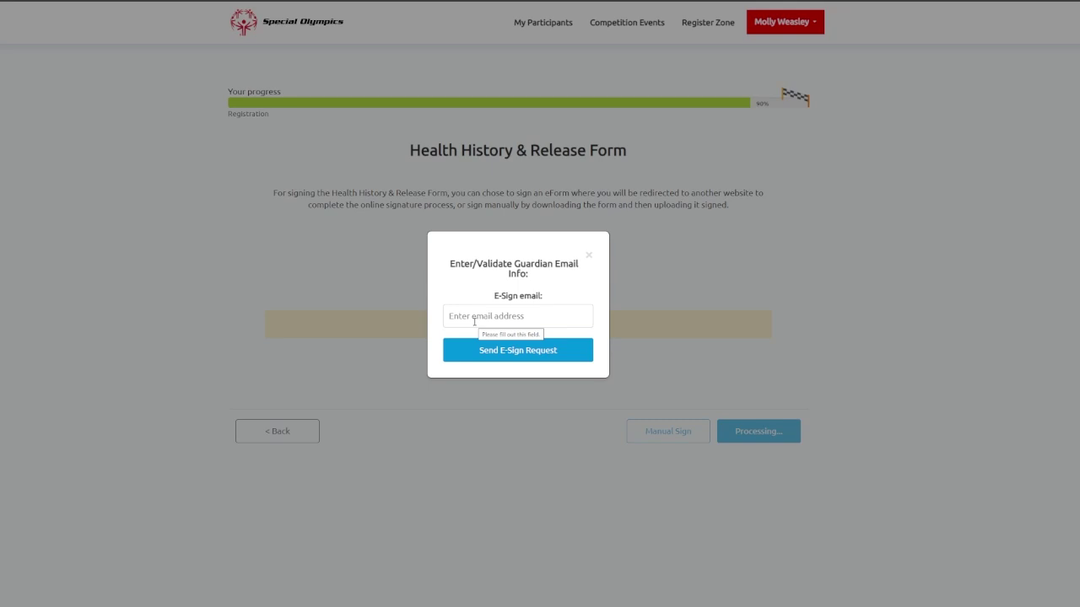
# Enter the guardian's e-mail address in the E-Sign field and send the e-sign request.
pyautogui.click(474, 322)
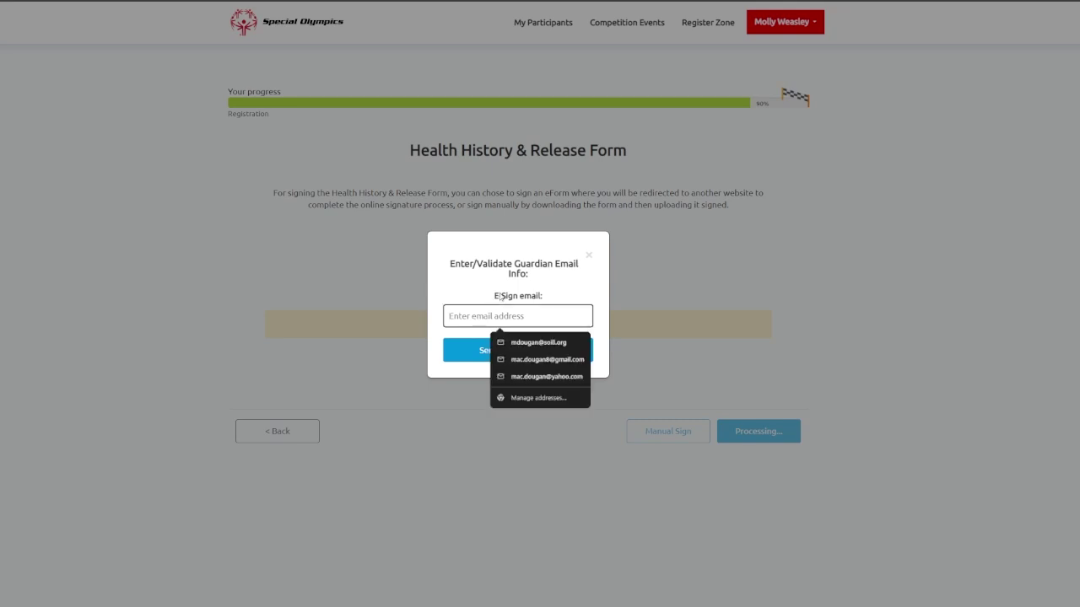
pyautogui.click(503, 312)
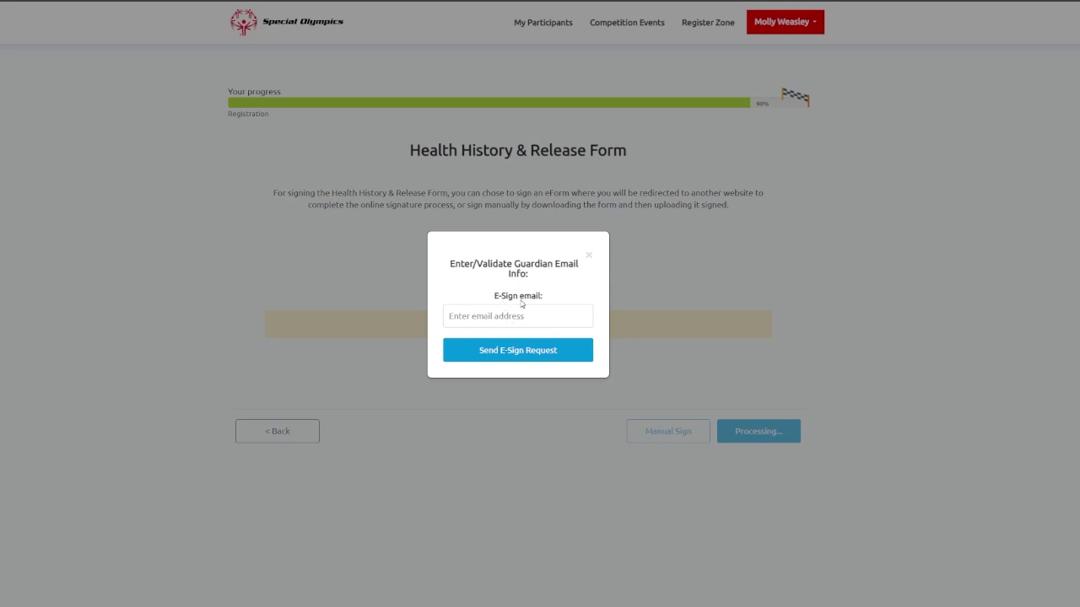
pyautogui.click(521, 318)
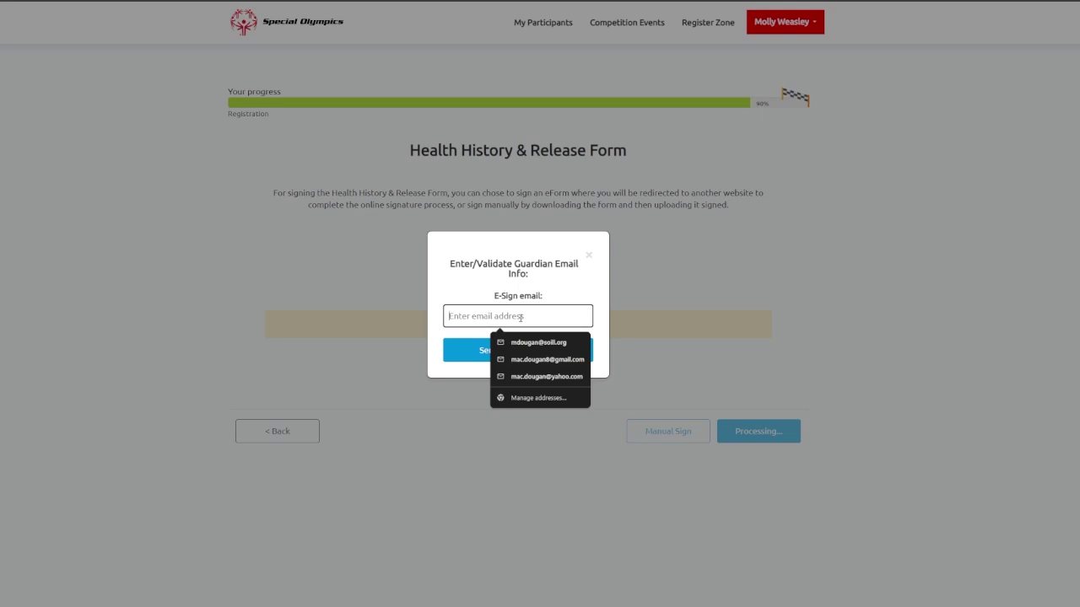
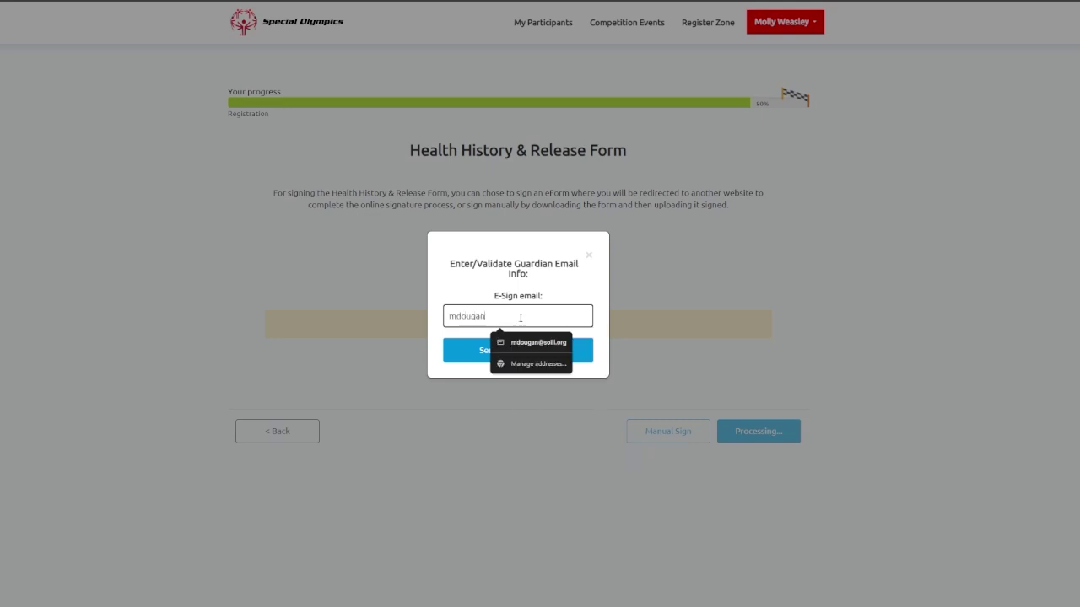
pyautogui.click(531, 278)
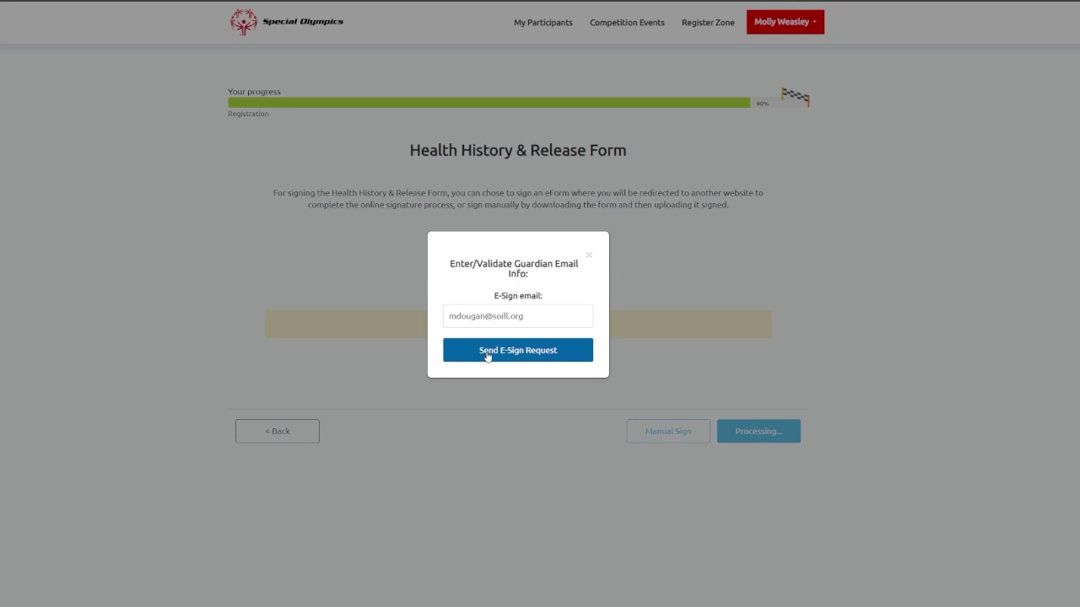
pyautogui.click(512, 355)
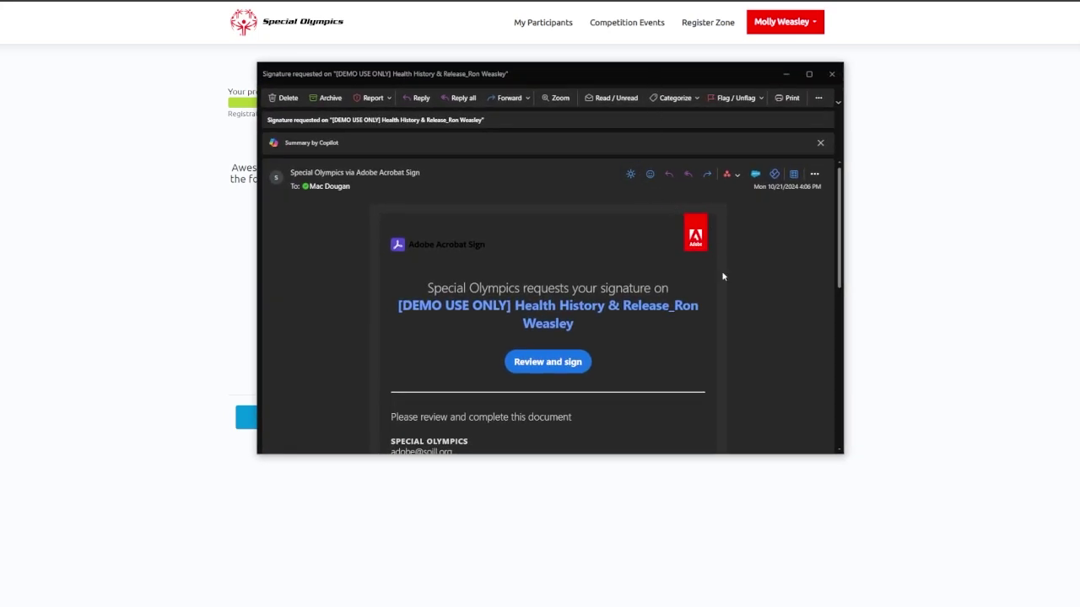
# Enlarge the Outlook signature-request email window and scroll through the Health History & Release message.
pyautogui.moveTo(841, 457); pyautogui.dragTo(895, 505)
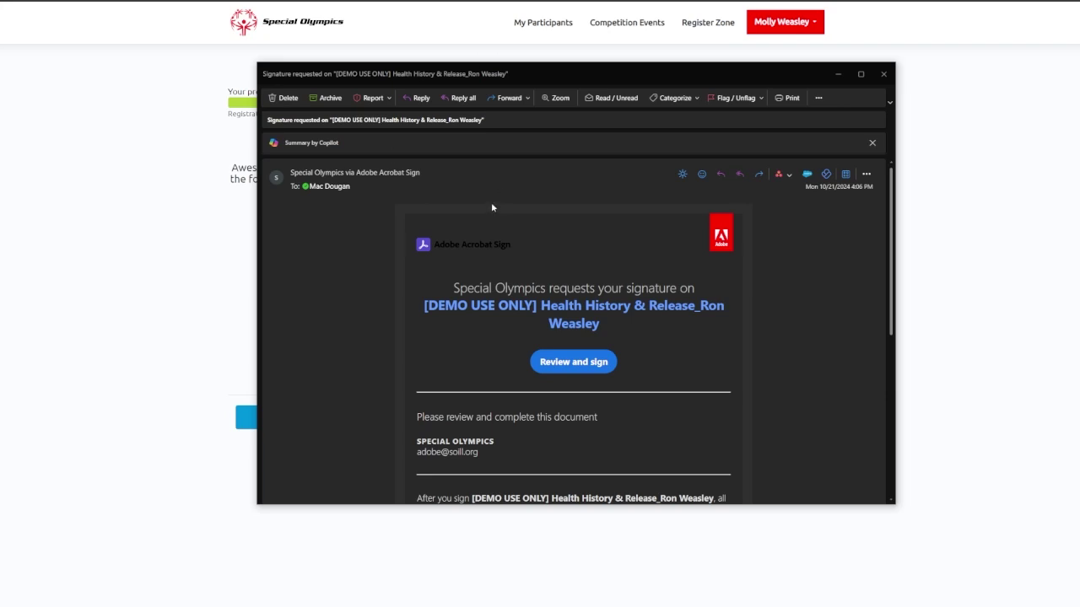
pyautogui.moveTo(377, 172)
pyautogui.scroll(-1, 657, 255)
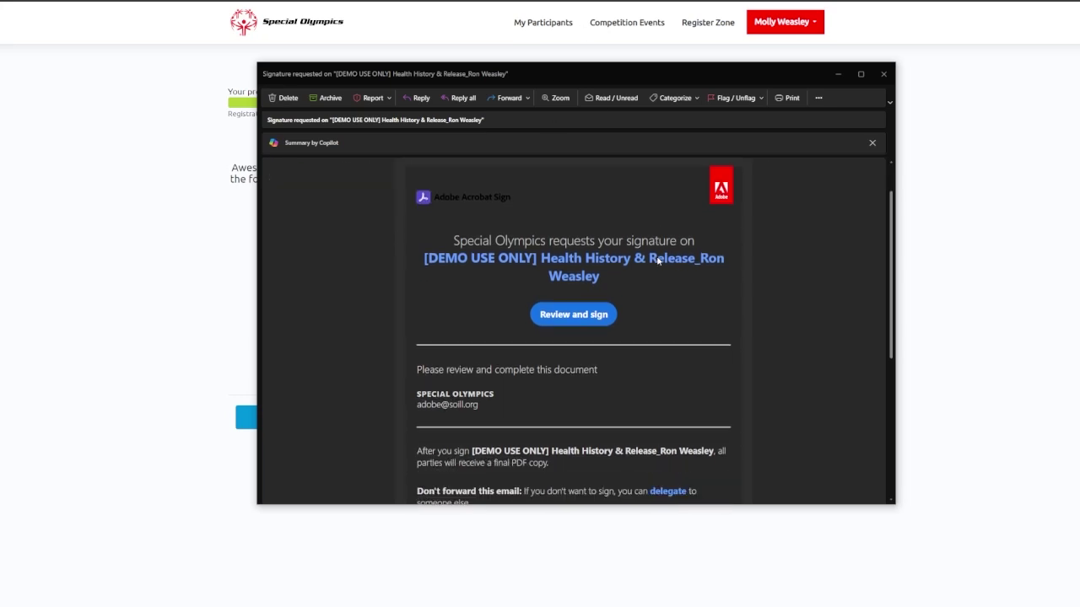
pyautogui.scroll(1, 692, 306)
pyautogui.scroll(-1, 672, 238)
pyautogui.scroll(-1, 639, 276)
pyautogui.scroll(1, 647, 273)
# Open the form for review, dismiss the Special Olympics message, and keep Guardian as signatory.
pyautogui.click(583, 320)
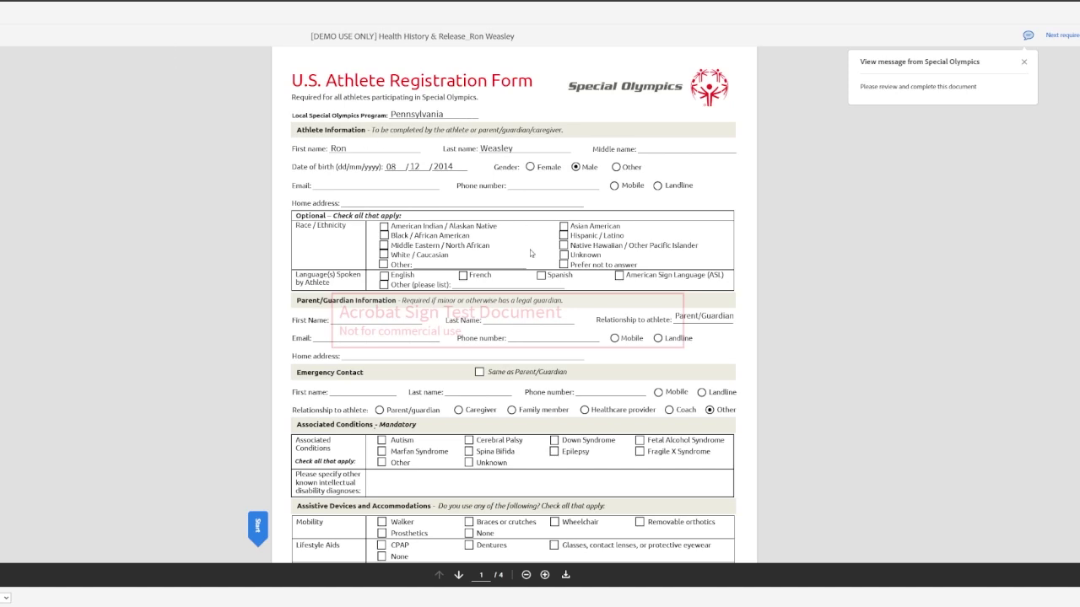
pyautogui.click(1024, 66)
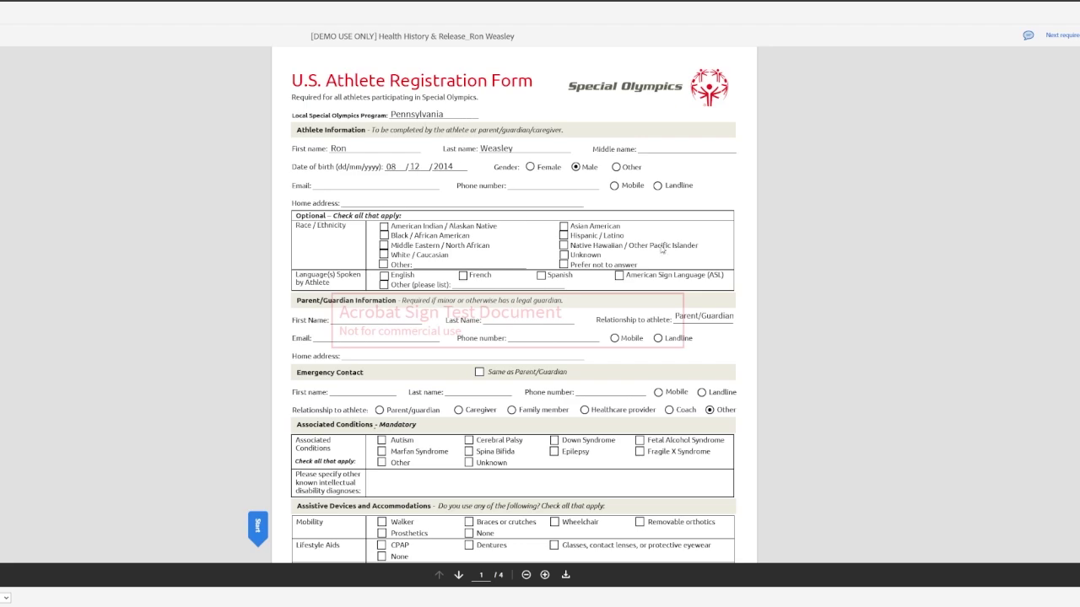
pyautogui.scroll(-3, 661, 246)
pyautogui.scroll(-10, 658, 236)
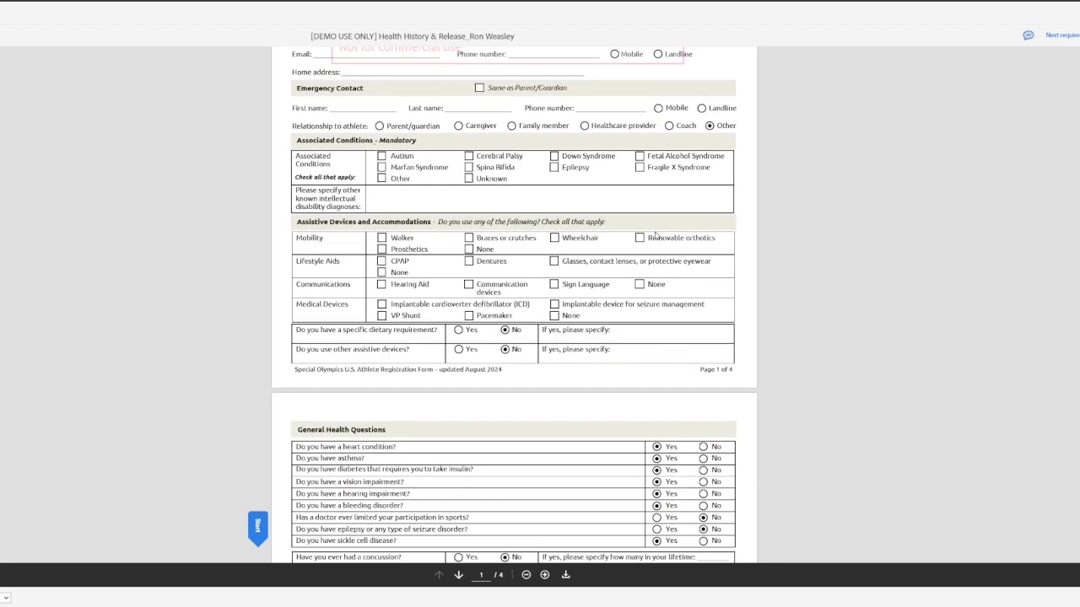
pyautogui.scroll(-10, 260, 523)
pyautogui.scroll(-15, 260, 518)
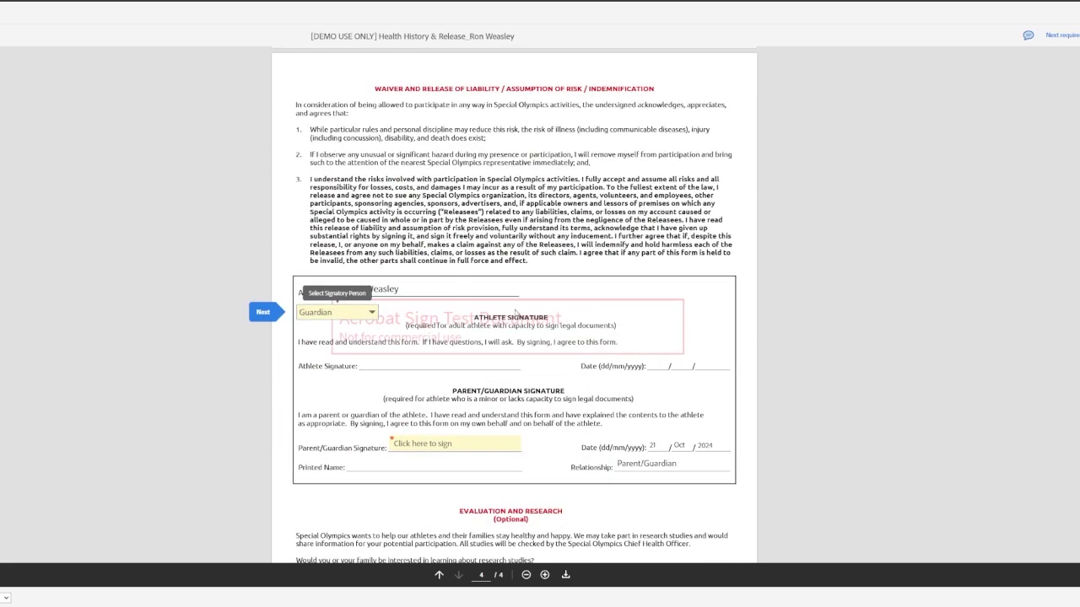
pyautogui.click(346, 312)
pyautogui.click(335, 341)
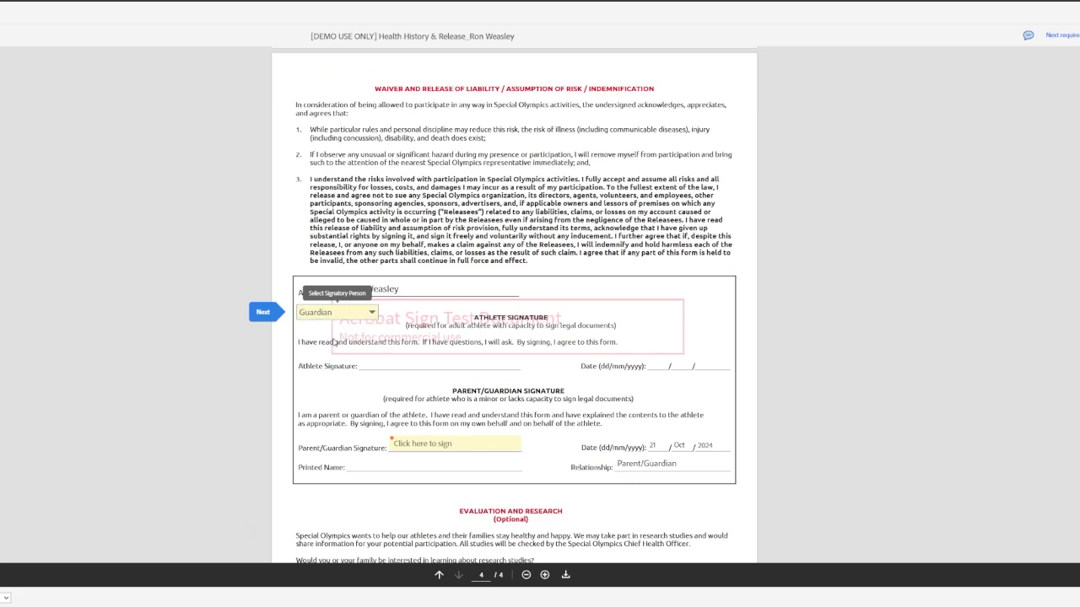
# Sign the Parent/Guardian signature field by typing the parent's name and applying it.
pyautogui.click(273, 317)
pyautogui.click(471, 309)
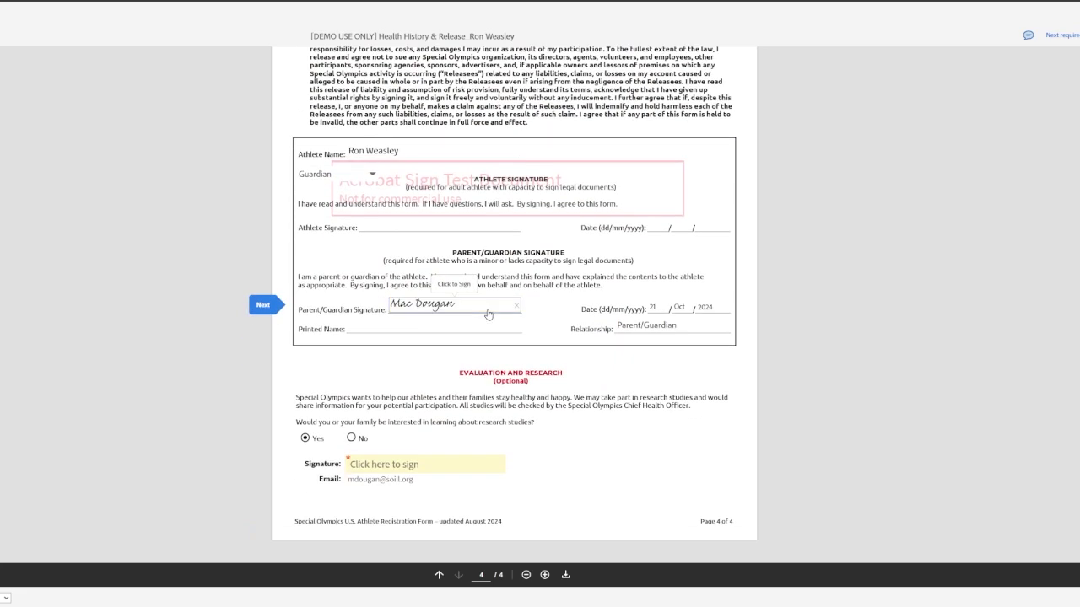
pyautogui.click(471, 310)
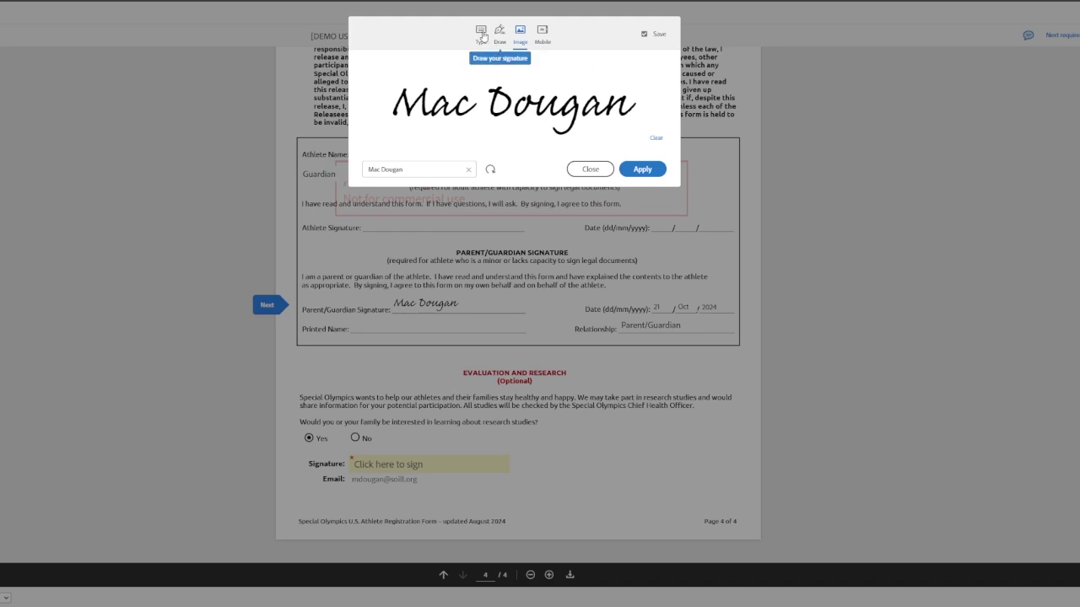
pyautogui.click(480, 41)
pyautogui.write('Mo')
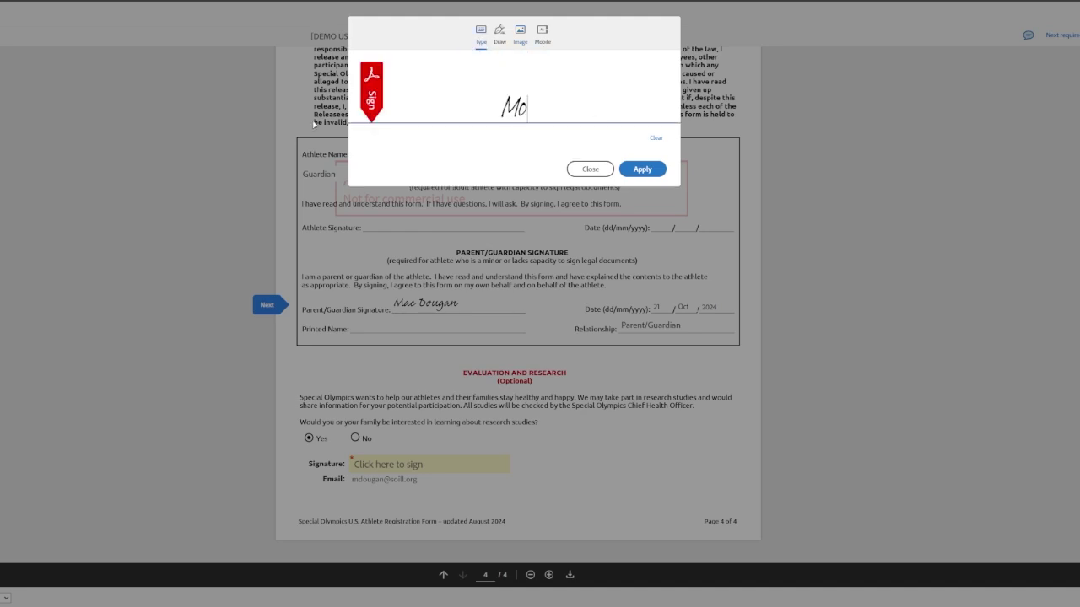
pyautogui.write('lly Weasley')
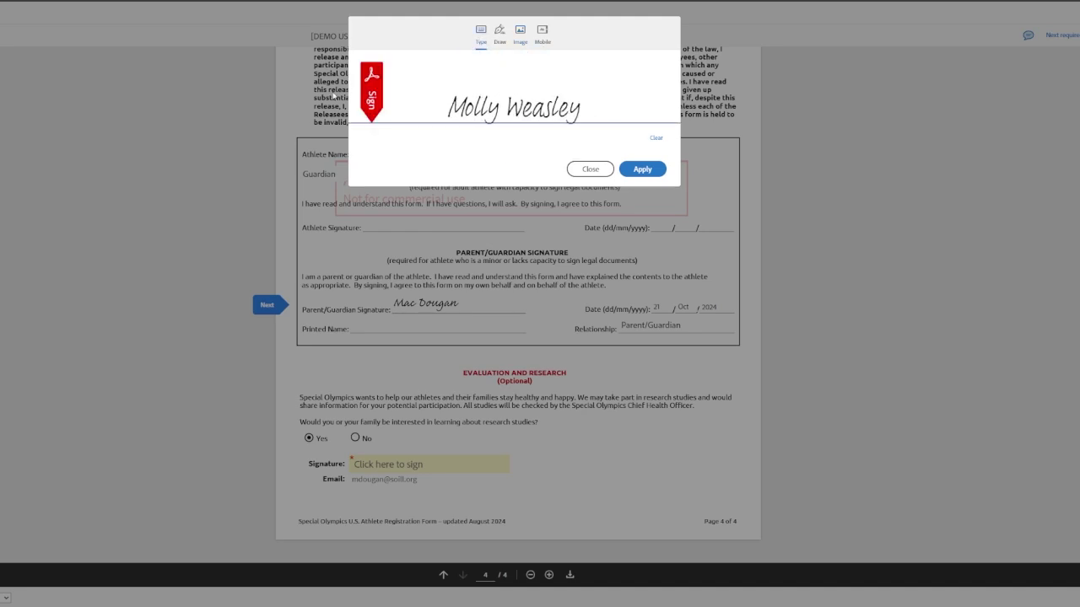
pyautogui.click(639, 169)
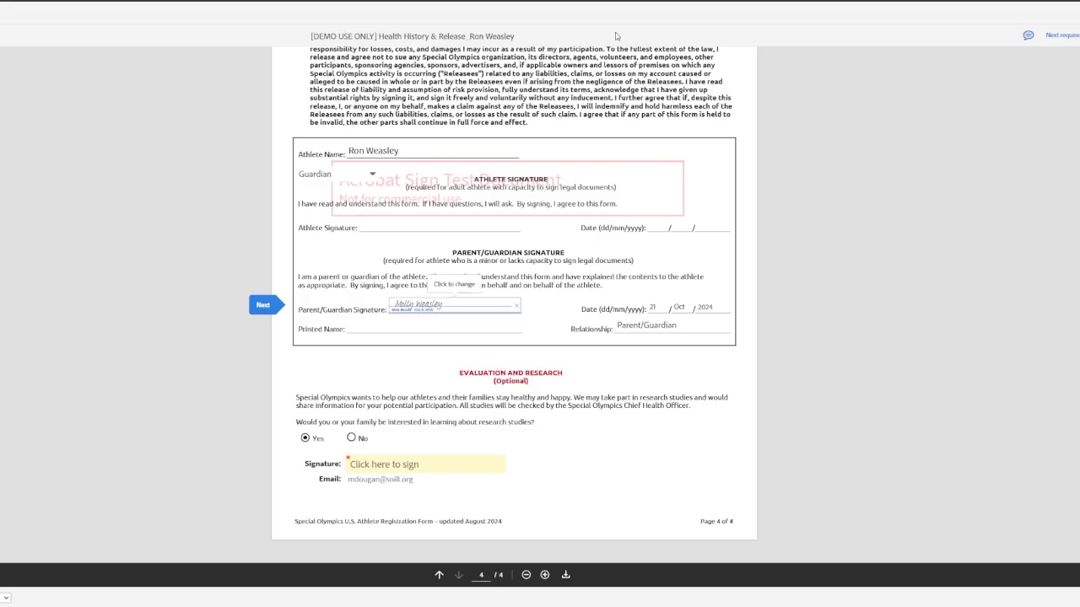
# Sign the research-study signature field and submit the signed document.
pyautogui.click(264, 306)
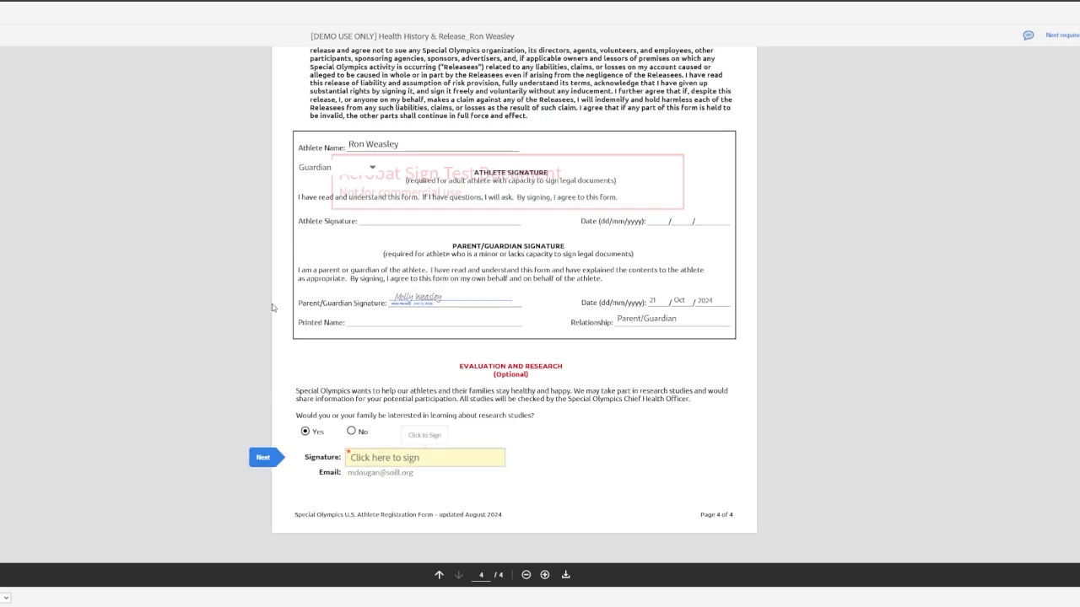
pyautogui.click(379, 464)
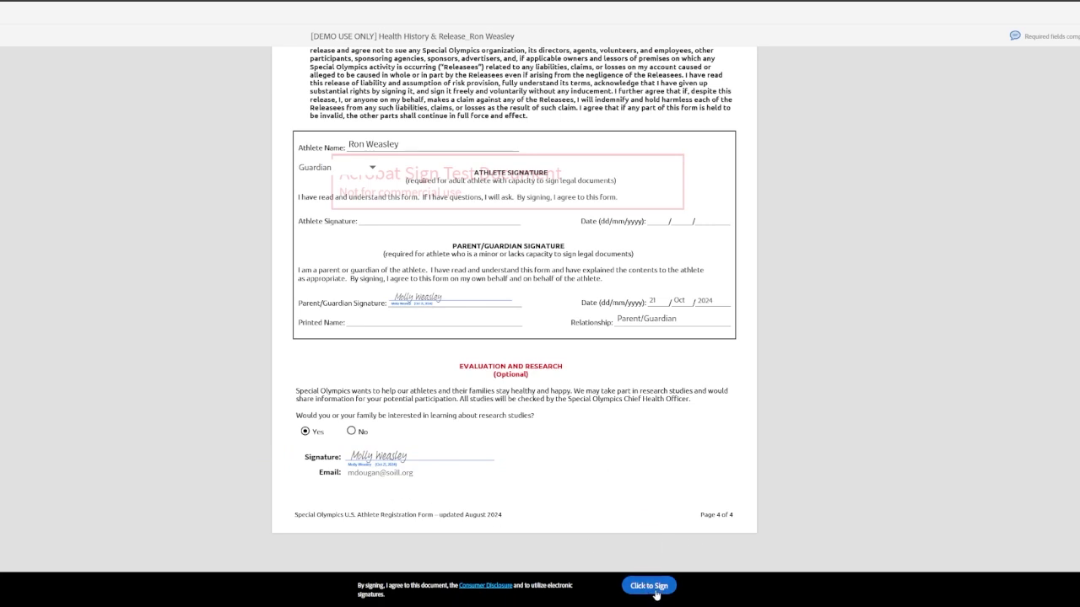
pyautogui.click(649, 586)
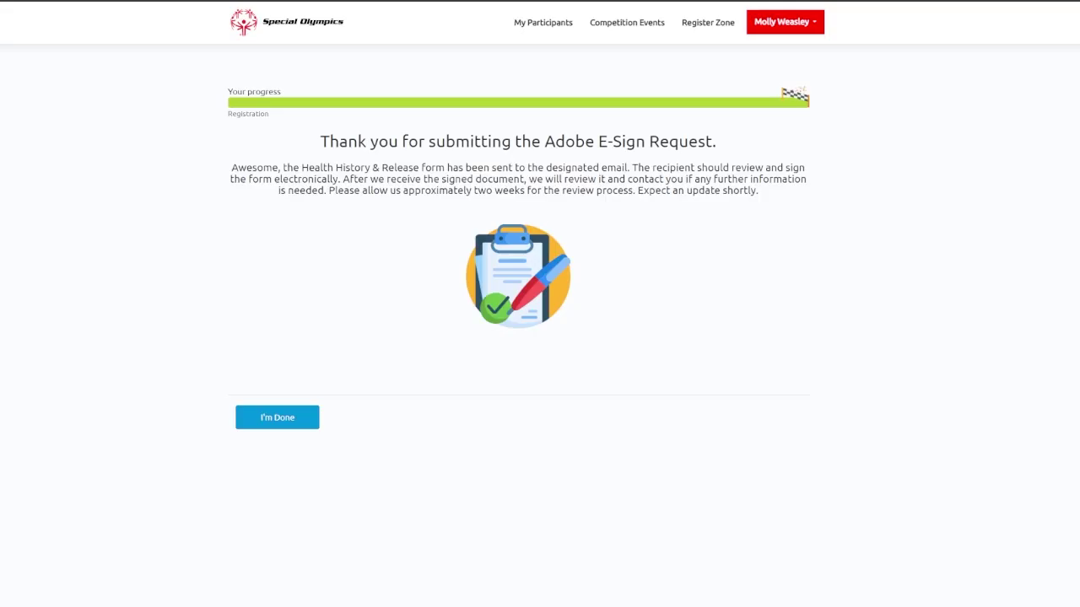
# Choose I'm Done on the E-Sign thank-you page to return to the dashboard.
pyautogui.click(287, 418)
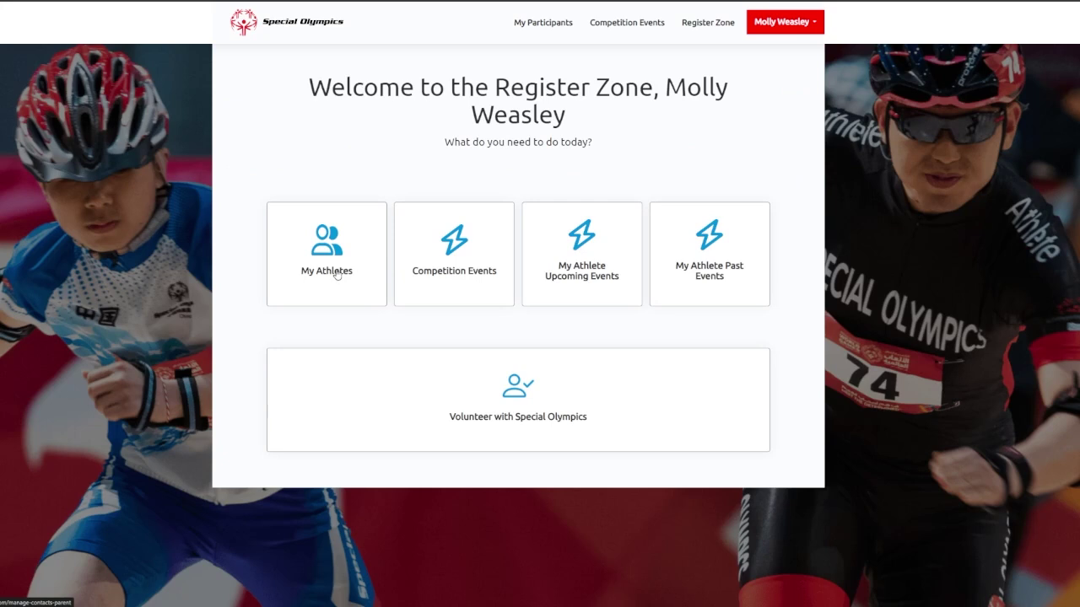
# Open the incomplete athlete's checklist from My Athletes, confirm Health History & Release is Submitted, then go back.
pyautogui.click(336, 274)
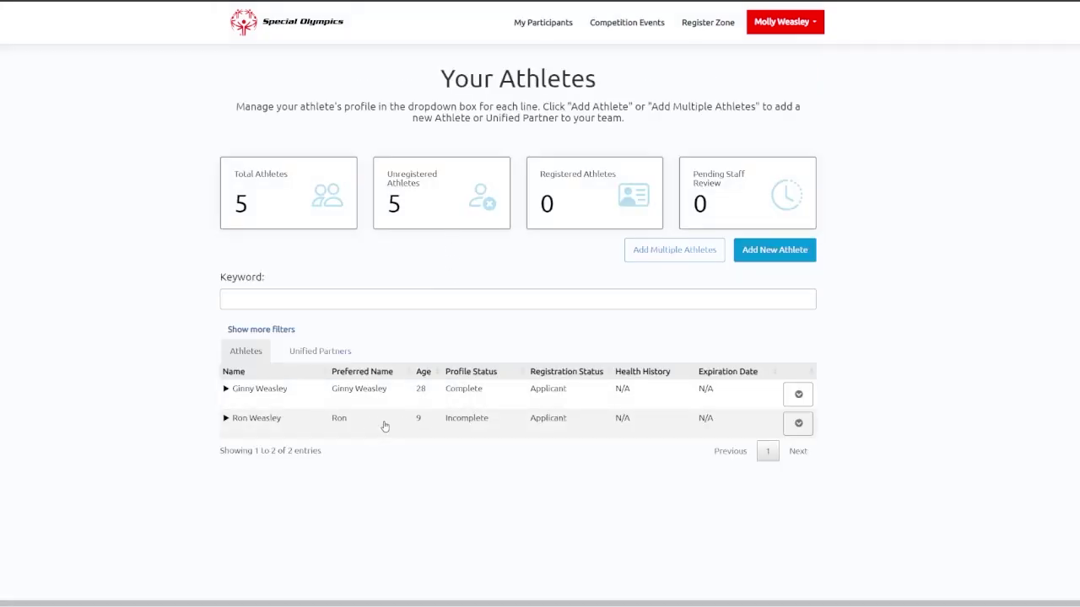
pyautogui.click(421, 426)
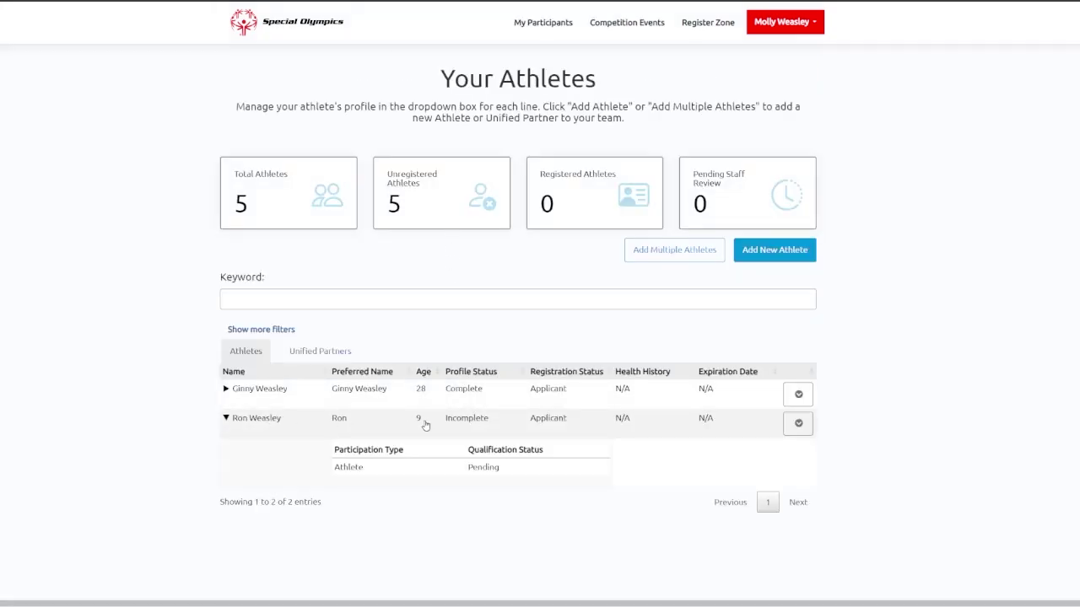
pyautogui.click(808, 427)
pyautogui.click(810, 463)
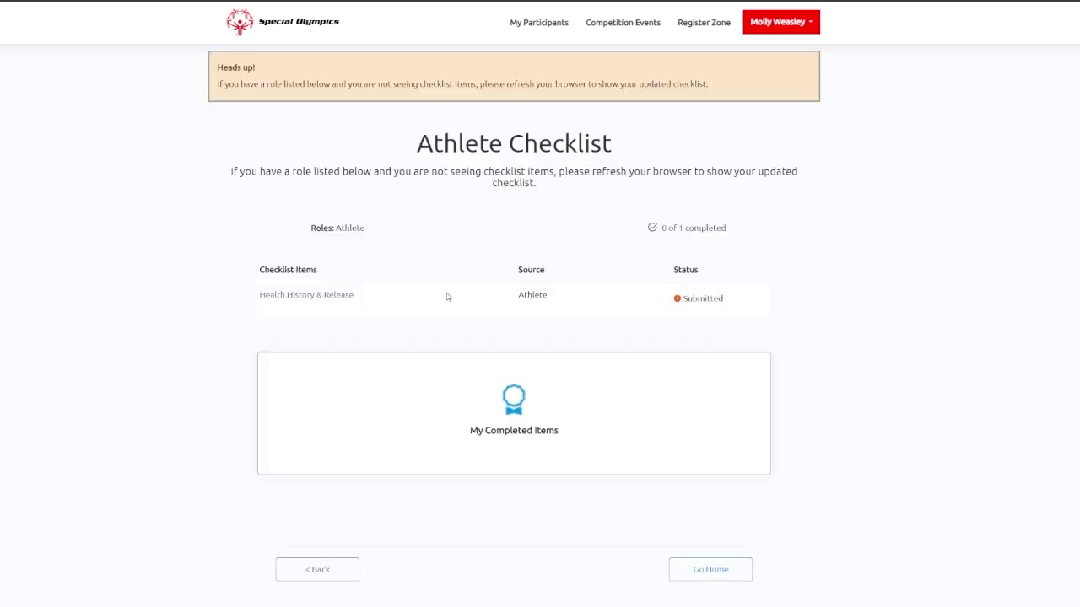
pyautogui.click(347, 577)
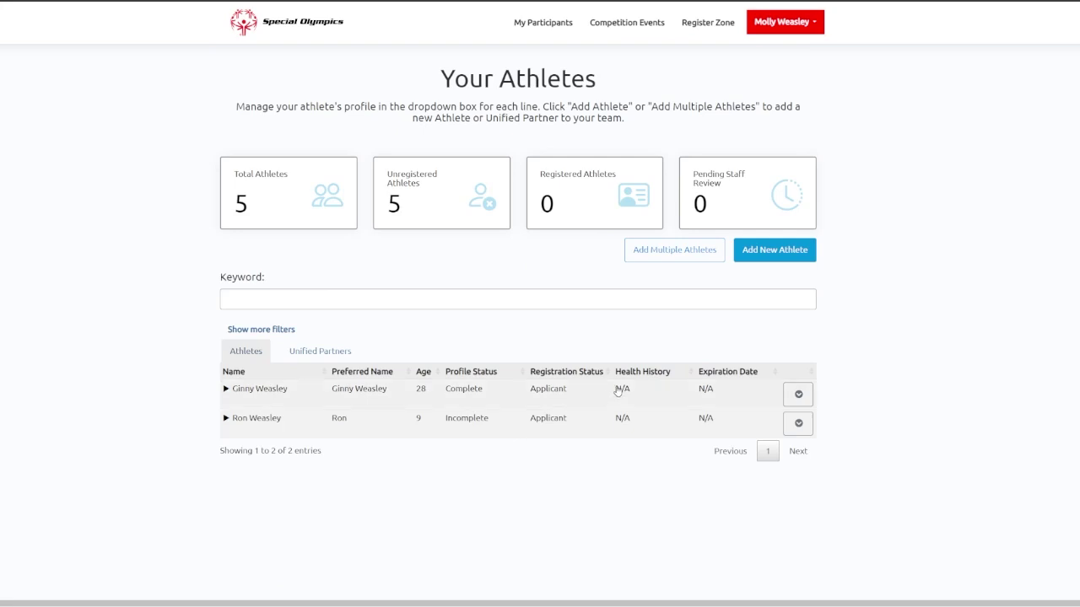
# Look over the Unified Partners list and the first partner's and athlete's action options.
pyautogui.click(329, 352)
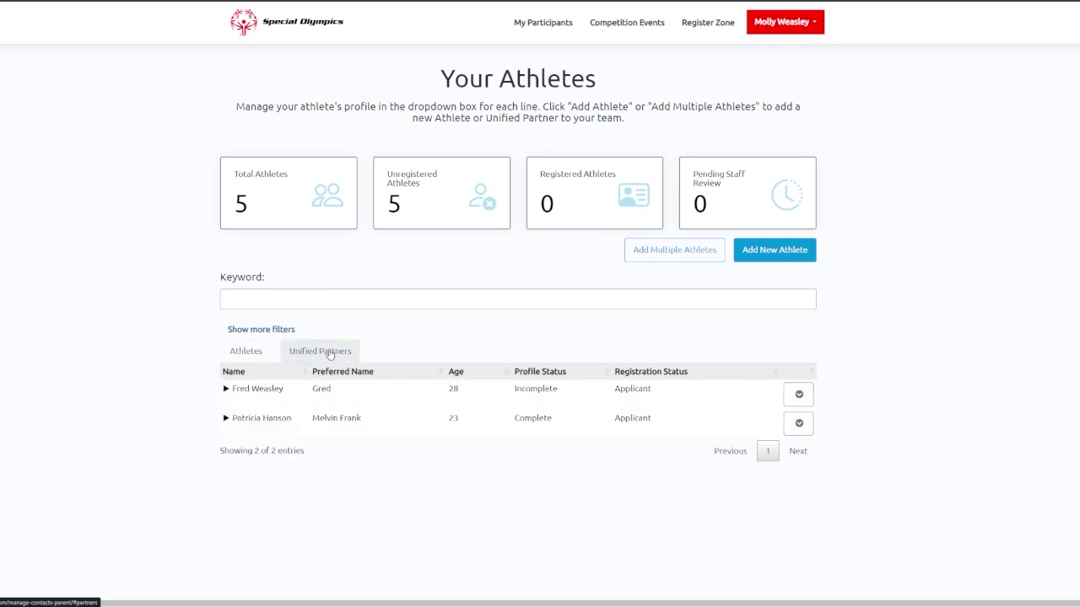
pyautogui.click(799, 394)
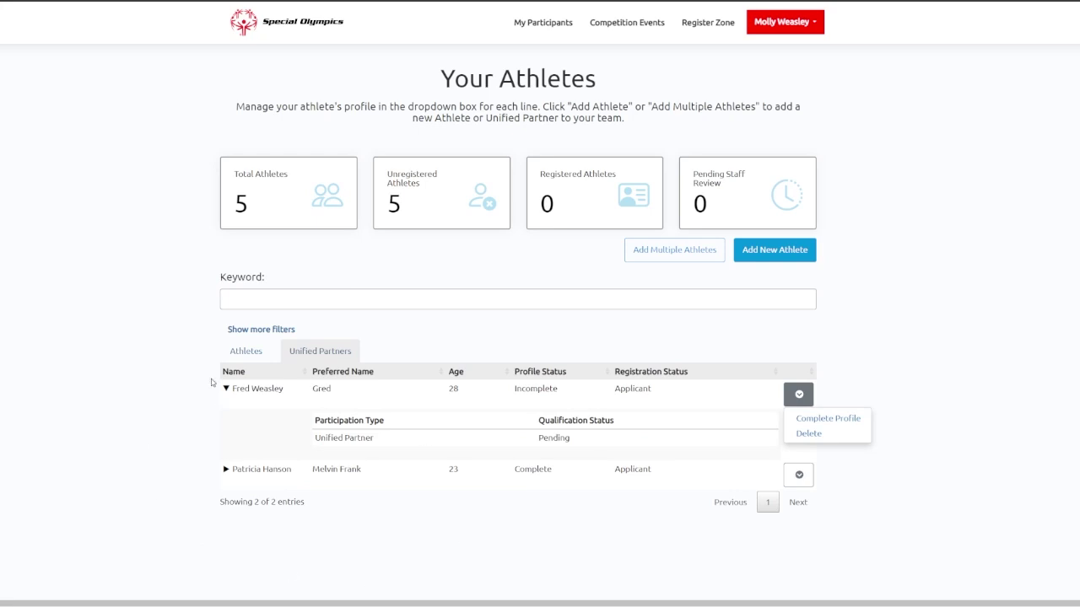
pyautogui.click(591, 444)
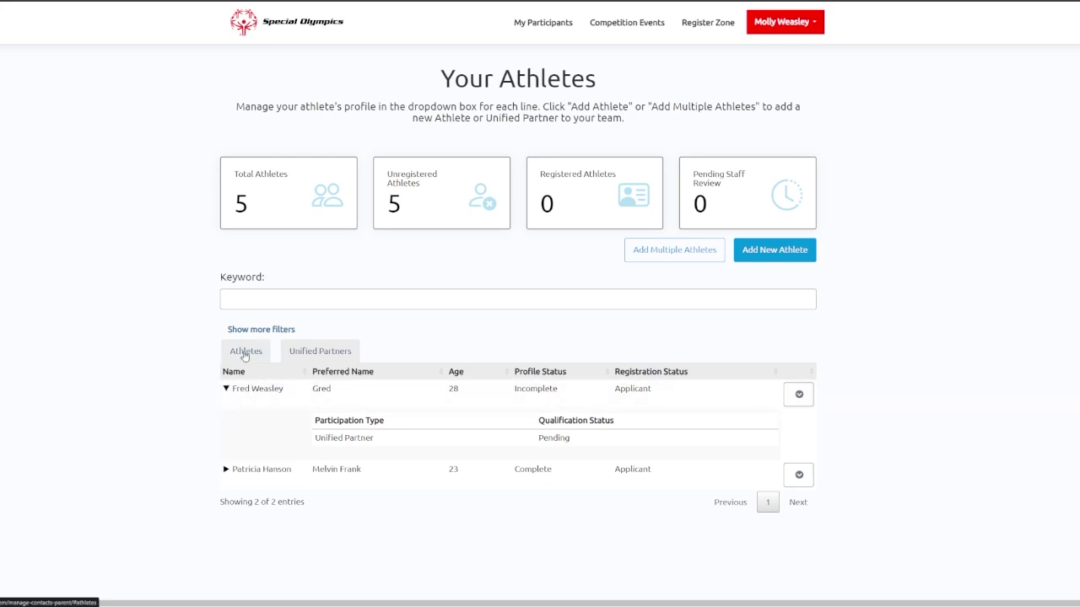
pyautogui.click(244, 353)
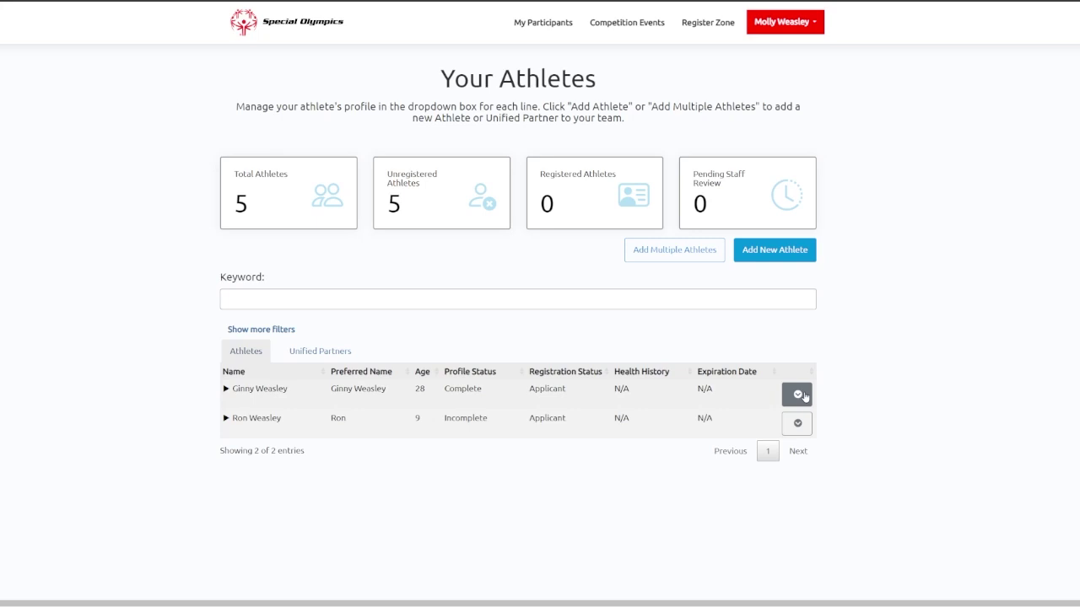
pyautogui.click(804, 396)
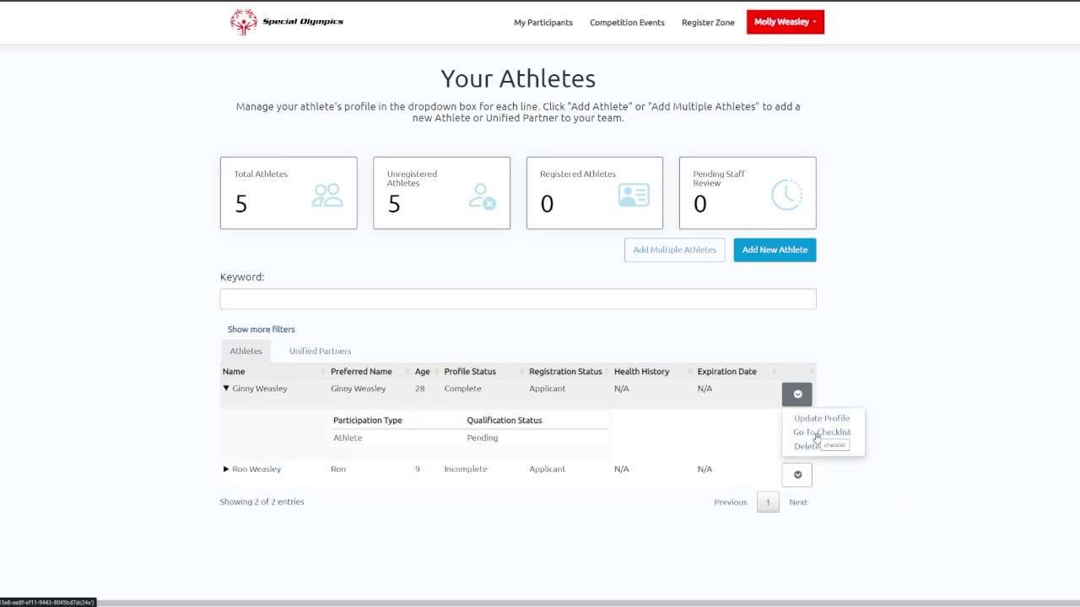
pyautogui.click(817, 433)
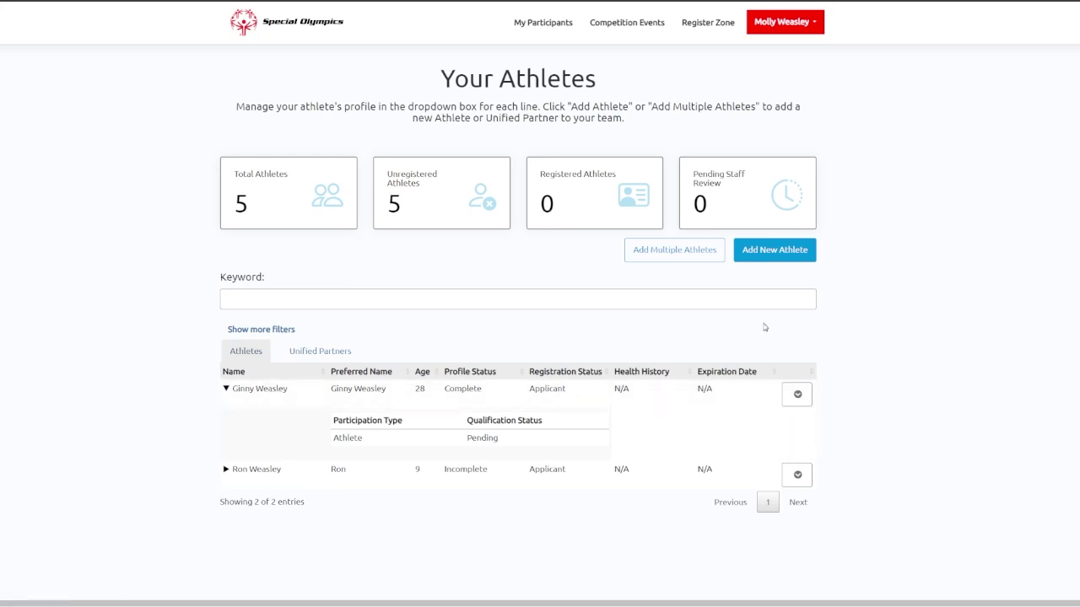
# Recheck the partners and athletes lists, then return to the Register Zone welcome page.
pyautogui.click(356, 351)
pyautogui.click(262, 352)
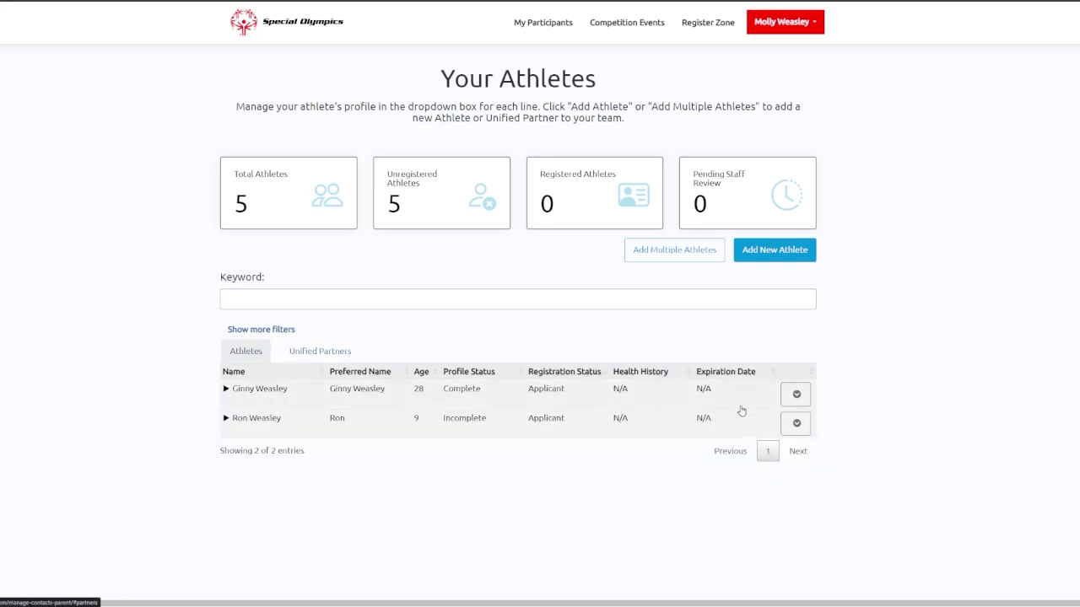
pyautogui.click(795, 394)
pyautogui.click(507, 327)
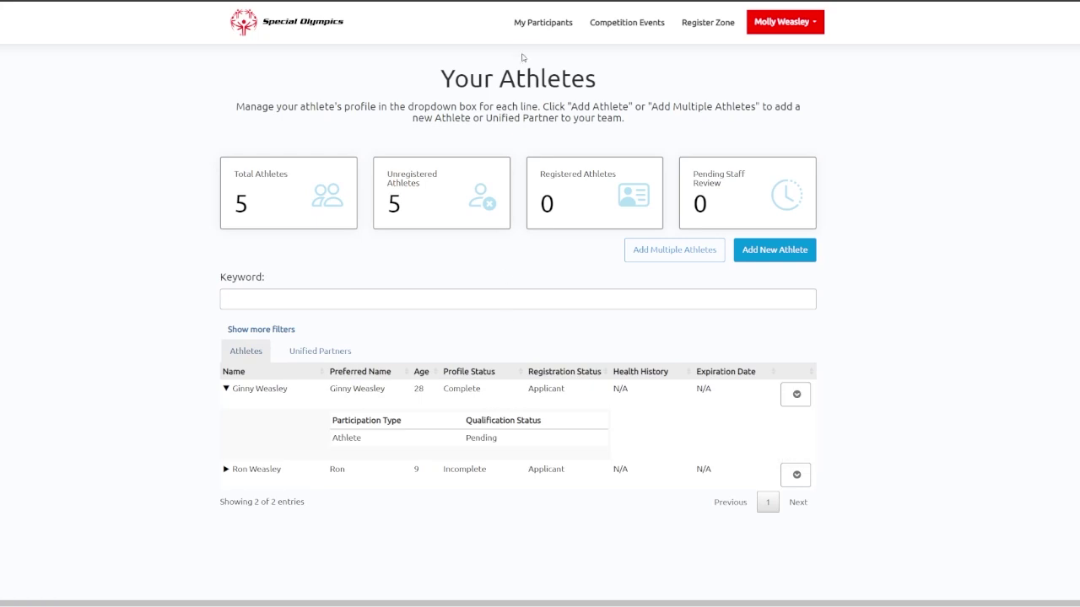
pyautogui.click(711, 28)
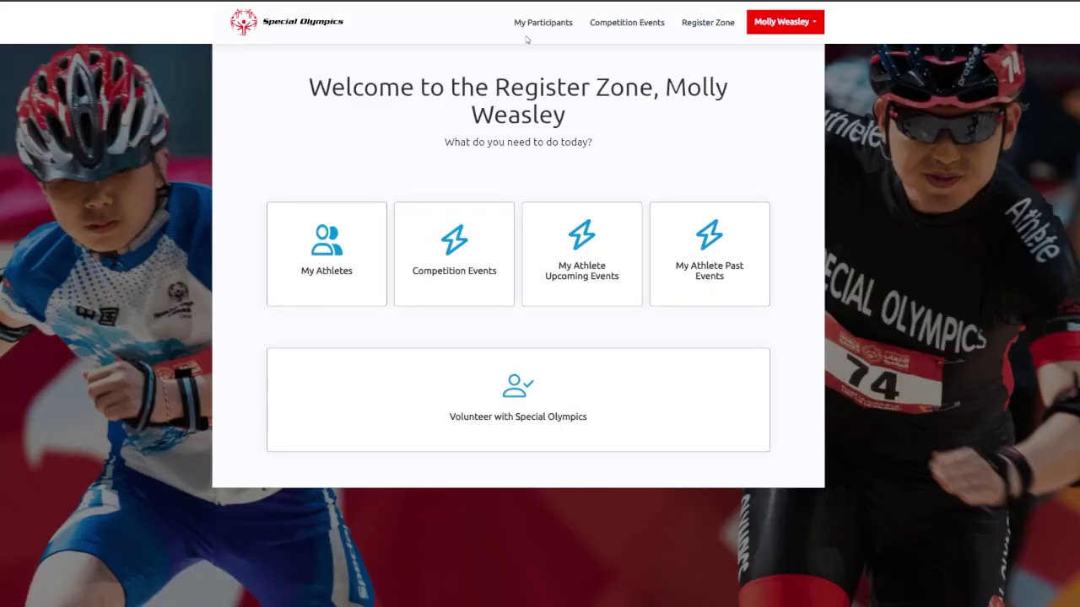
pyautogui.click(450, 276)
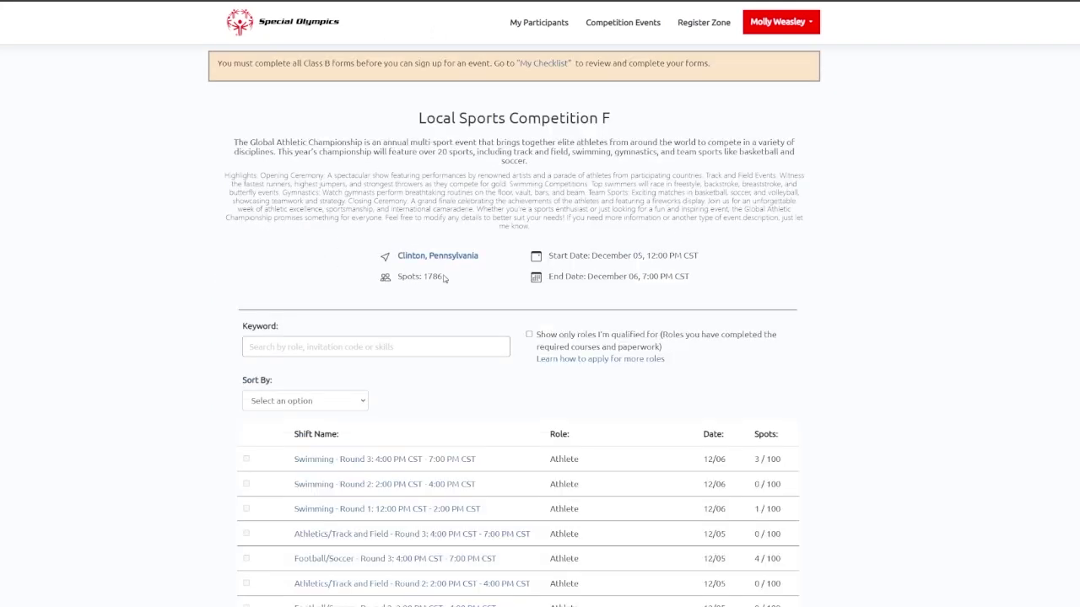
pyautogui.scroll(-1, 447, 272)
pyautogui.scroll(1, 506, 230)
pyautogui.scroll(-1, 385, 206)
pyautogui.scroll(-2, 386, 204)
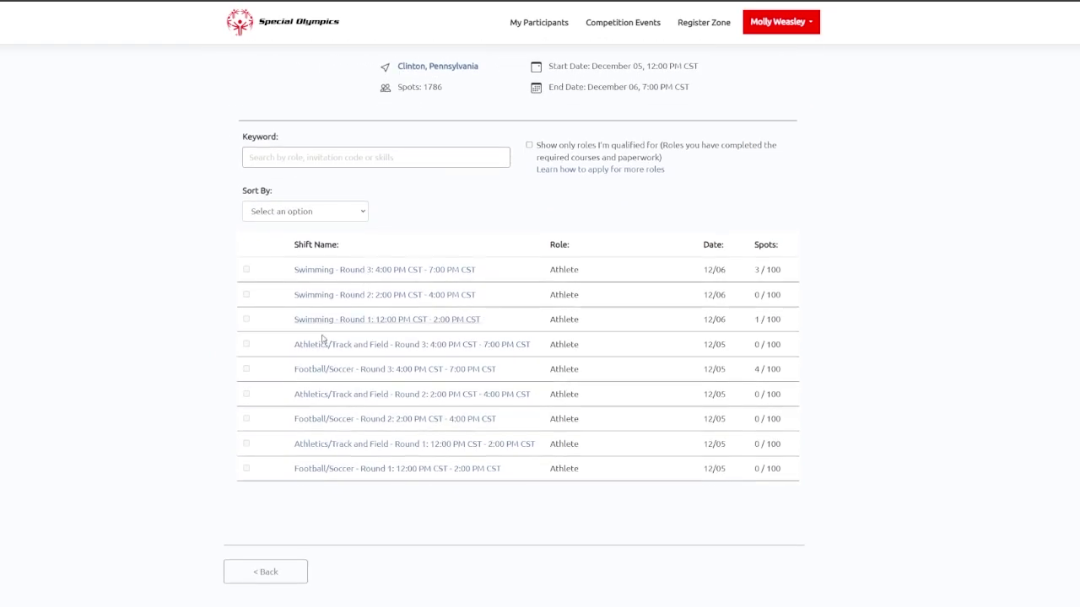
pyautogui.click(322, 279)
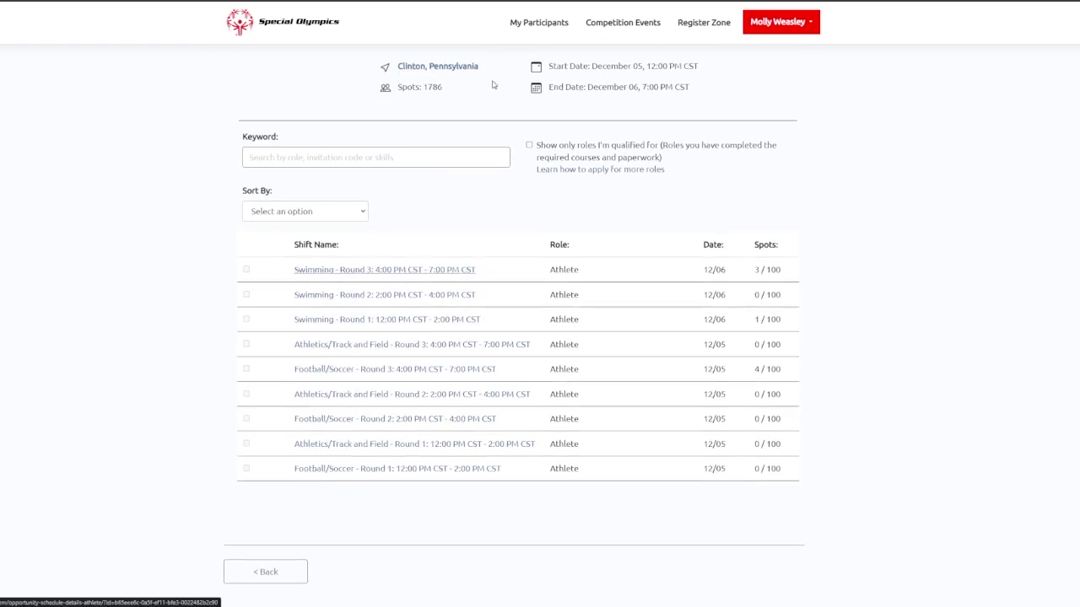
pyautogui.scroll(-5, 607, 243)
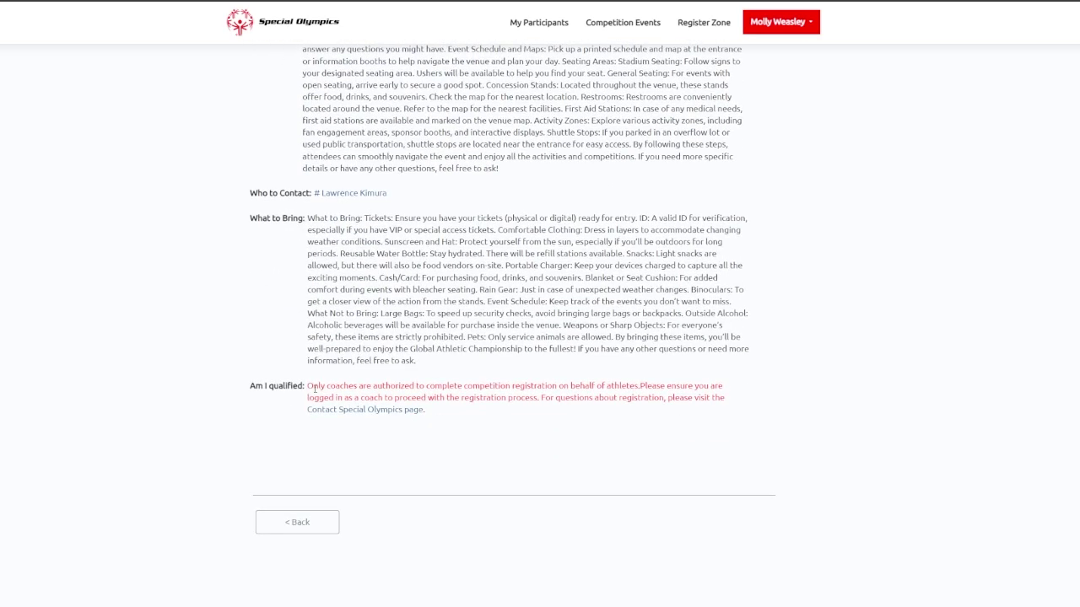
pyautogui.moveTo(312, 387); pyautogui.dragTo(437, 398)
pyautogui.click(466, 411)
pyautogui.click(689, 25)
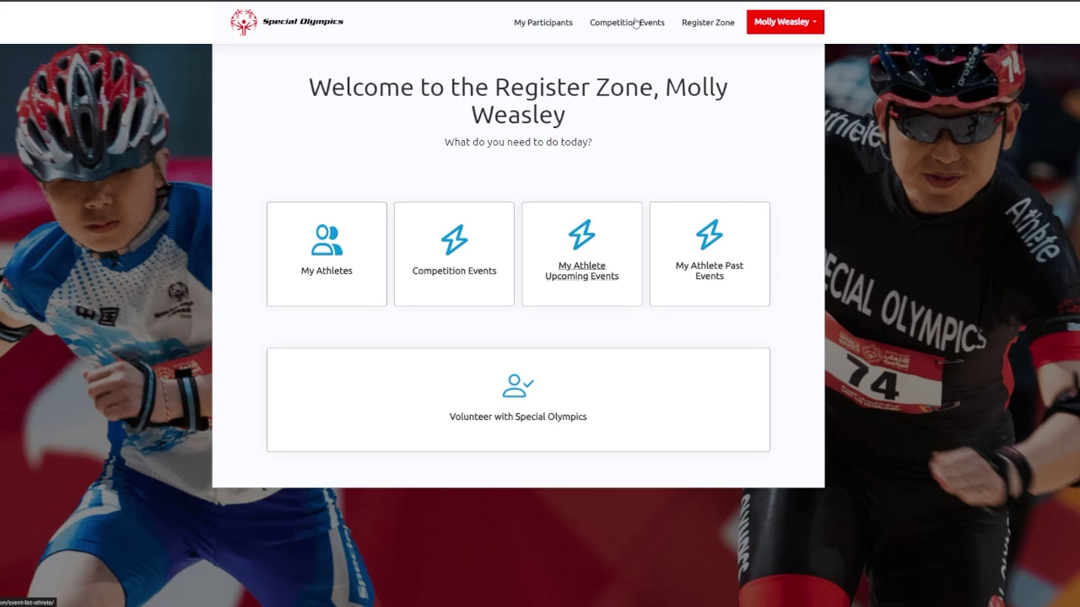
pyautogui.click(588, 260)
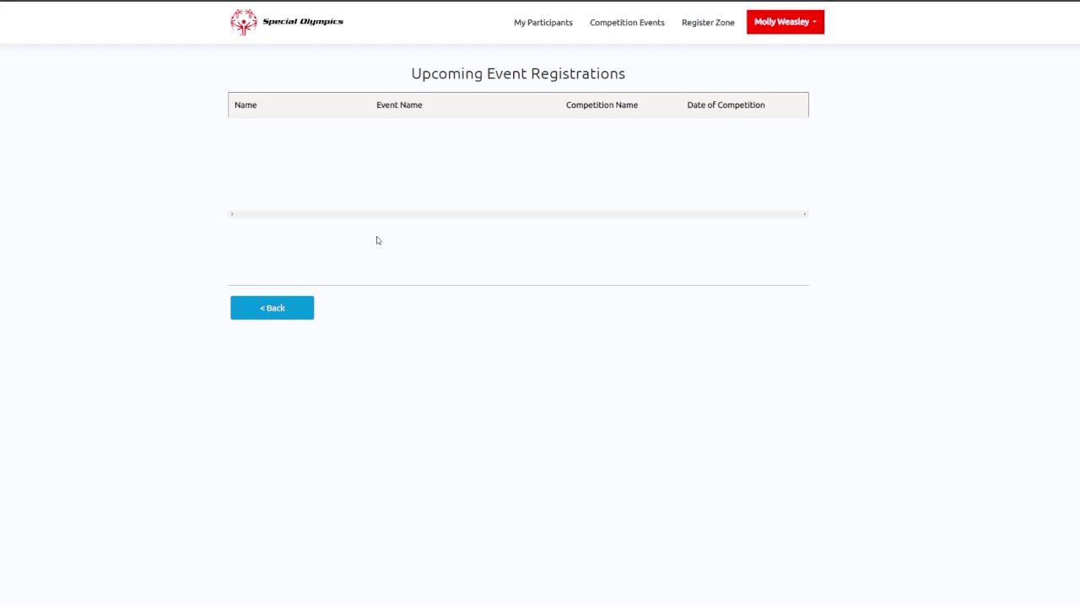
pyautogui.click(278, 314)
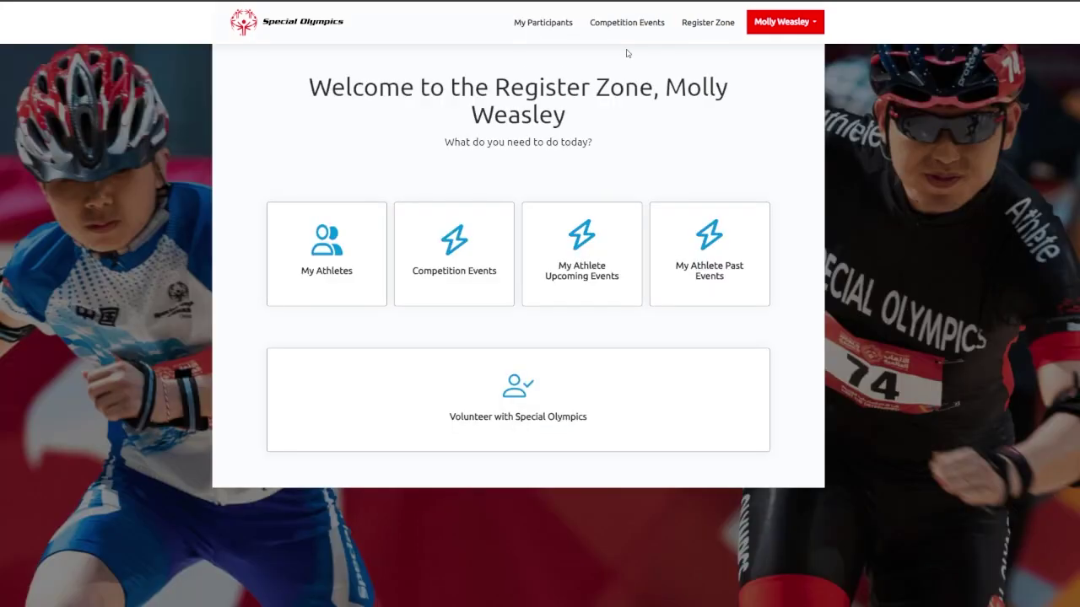
pyautogui.click(717, 270)
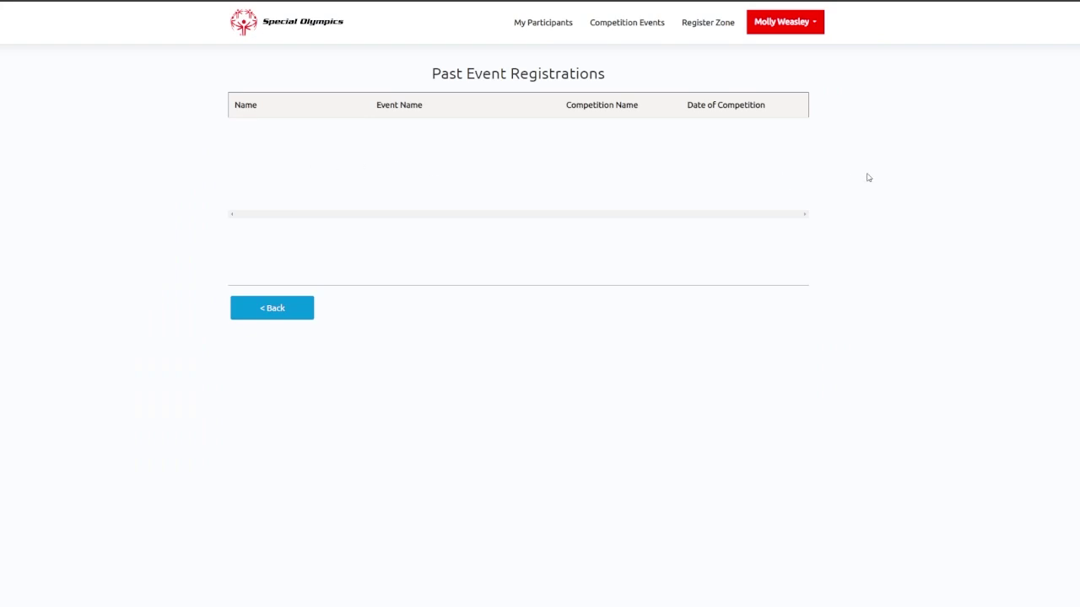
pyautogui.click(293, 312)
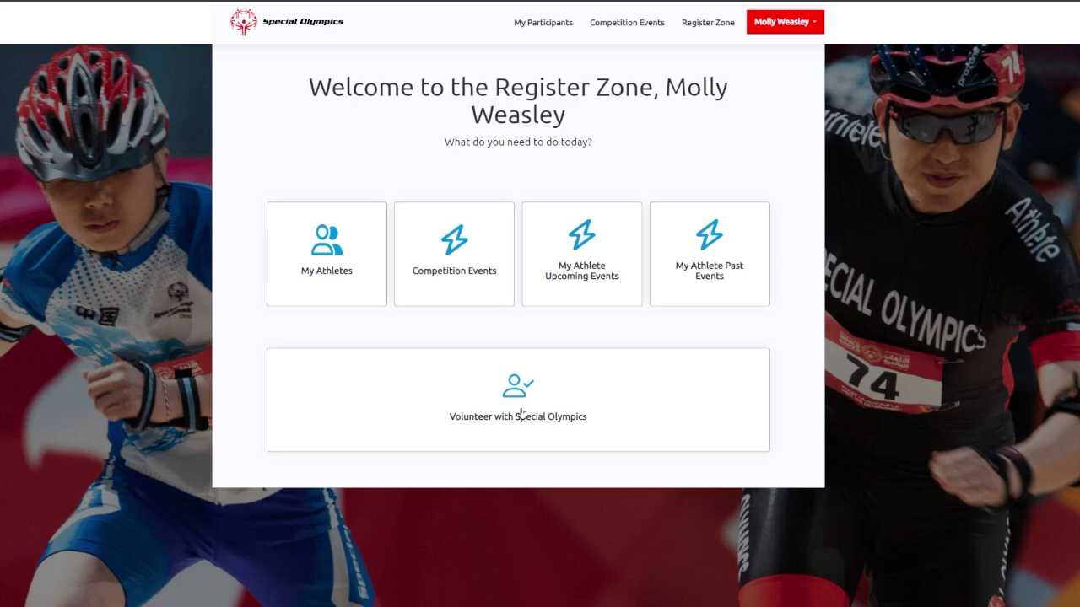
# Apply for the Volunteer role, view its checklist, then go Home > Register Zone.
pyautogui.click(522, 412)
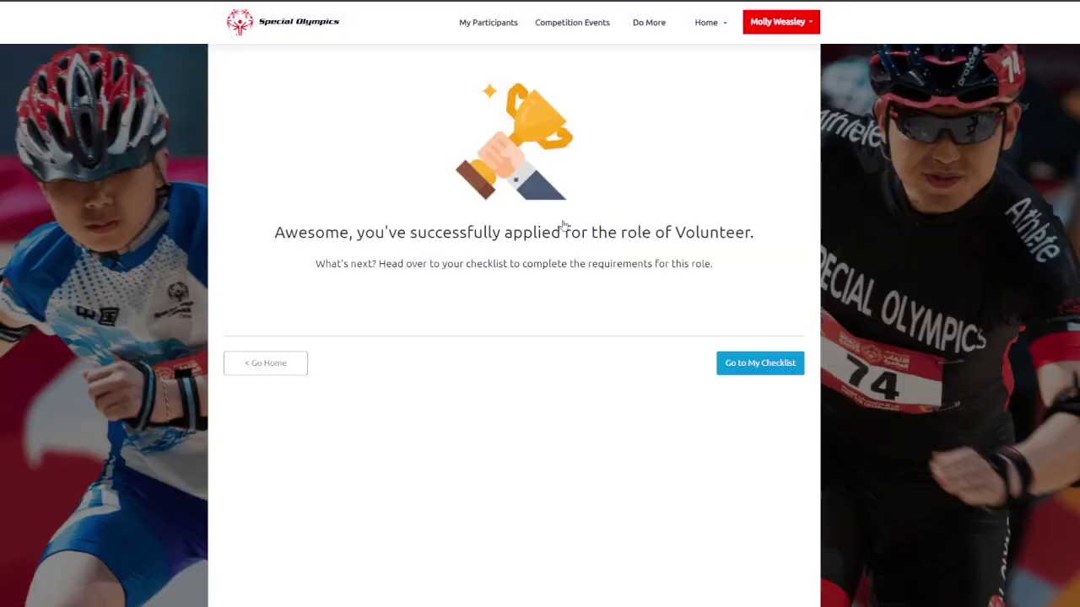
pyautogui.click(747, 363)
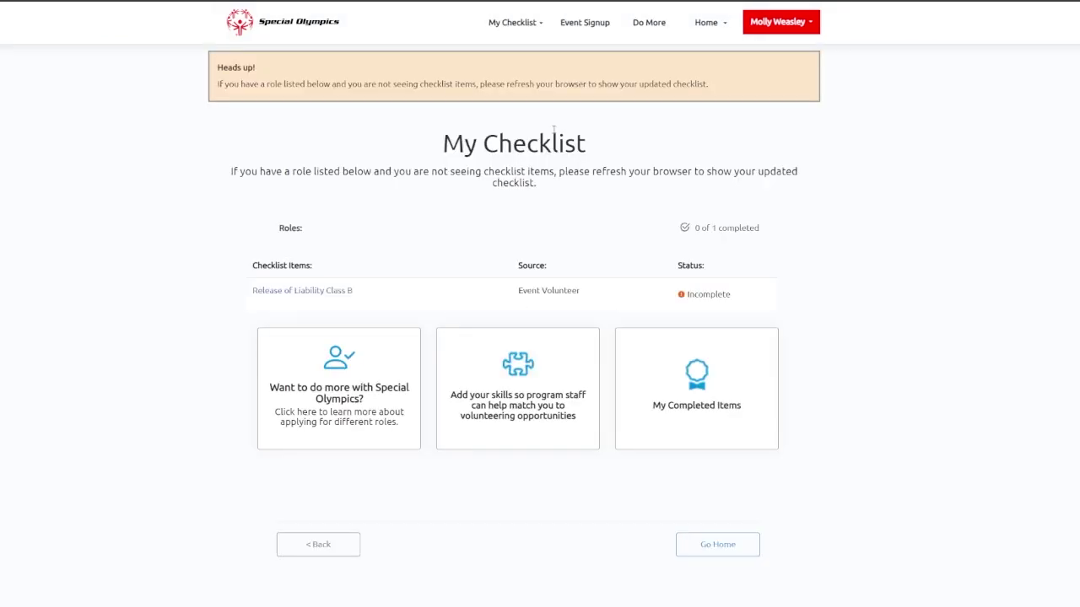
pyautogui.click(706, 22)
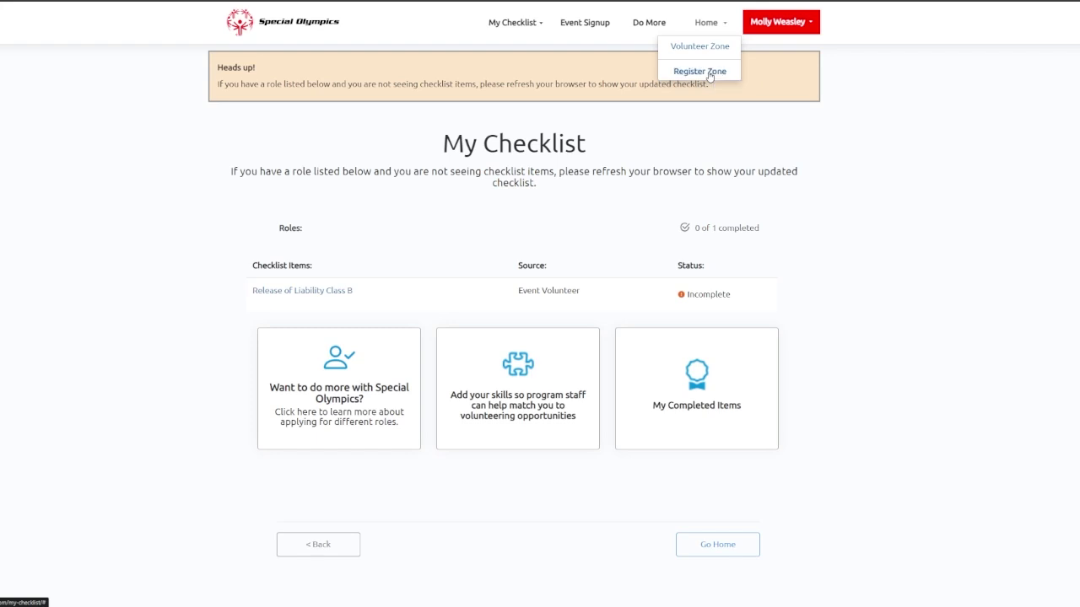
pyautogui.click(703, 71)
pyautogui.moveTo(719, 35)
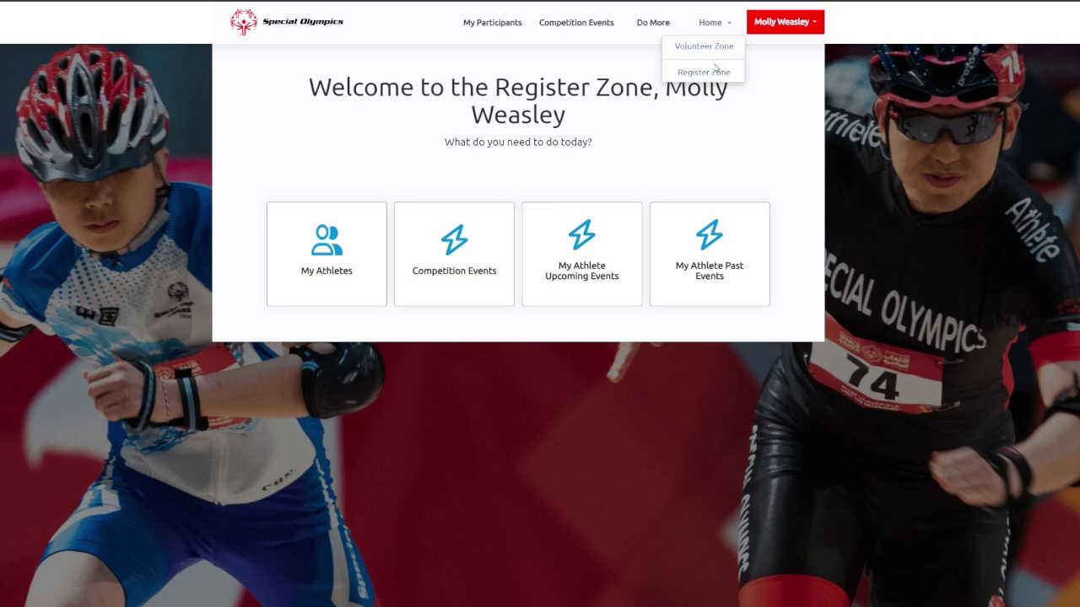
# Open the Your Athletes list and briefly view the first athlete's action options.
pyautogui.click(715, 70)
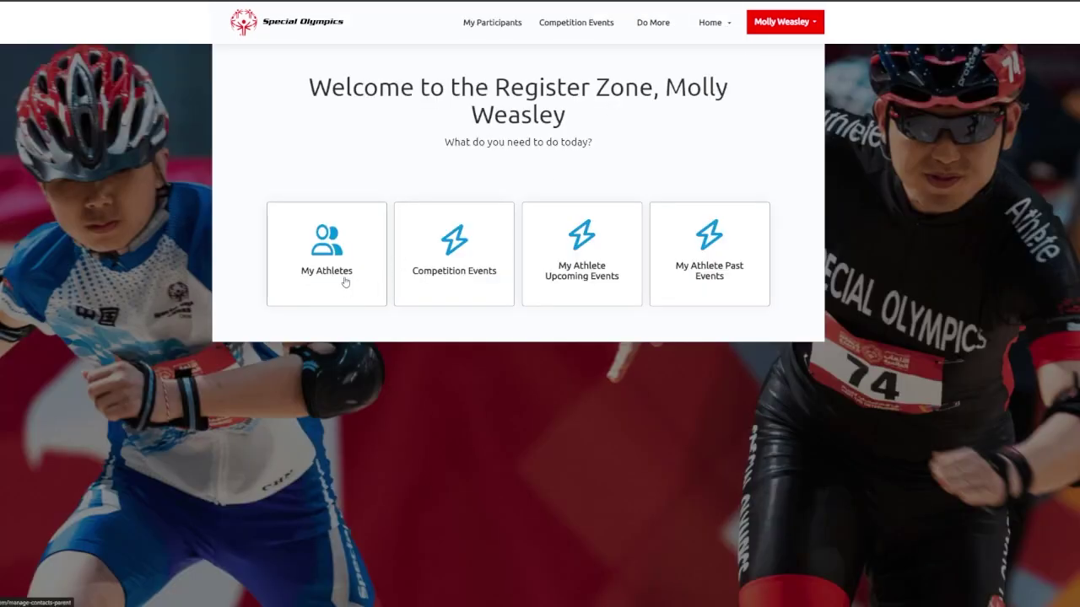
pyautogui.click(349, 285)
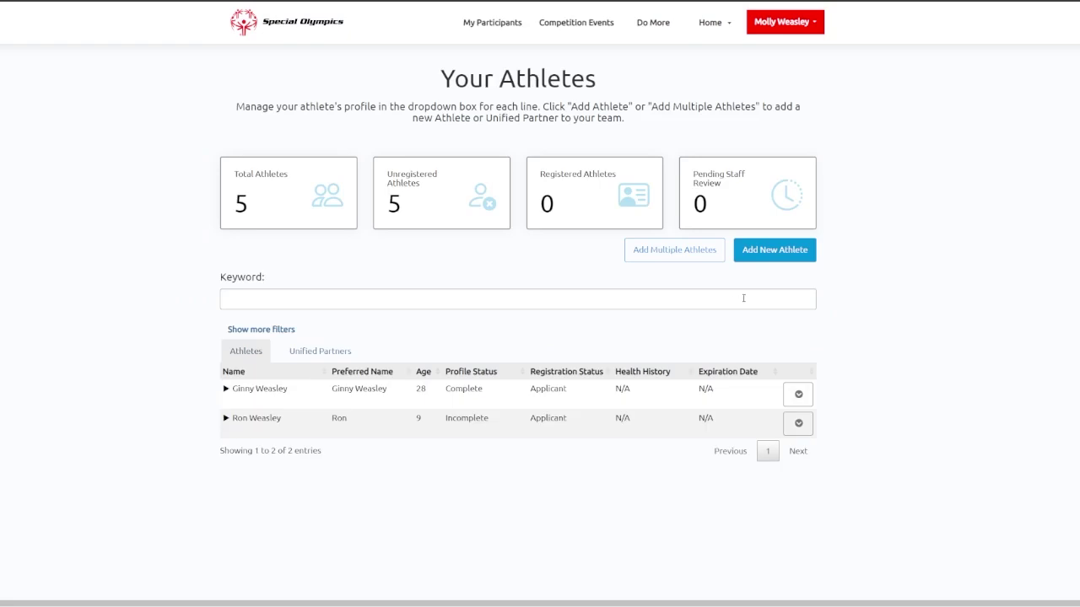
pyautogui.click(798, 394)
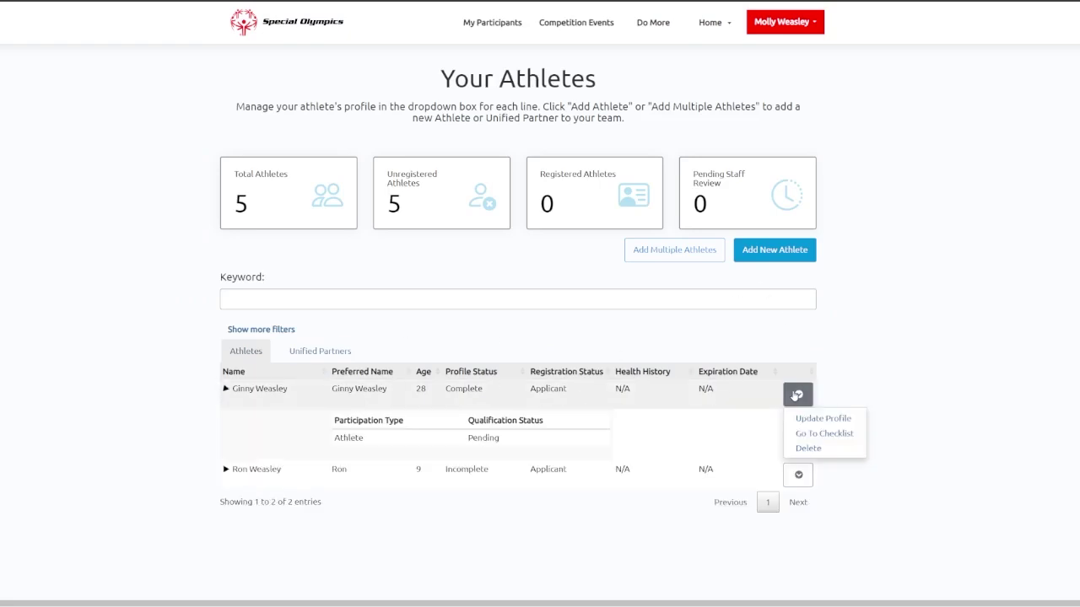
pyautogui.click(930, 365)
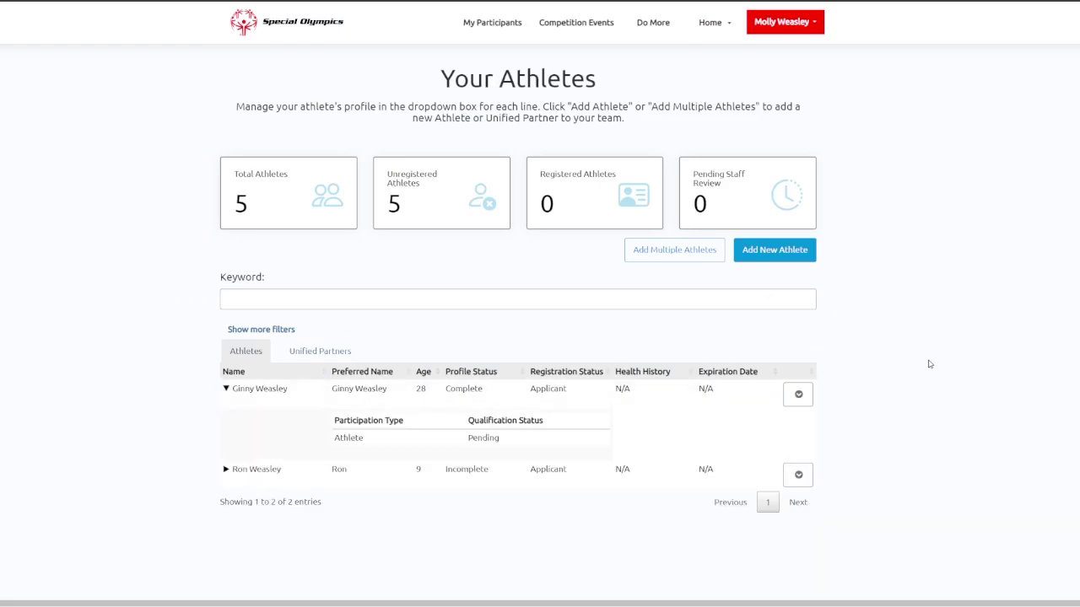